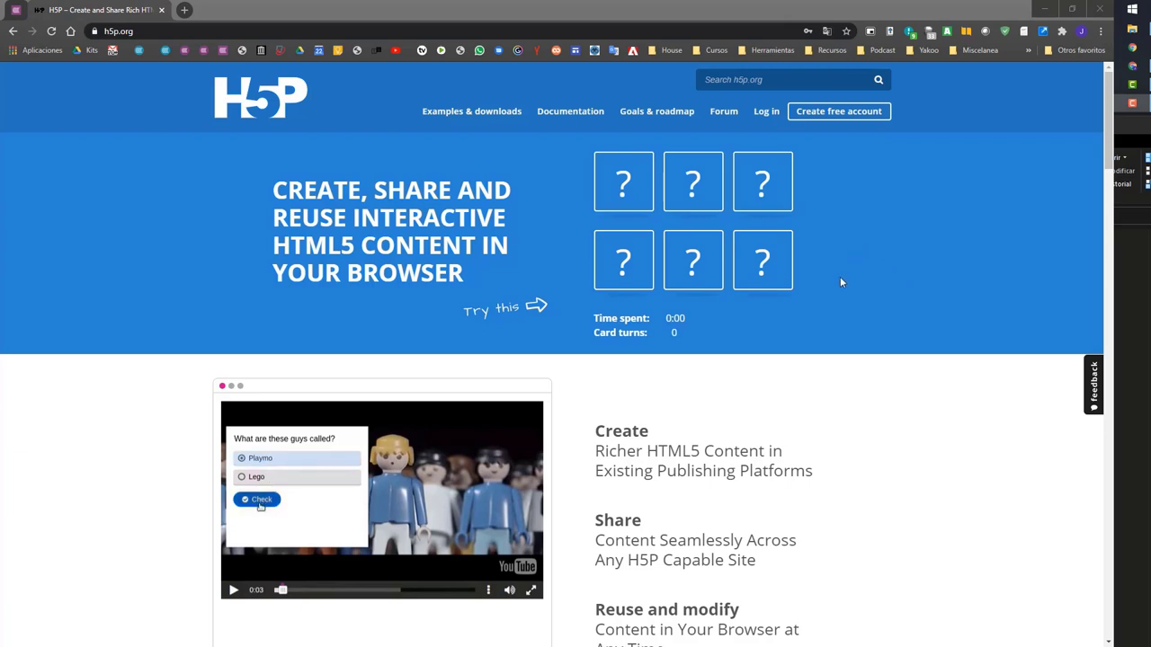
Step: Log in to the H5P account and translate the profile page into Spanish
left_click(766, 115)
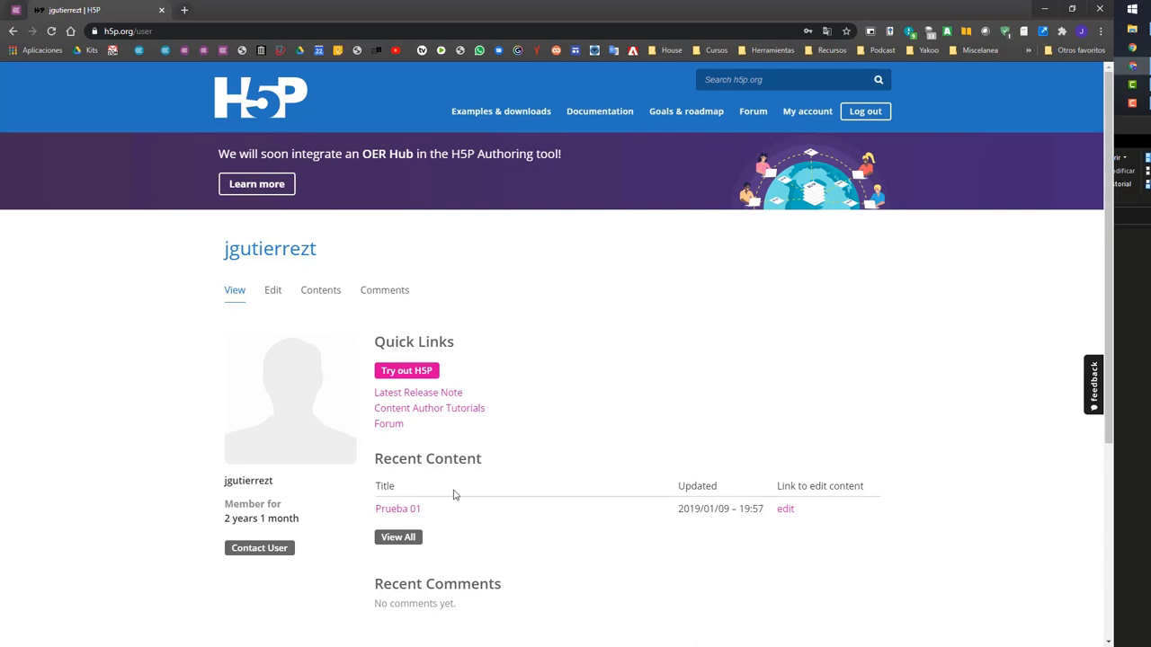
scroll(367, 385, "down", 1)
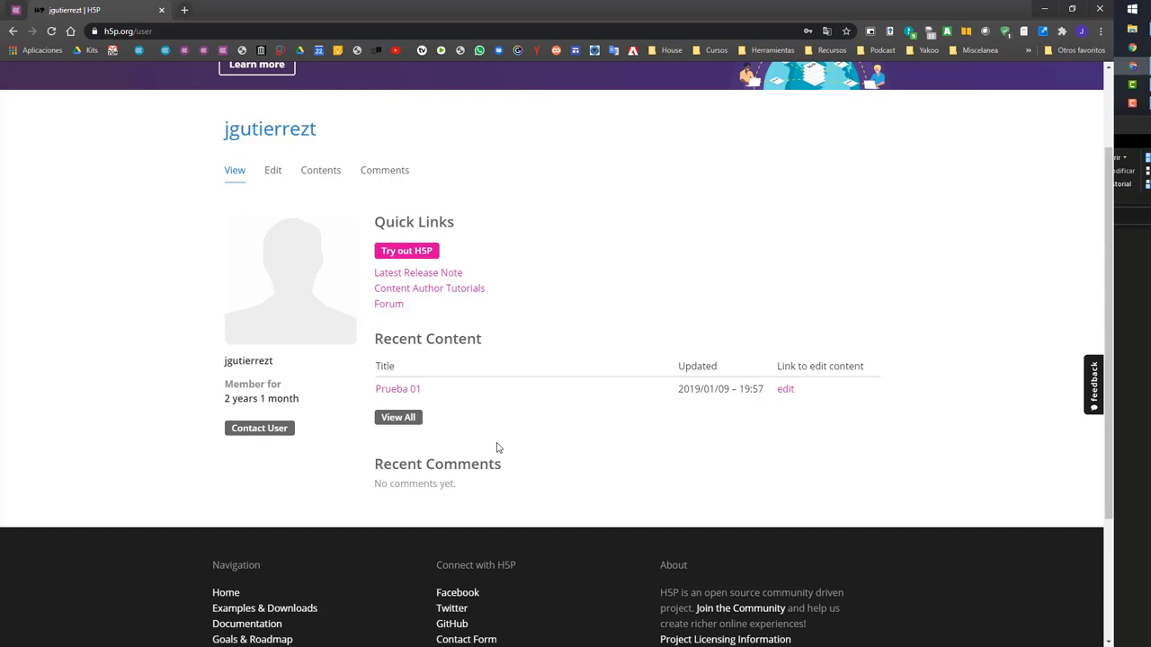
right_click(857, 190)
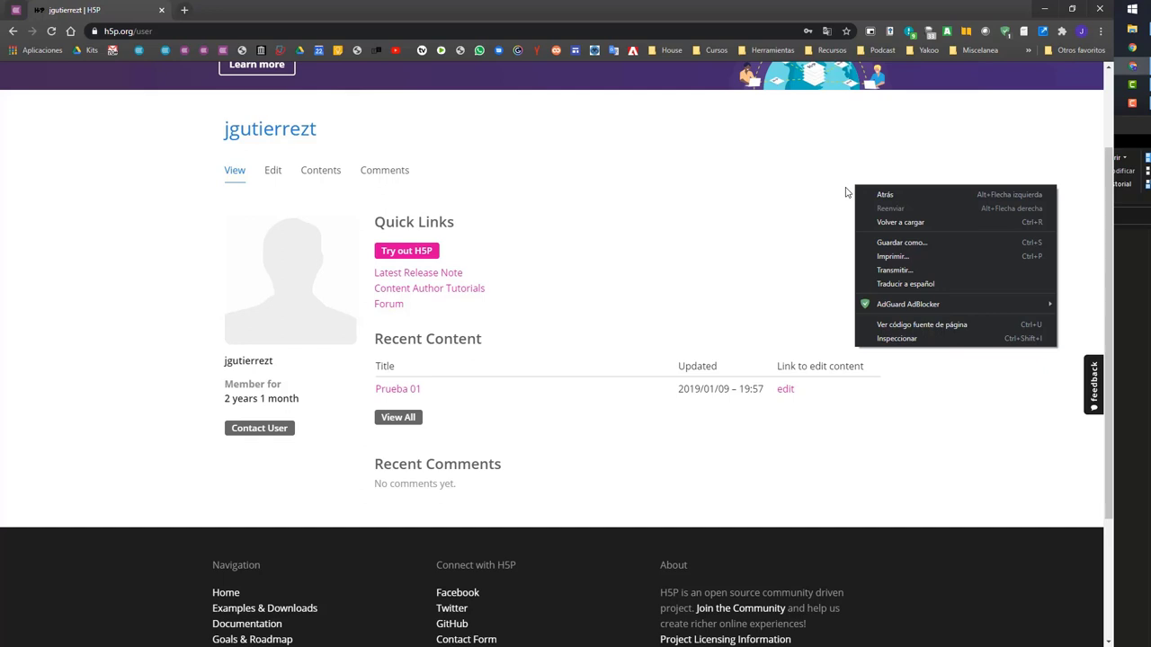
left_click(919, 284)
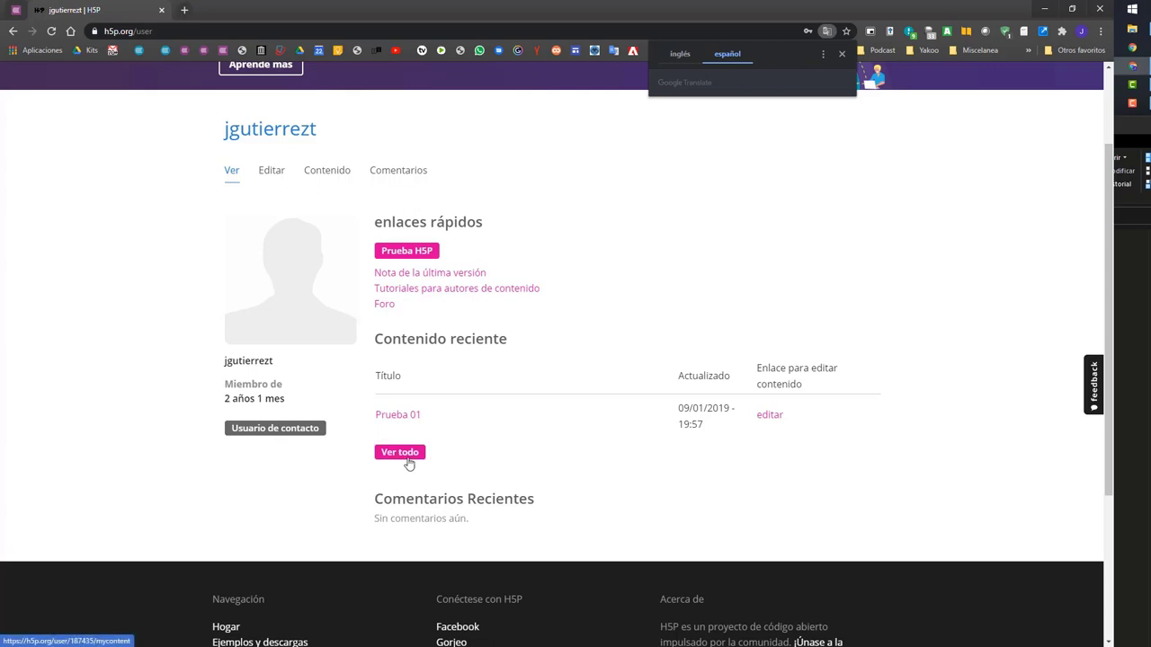
Step: Create new content from the account's full content list, choosing Opción multiple as the content type
left_click(406, 457)
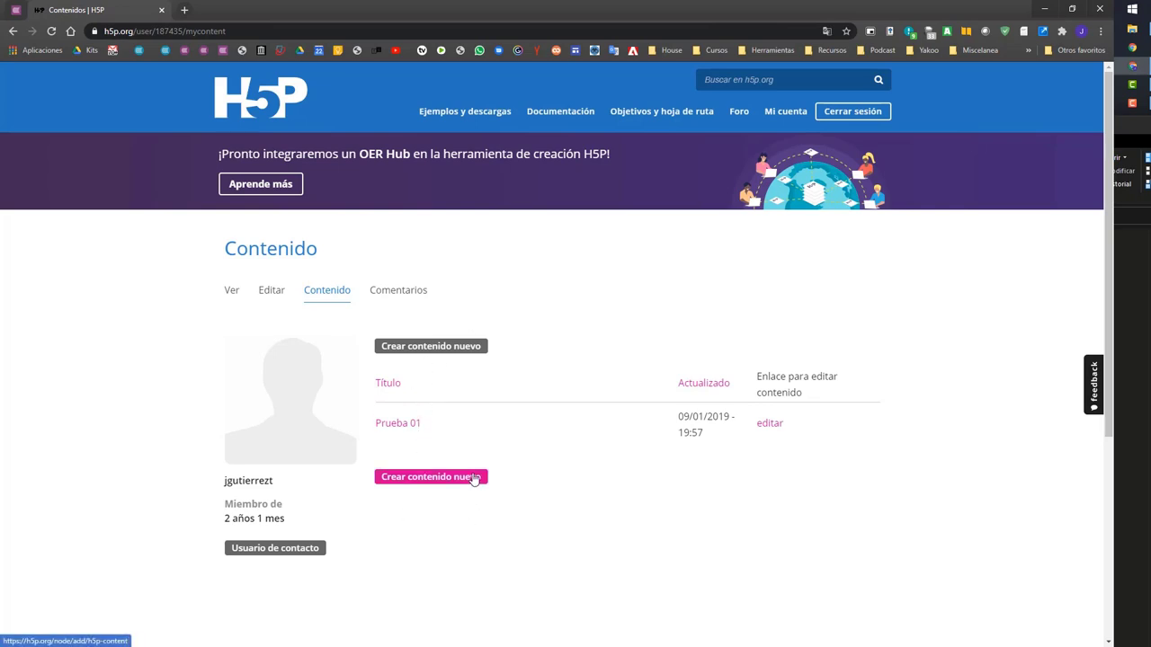
left_click(451, 356)
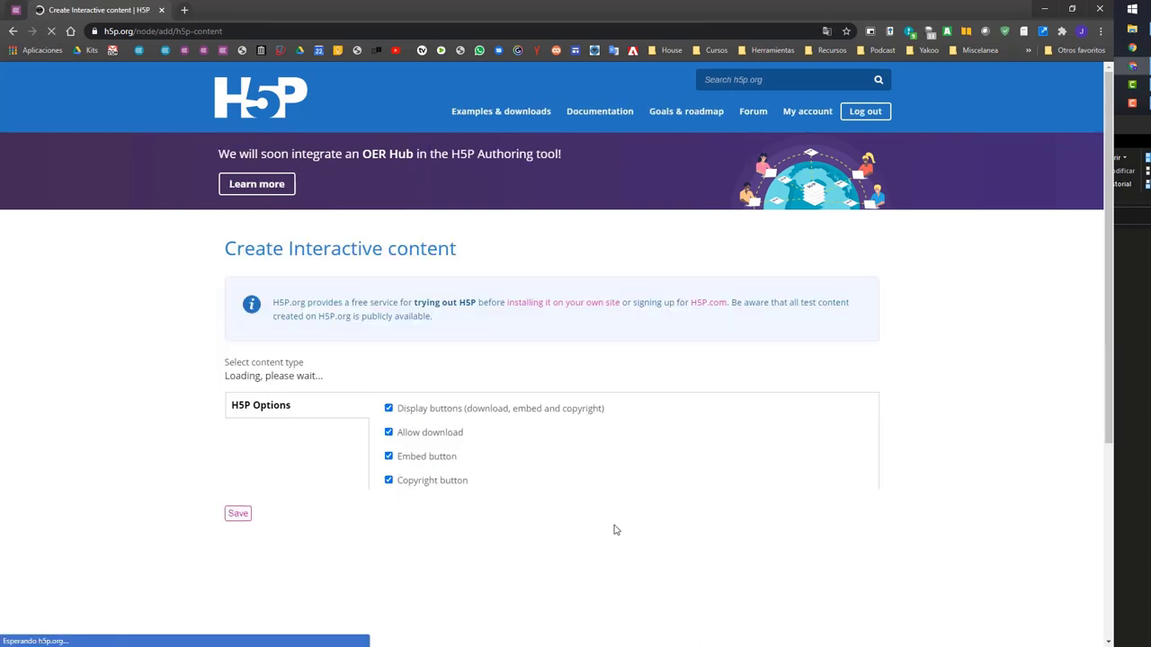
scroll(948, 414, "down", 3)
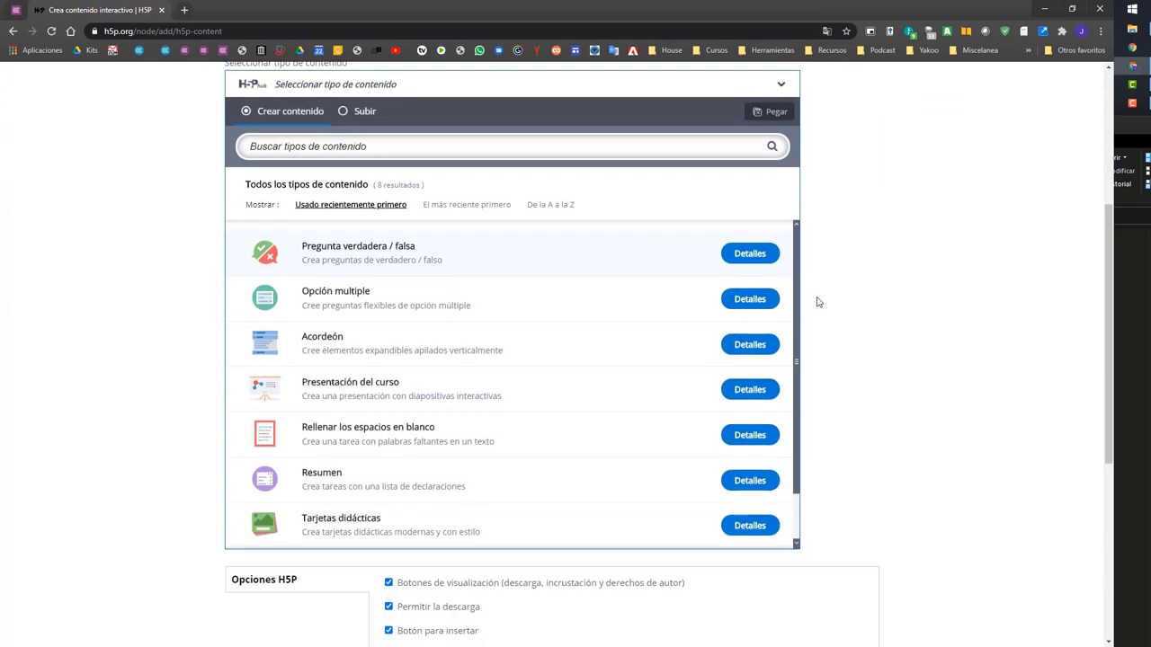
left_click_drag(797, 239, 803, 284)
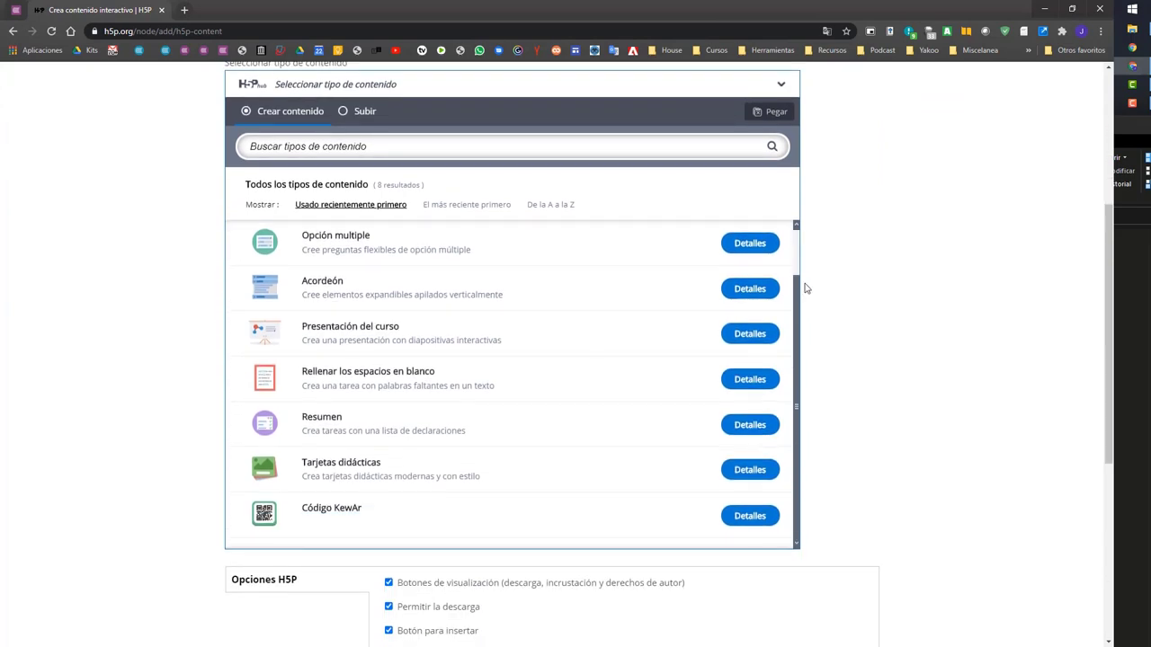
scroll(603, 301, "up", 1)
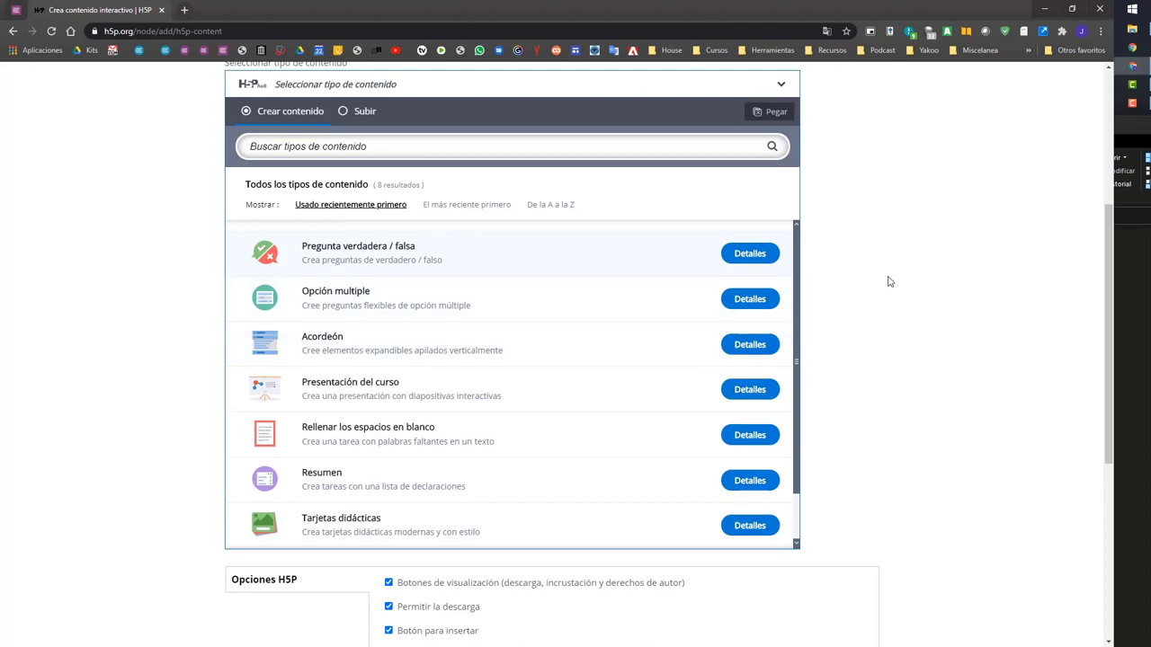
left_click(431, 312)
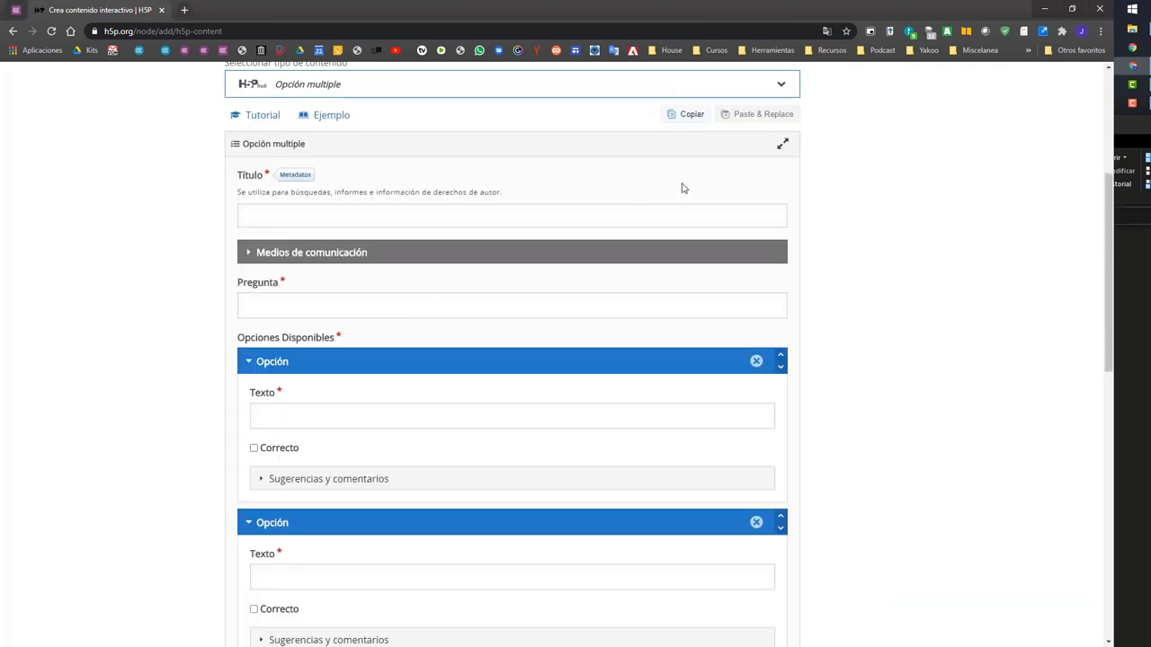
Step: Title the multiple-choice activity "Selecciona la respuesta correcta"
scroll(957, 203, "up", 2)
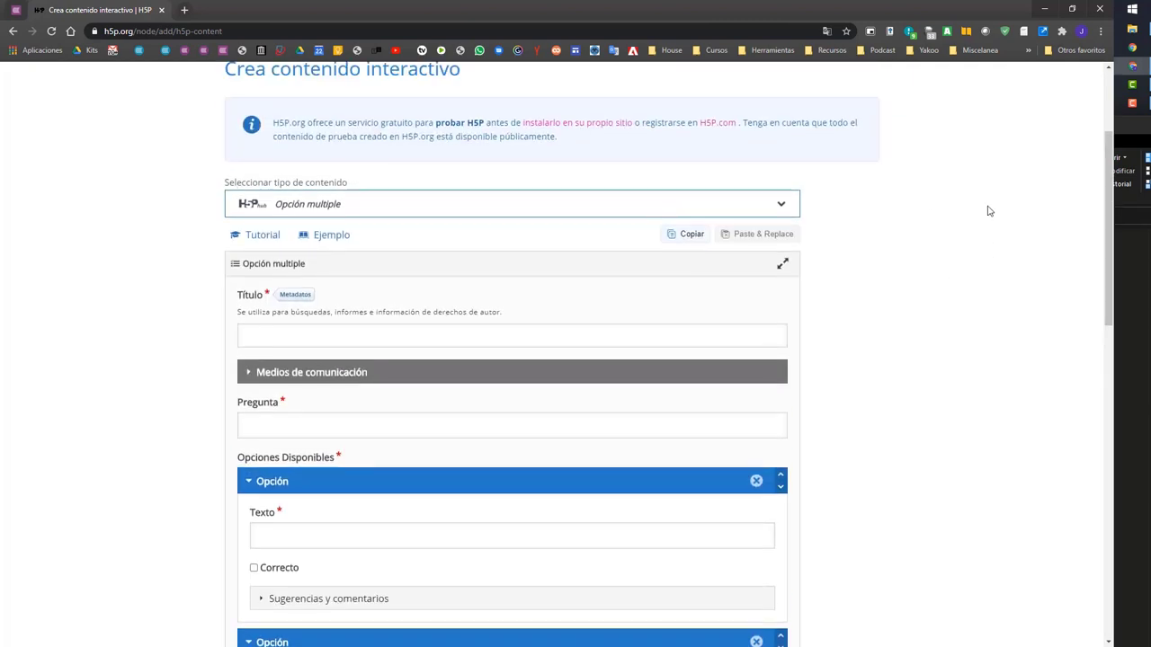
scroll(986, 210, "up", 1)
scroll(985, 220, "down", 2)
scroll(983, 231, "down", 1)
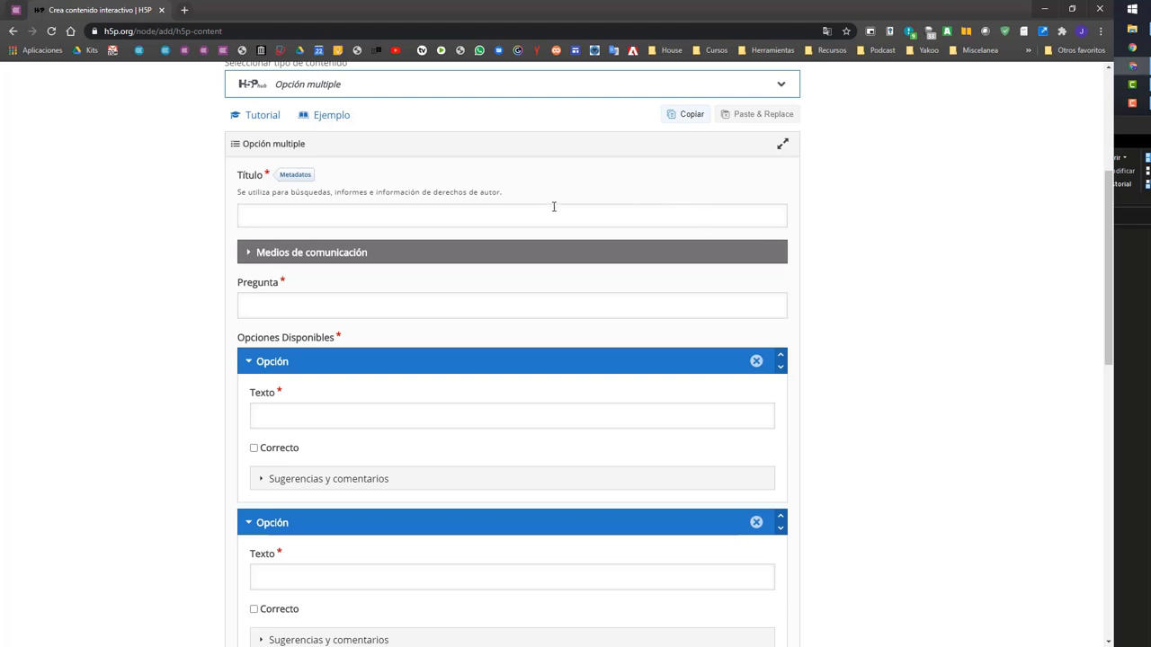
left_click(384, 218)
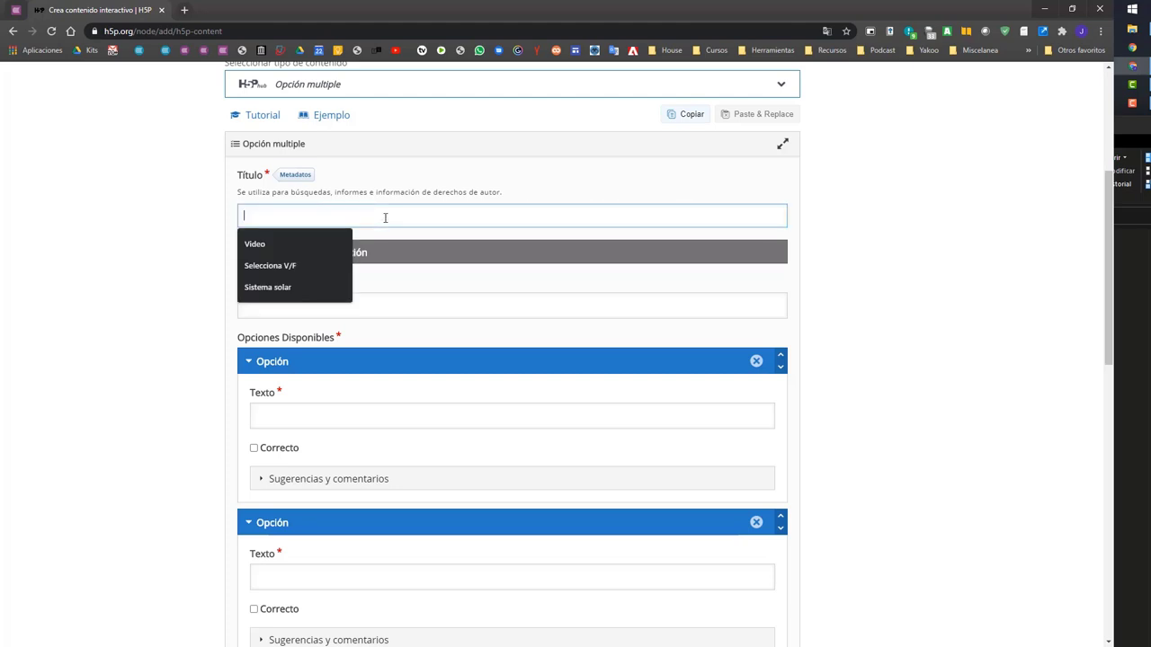
type("S")
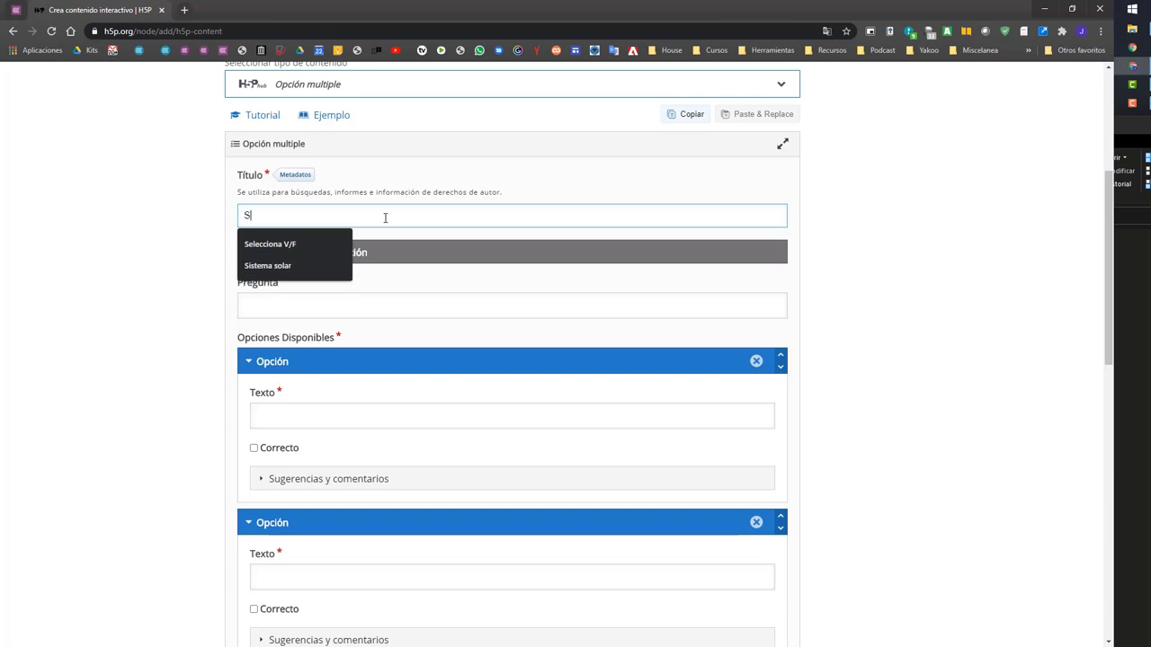
type("eleccio")
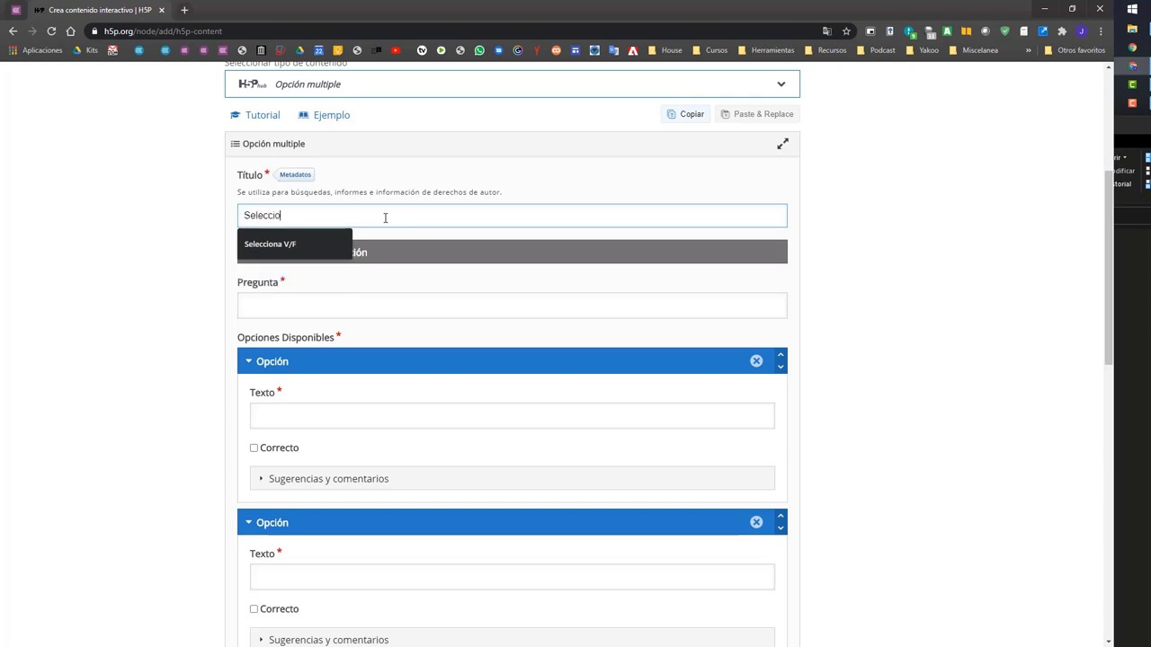
type("na (")
type("a respuesta correcta")
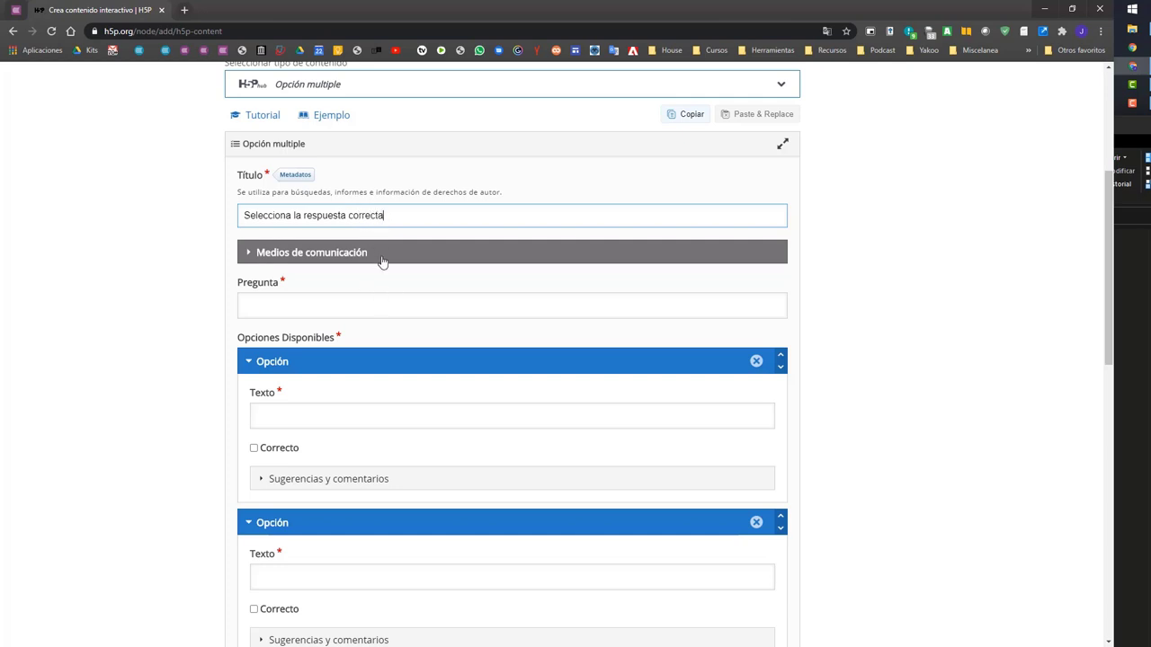
Step: Enter "¿Cual es el tercer planeta del sistema solar?" as the question
left_click(355, 311)
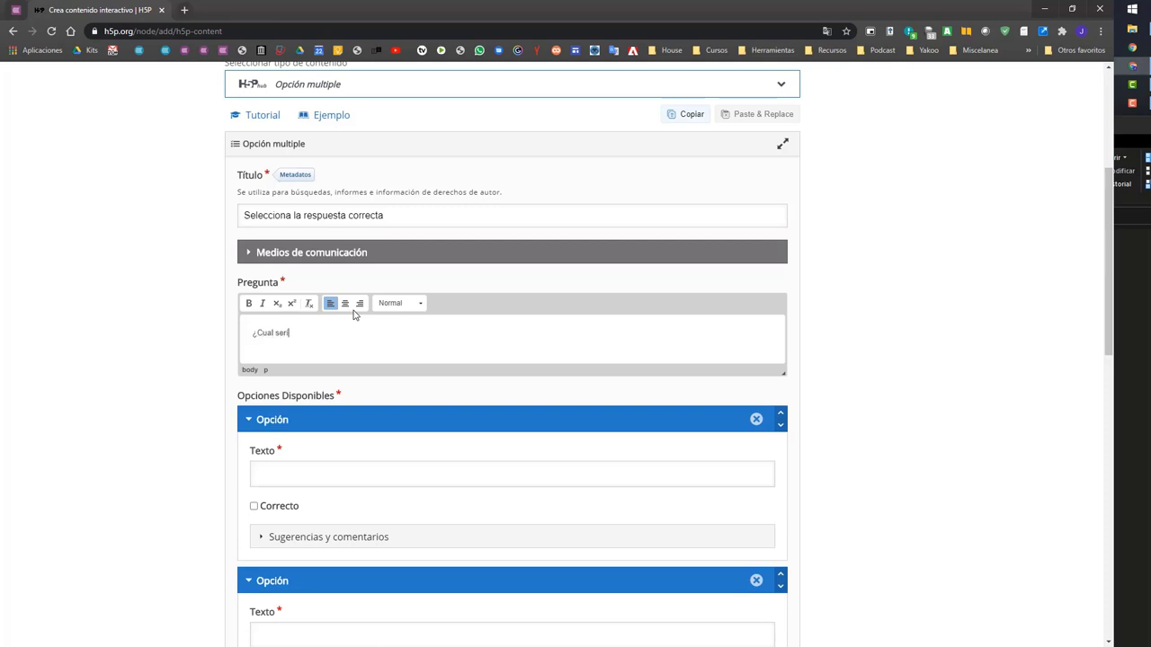
type("¿Cual se")
key("BackSpace")
key("BackSpace")
type("es")
left_click(427, 471)
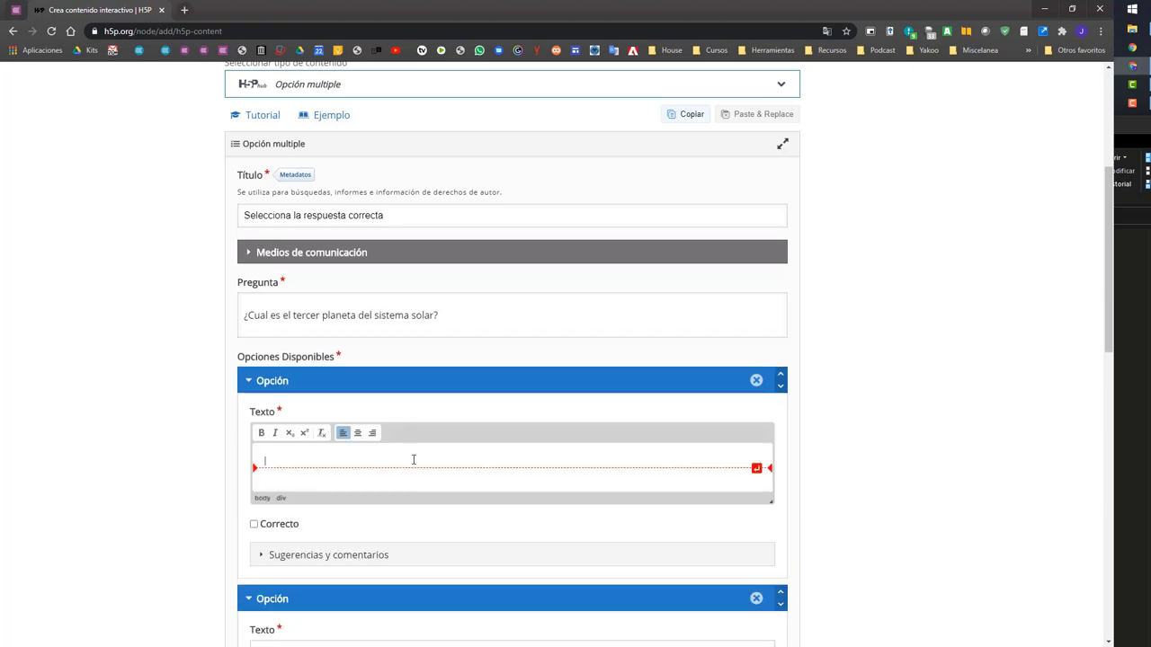
Step: Correct the spelling of the question's first word to "Cuál"
left_click(263, 319)
left_click_drag(267, 333, 274, 334)
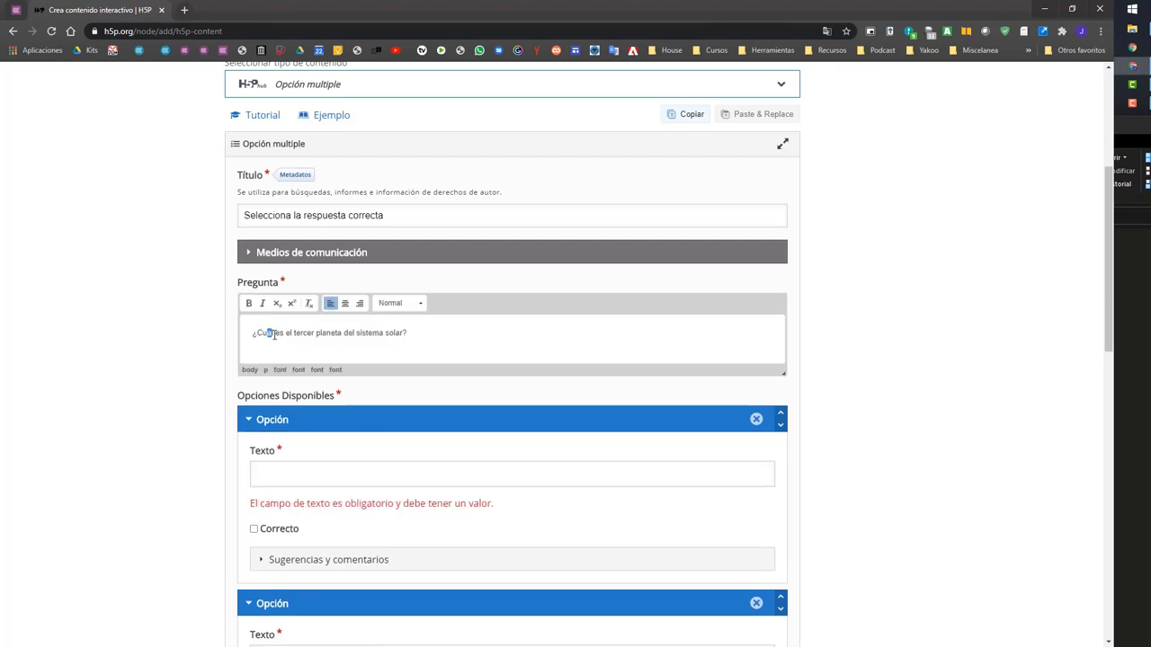
type("ál")
Step: Enter "Mercurio" as the first answer option and "Venus" as the second
left_click(303, 469)
scroll(437, 276, "down", 3)
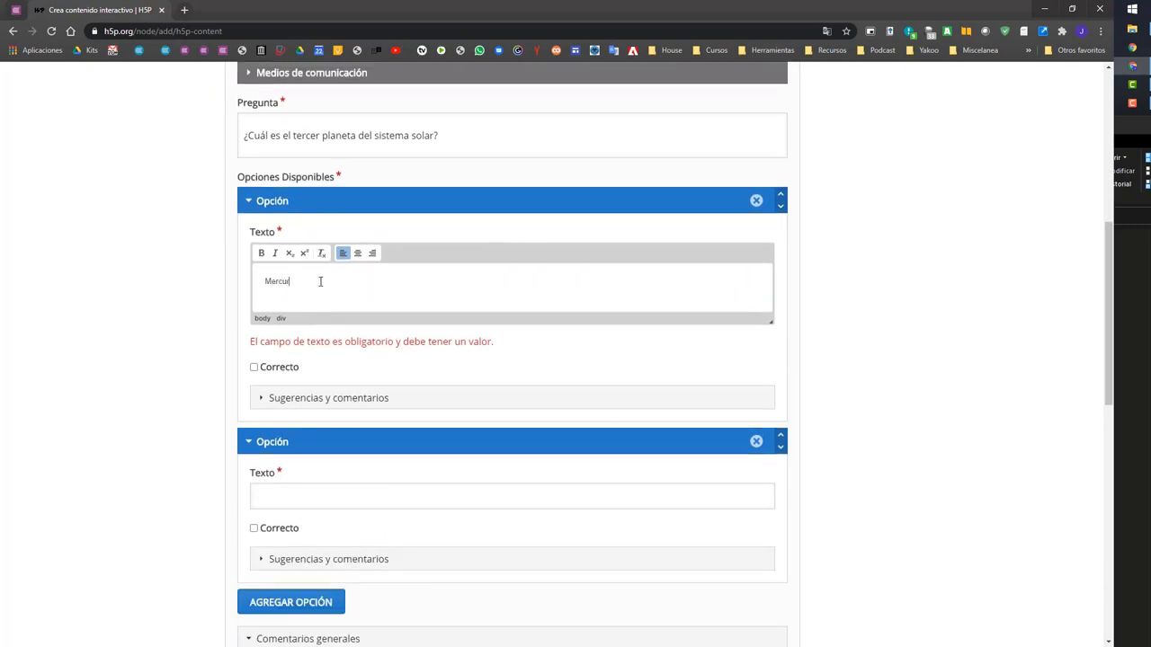
scroll(314, 275, "down", 1)
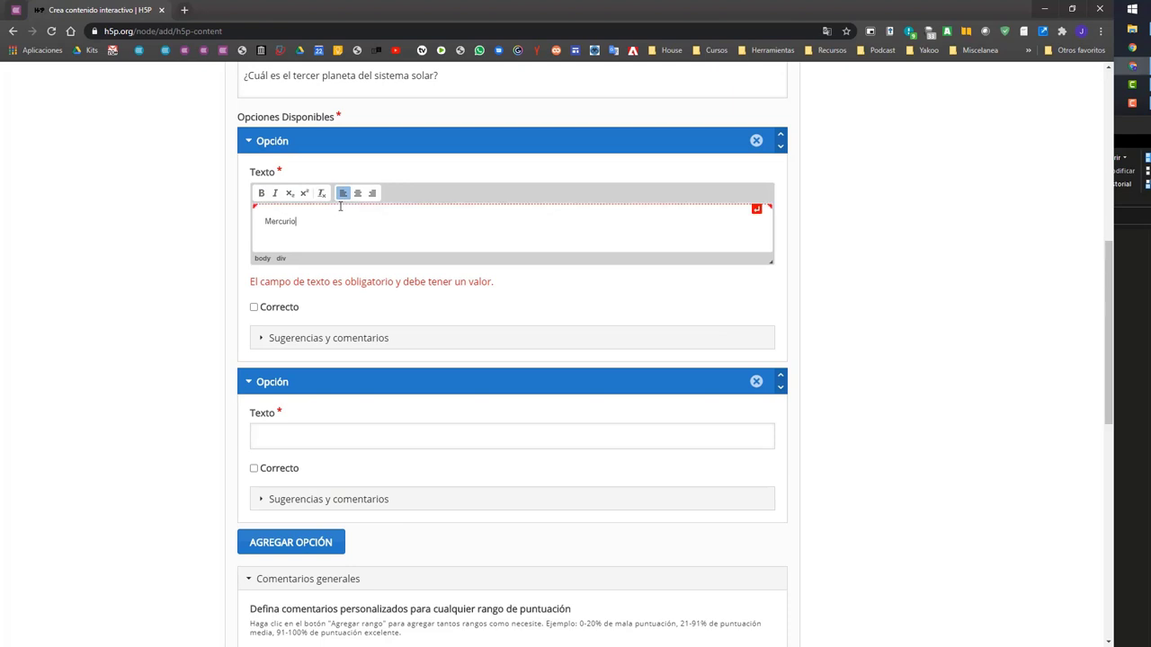
left_click(269, 433)
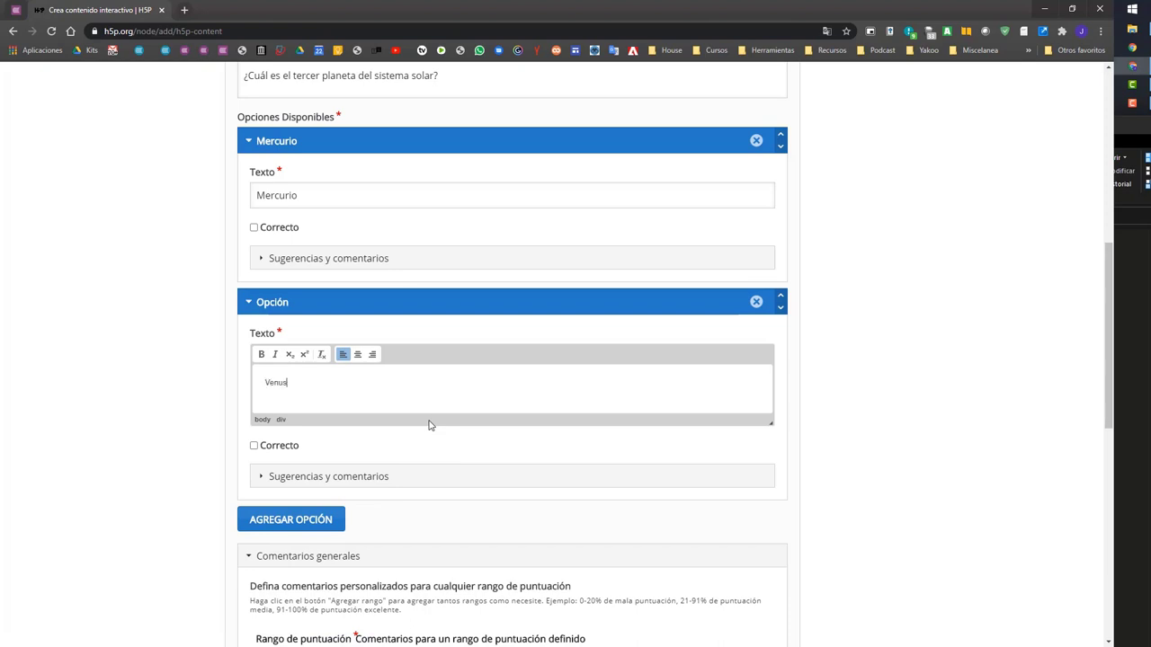
Step: Add a third answer option with the text "Tierra" and mark it as correct
left_click(267, 523)
scroll(378, 495, "down", 1)
left_click(313, 462)
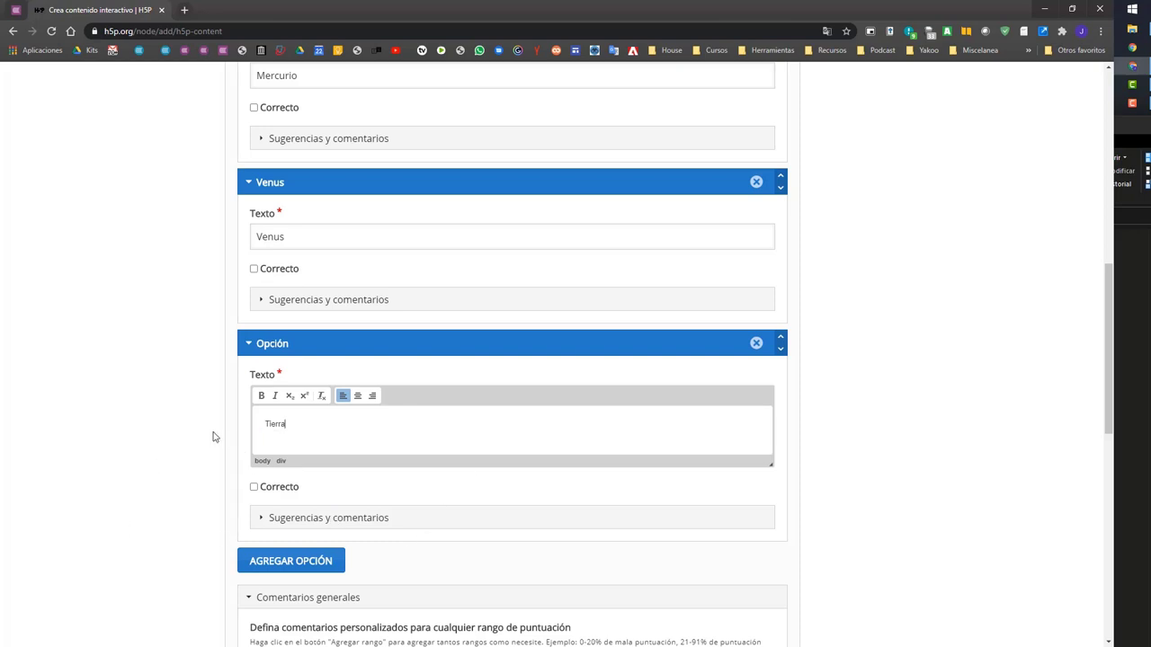
scroll(220, 413, "up", 2)
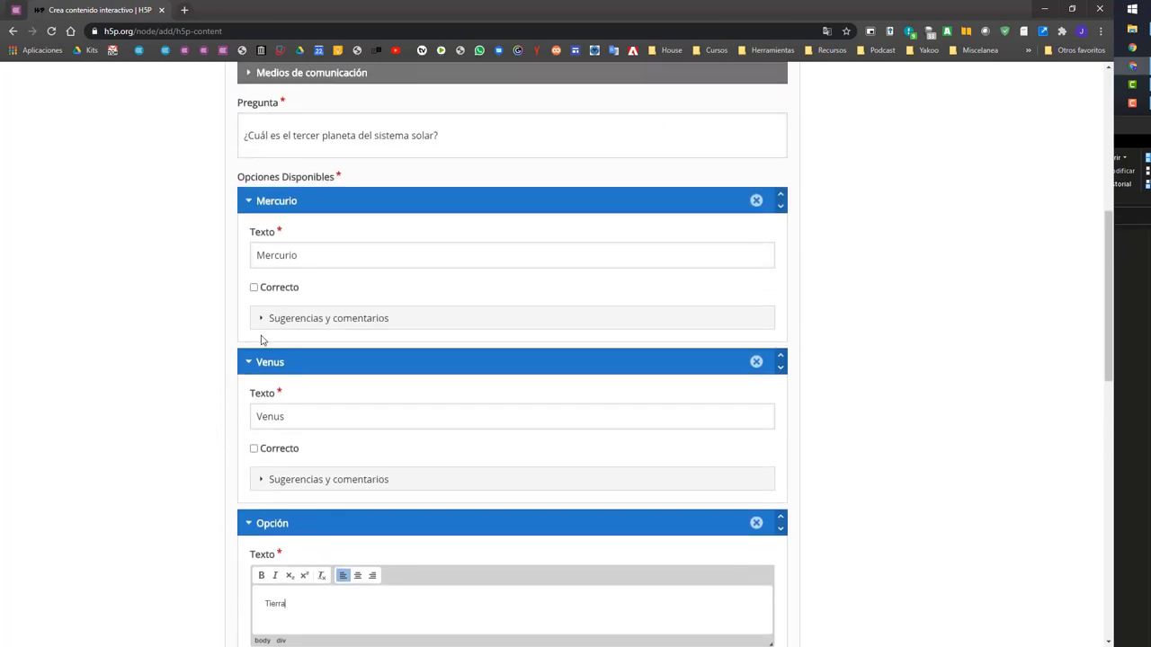
scroll(274, 392, "down", 2)
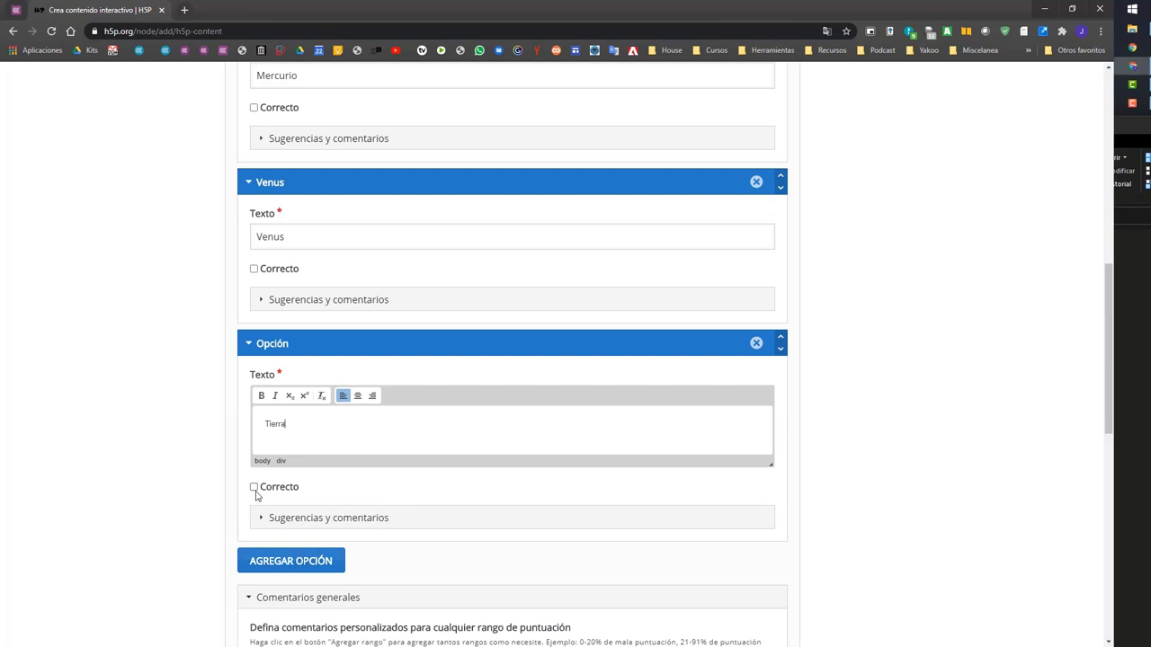
left_click(253, 488)
Step: Expand the suggestions and comments section of the Tierra option
scroll(244, 540, "down", 1)
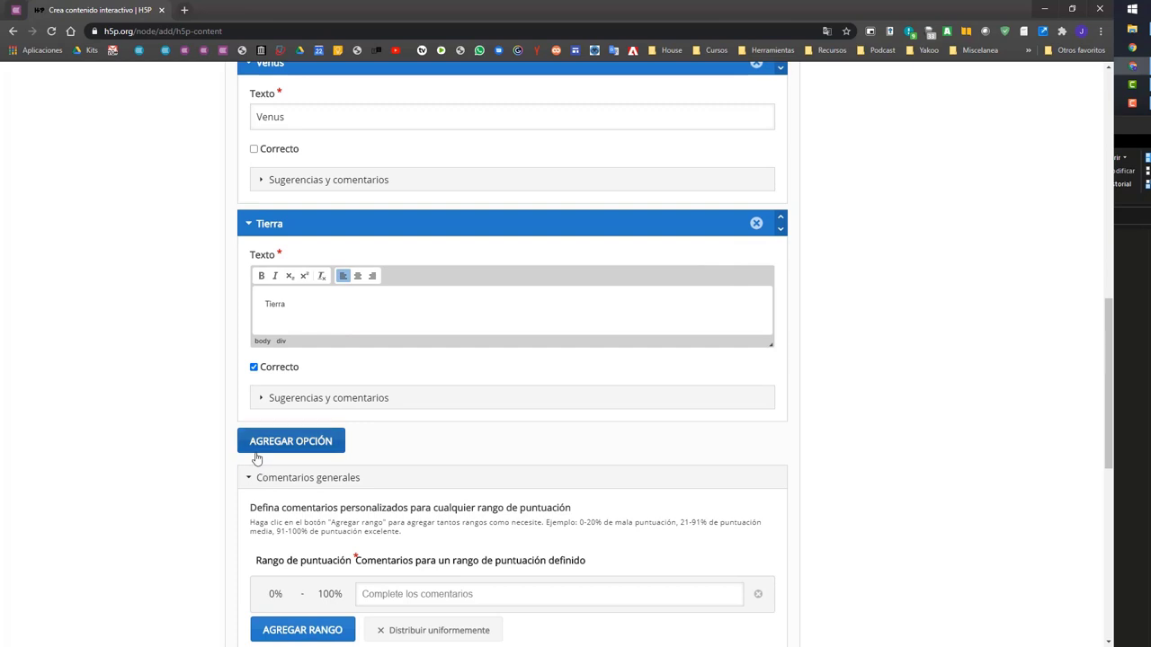
left_click(261, 399)
scroll(207, 506, "down", 2)
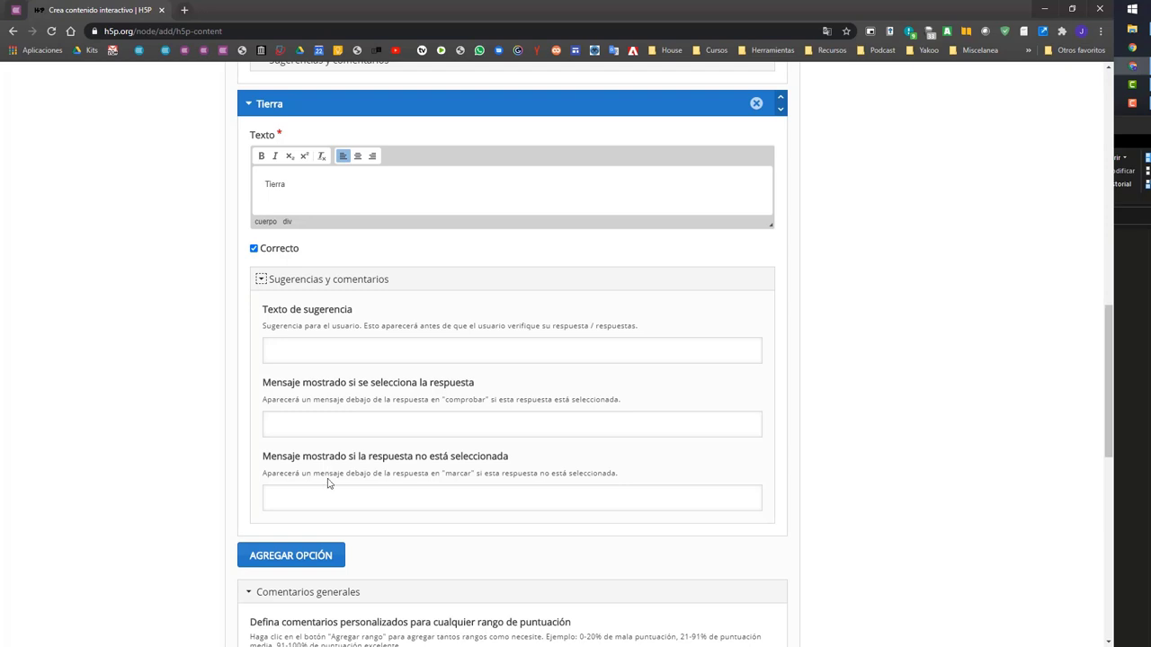
Step: Search the web for "Tierra planeta" in a new tab and copy the opening paragraph of Wikipedia's Tierra article
left_click(183, 8)
type("Tierr")
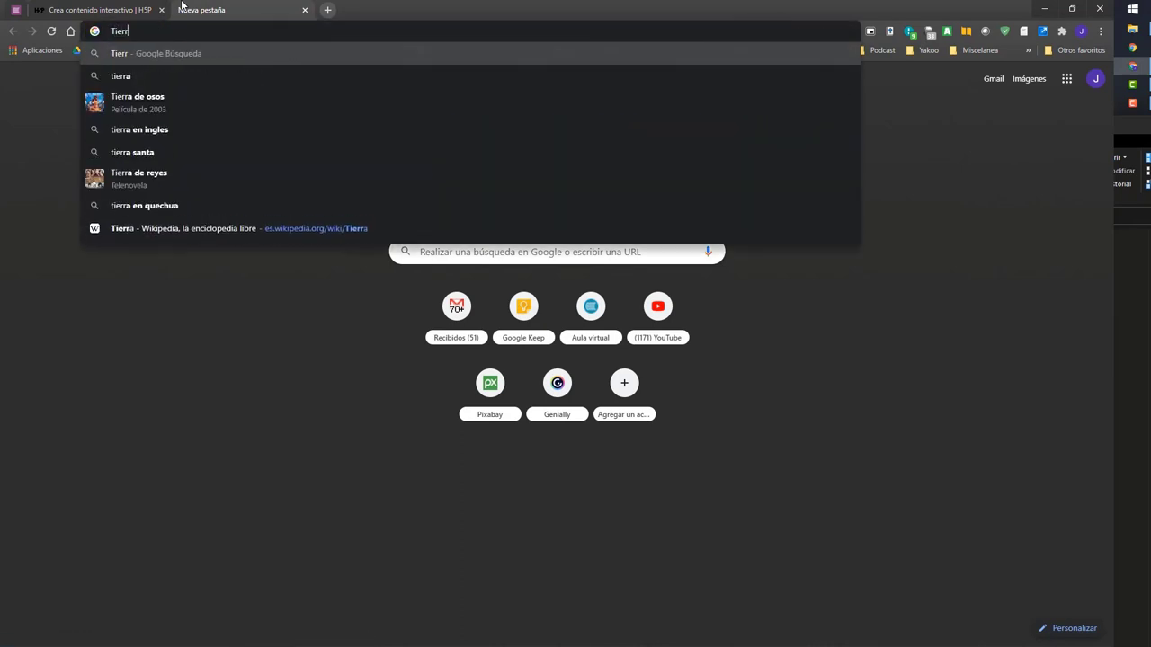
type("a planeta")
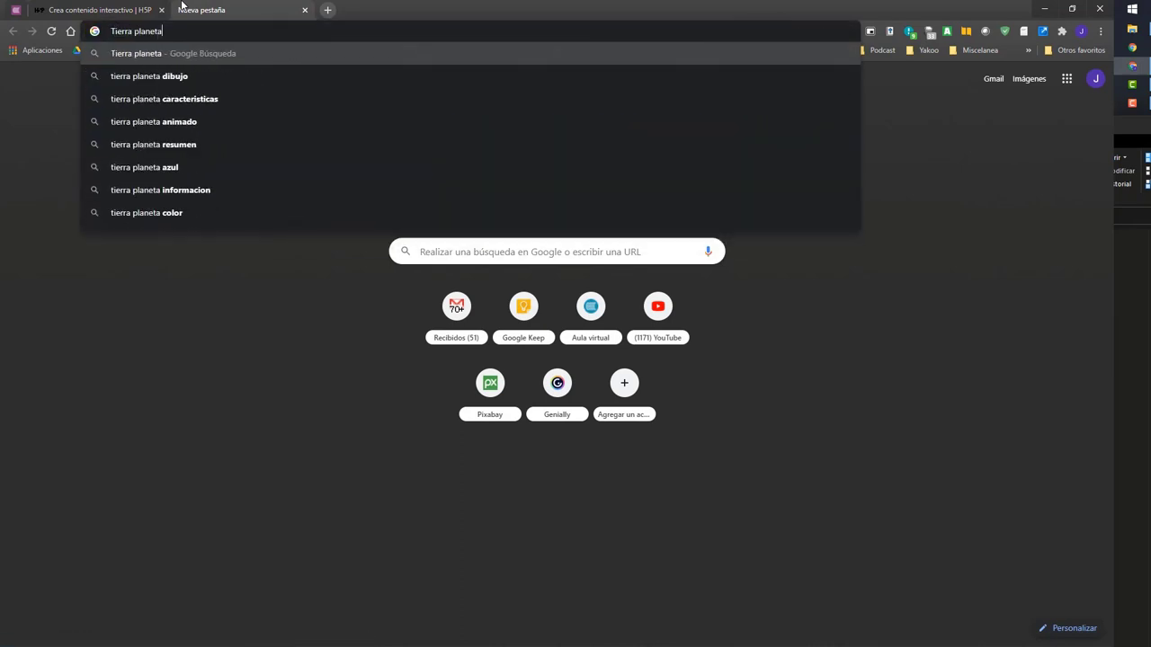
key("Return")
left_click(172, 187)
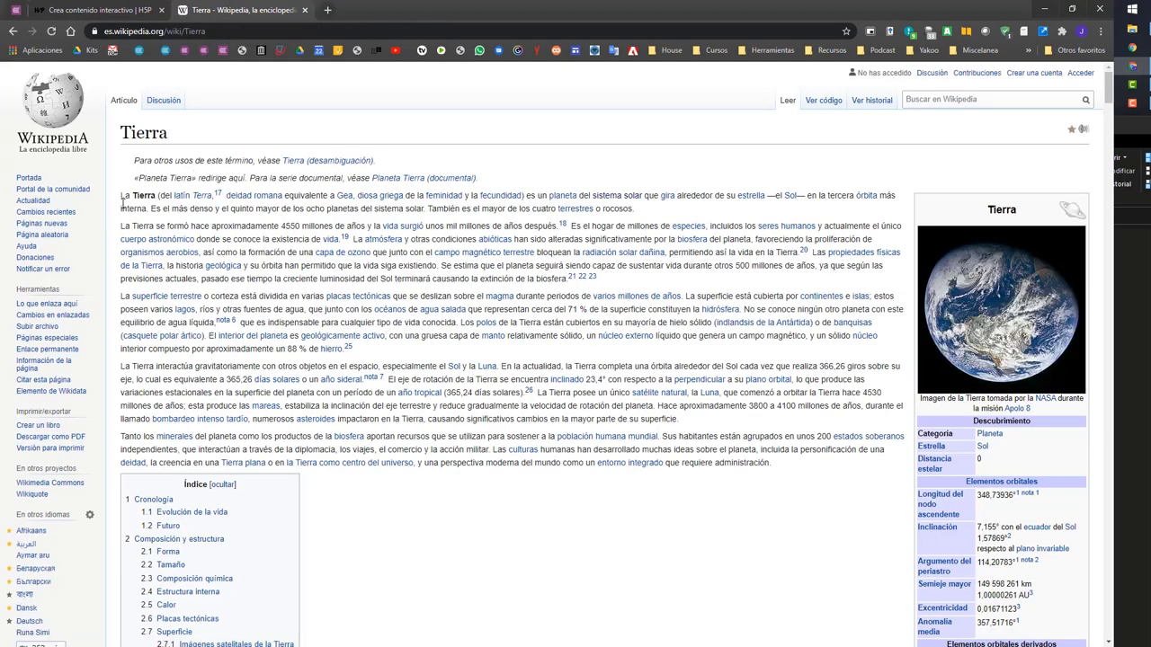
left_click_drag(125, 195, 635, 209)
key("ctrl+c")
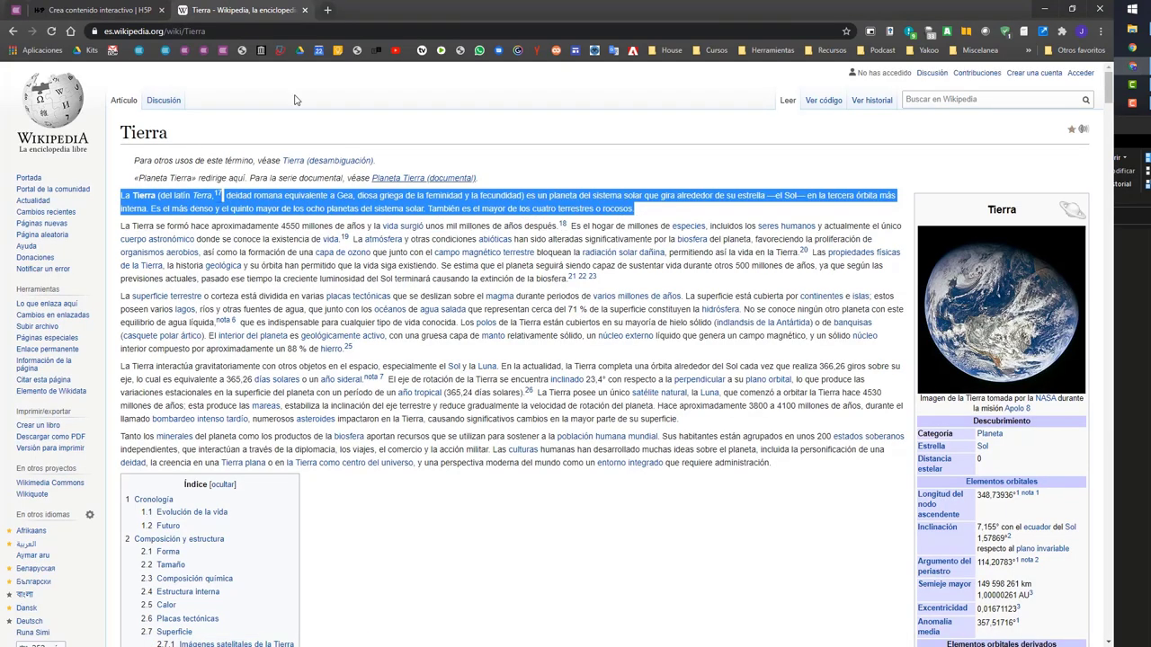
Step: Back in the H5P editor, set Tierra's message for when it is selected to "¡Muy bien!" followed by the copied Wikipedia paragraph
left_click(124, 9)
left_click(361, 343)
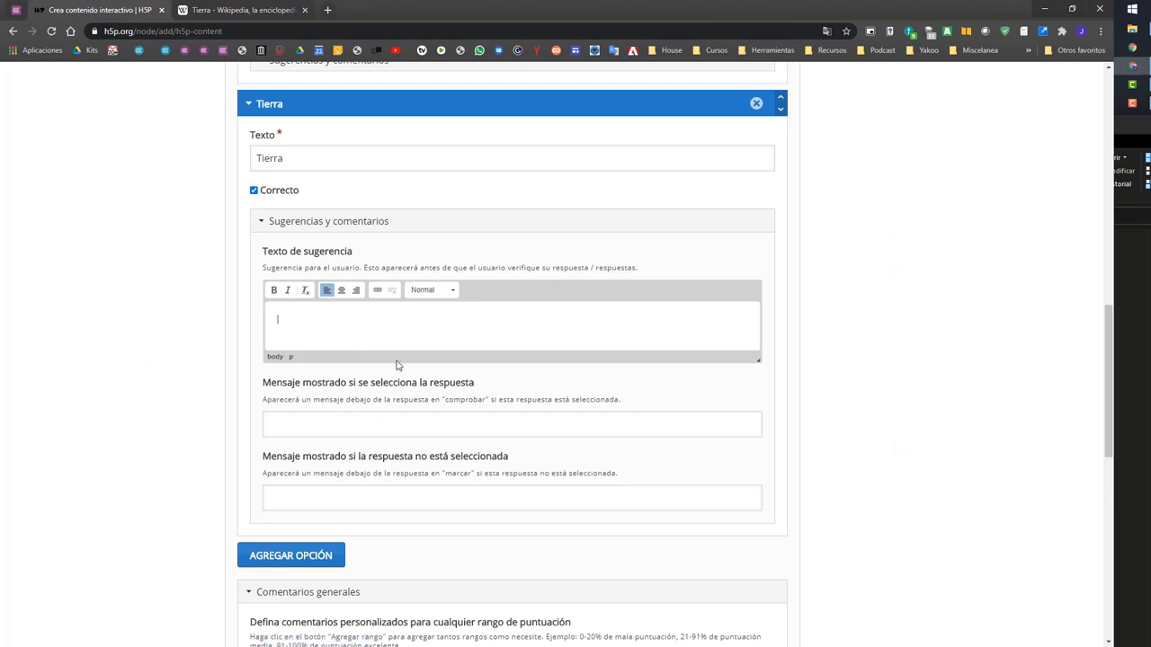
left_click_drag(474, 270, 530, 280)
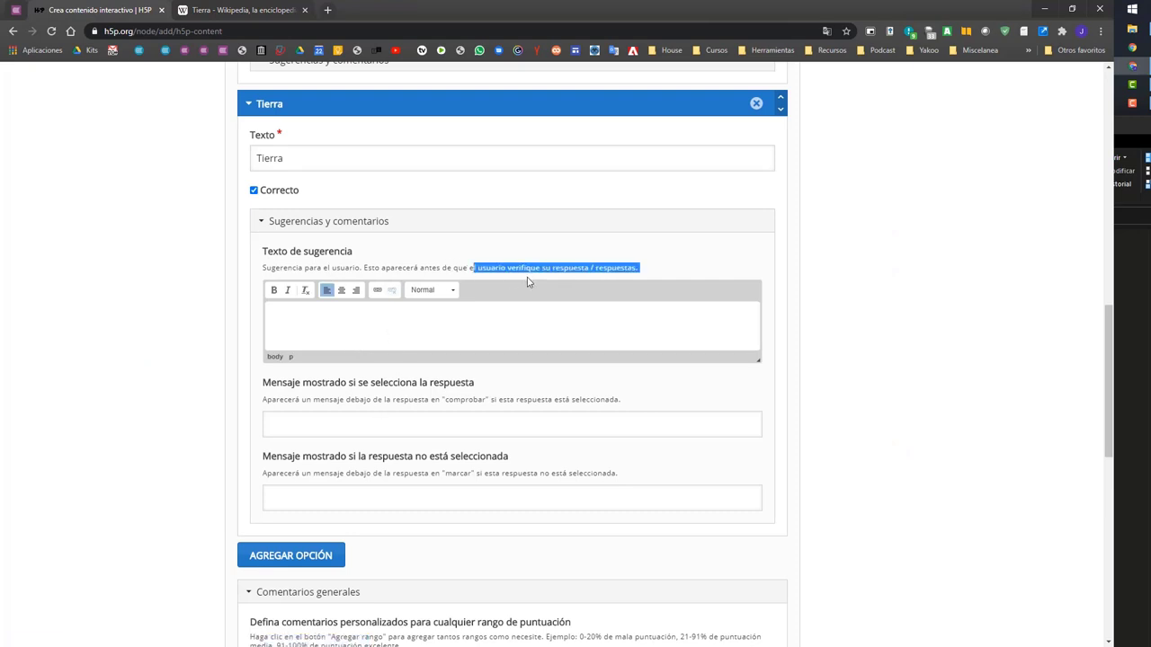
left_click(332, 267)
left_click_drag(336, 268, 414, 279)
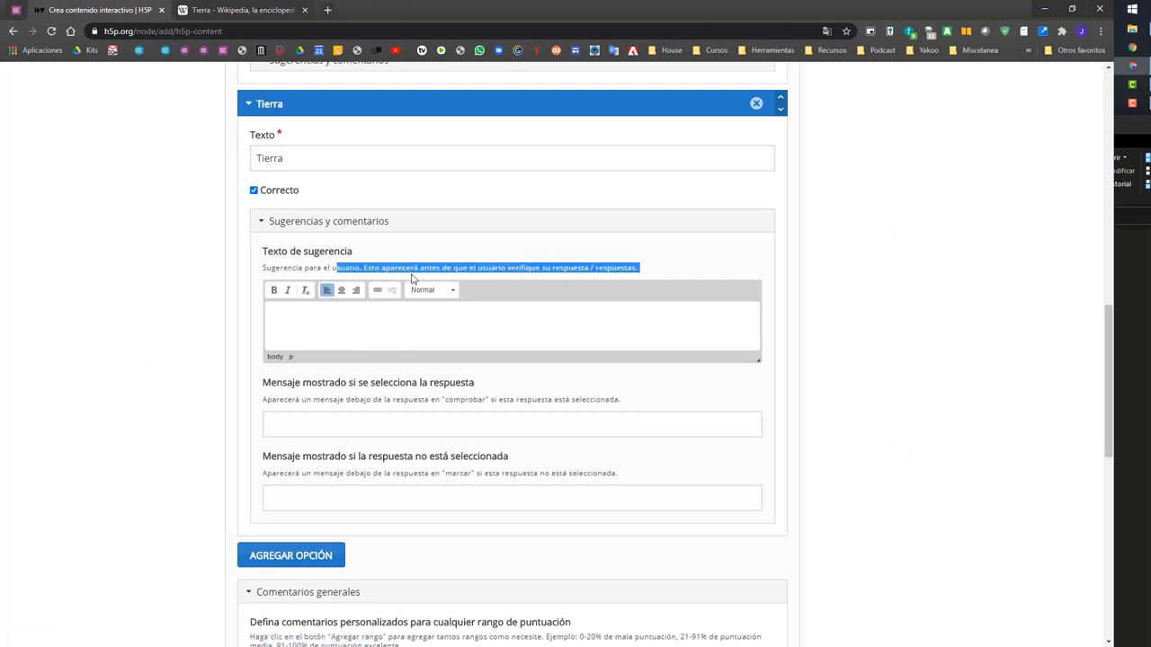
left_click(375, 423)
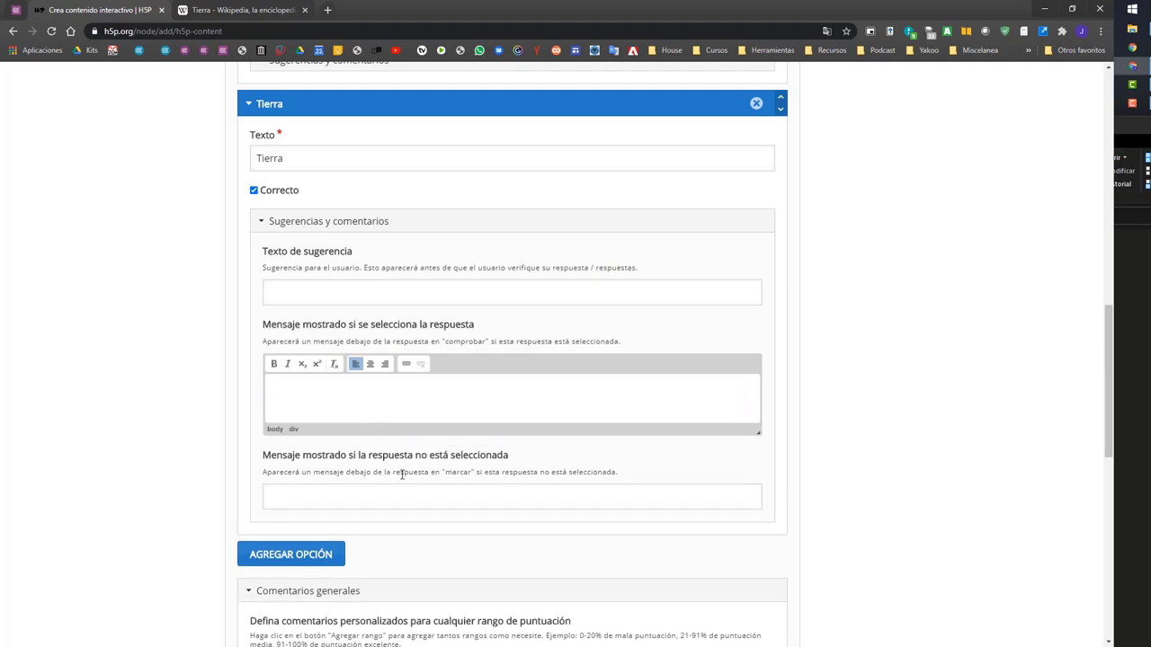
left_click(310, 422)
type("¡Muy bien!")
key("ctrl+a")
key("ctrl+v")
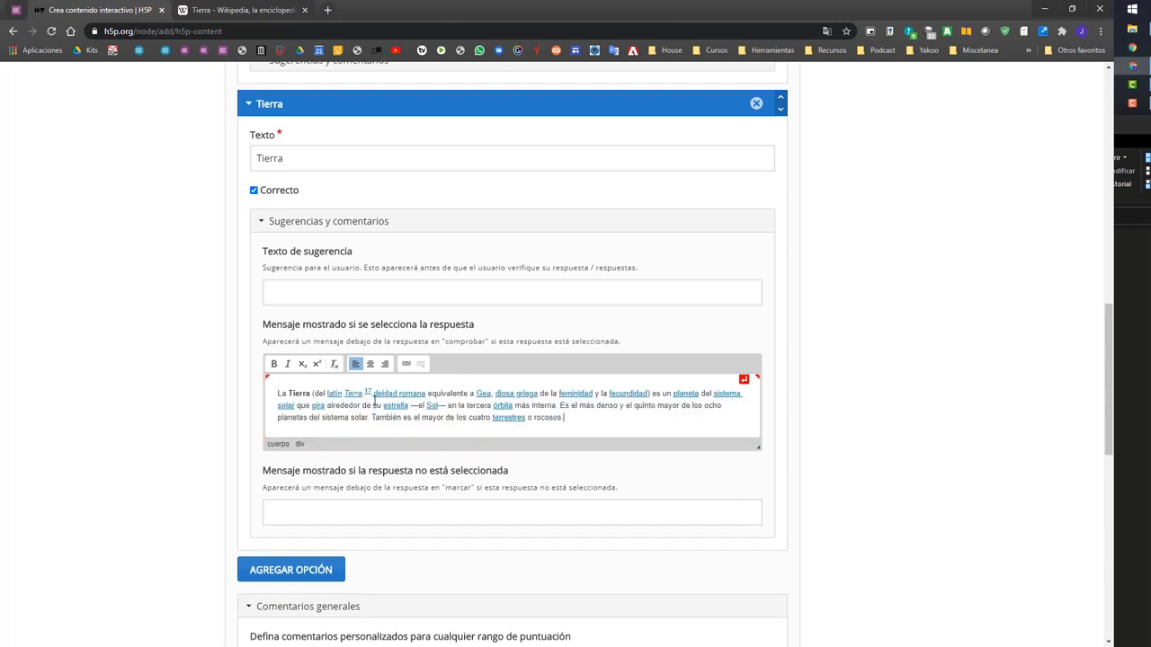
scroll(452, 629, "up", 2)
scroll(453, 629, "down", 2)
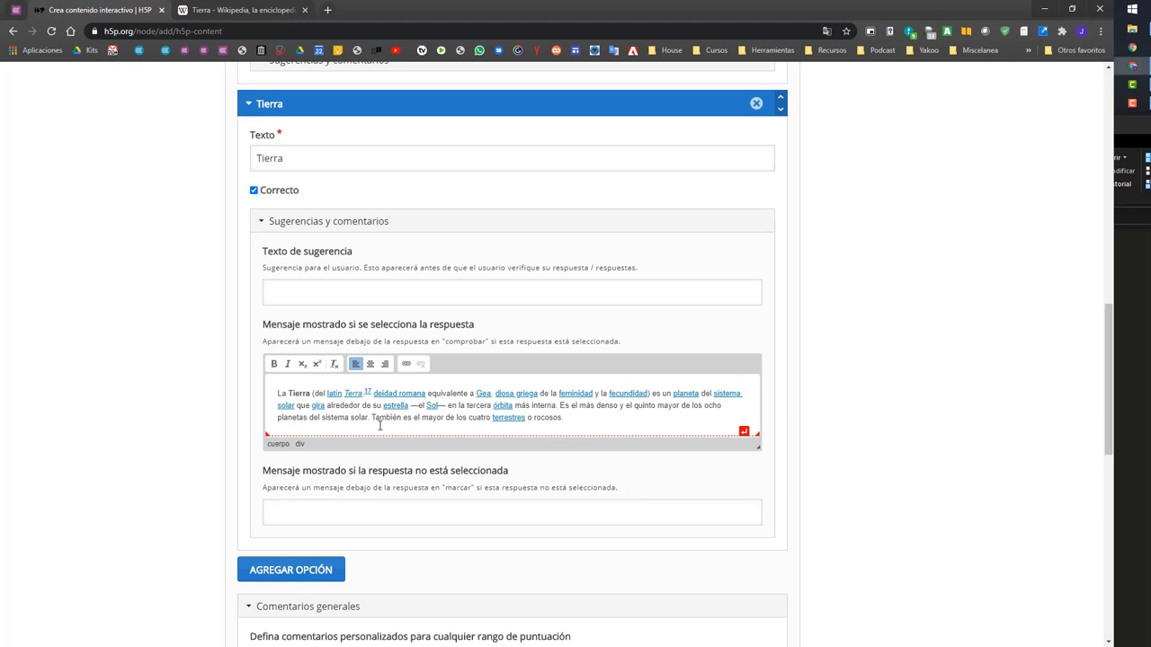
type("Muy bien!")
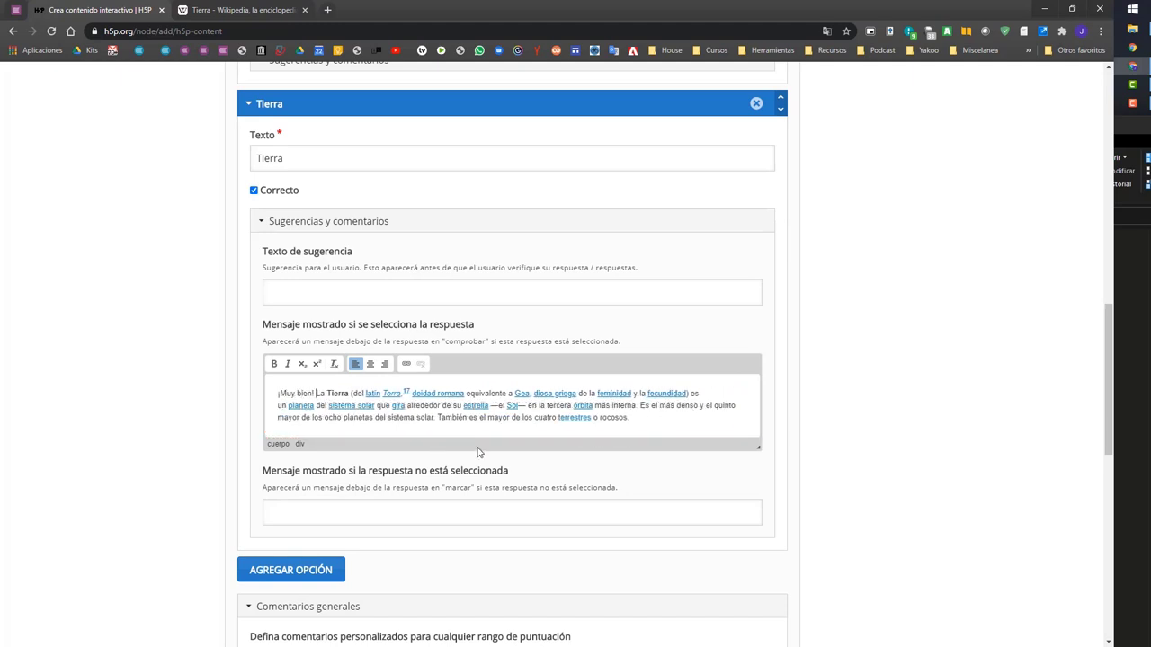
Step: Set Tierra's message for when it is not selected to "Revisa nuevamente la información. ¡Tu puedes!"
left_click(392, 514)
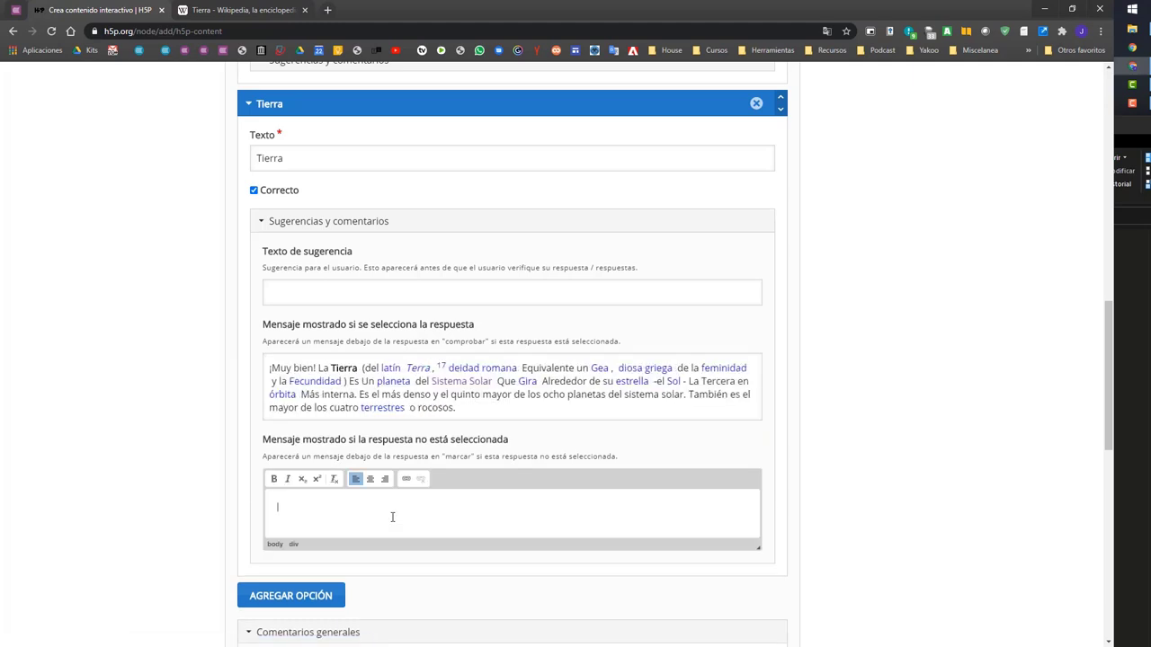
type("Revisa nuevamente la informaci")
type("ón. ¡Tu puedes!")
Step: Review the completed answer options and the media types that can be shown above the question
scroll(545, 406, "up", 6)
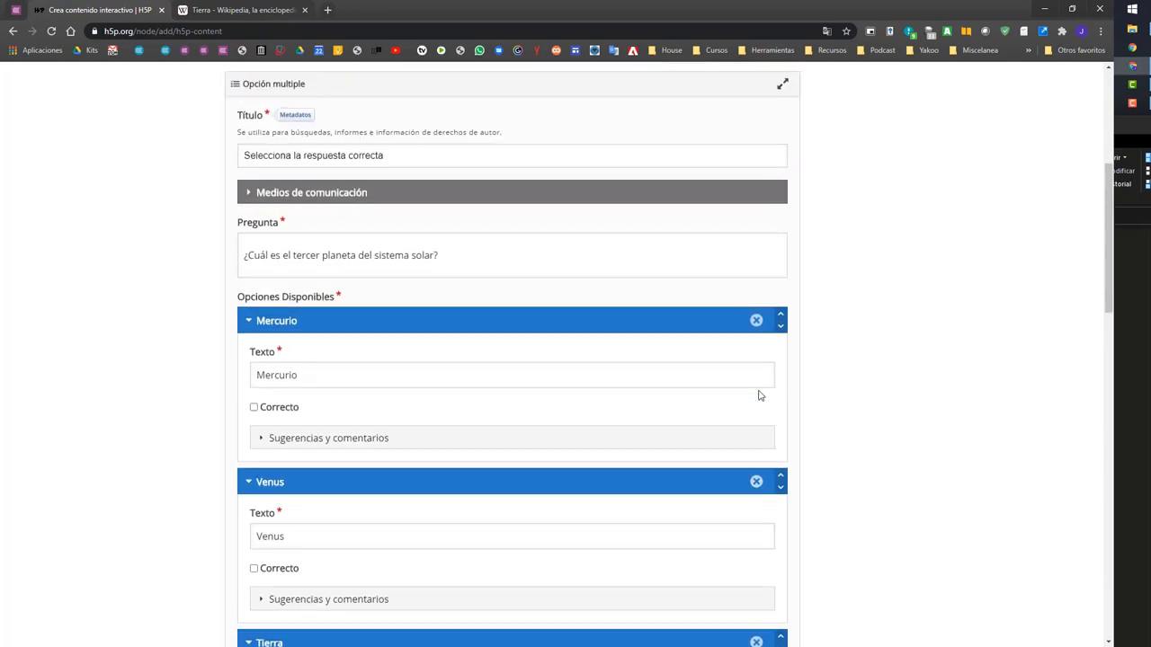
scroll(758, 396, "down", 6)
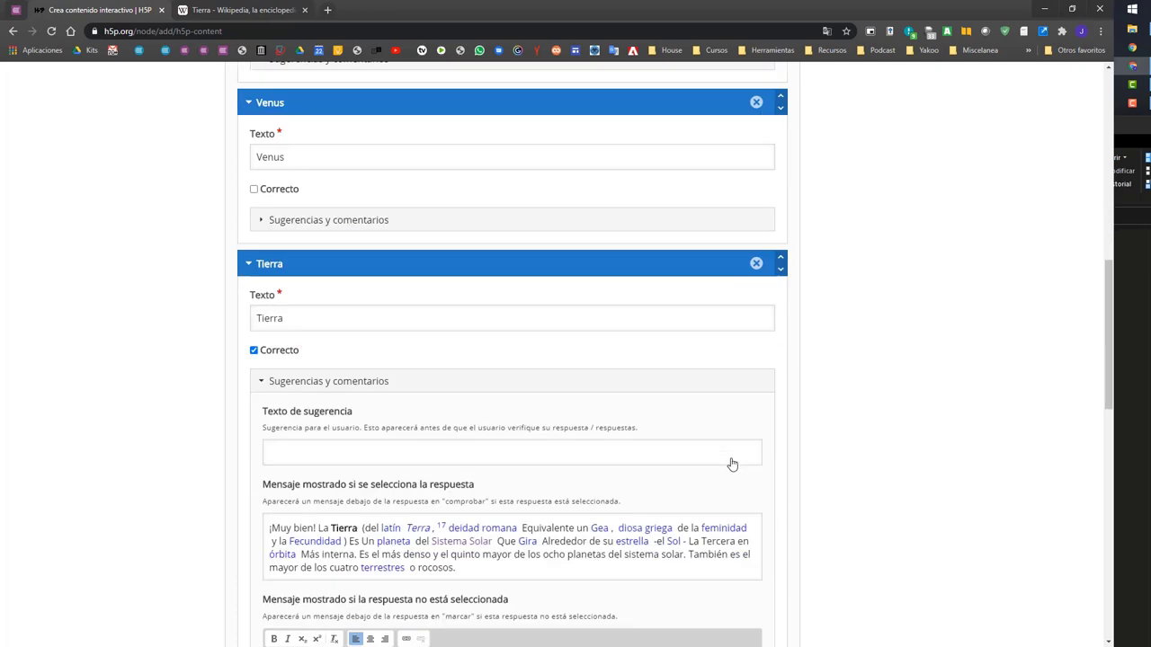
scroll(656, 504, "down", 1)
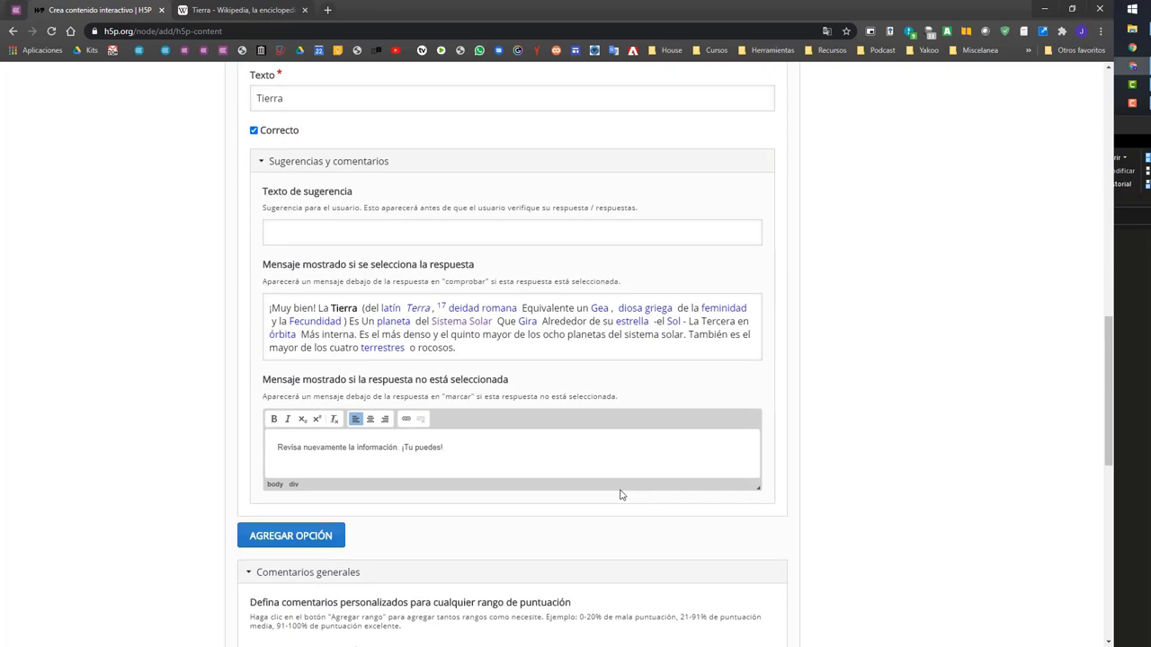
scroll(848, 406, "up", 10)
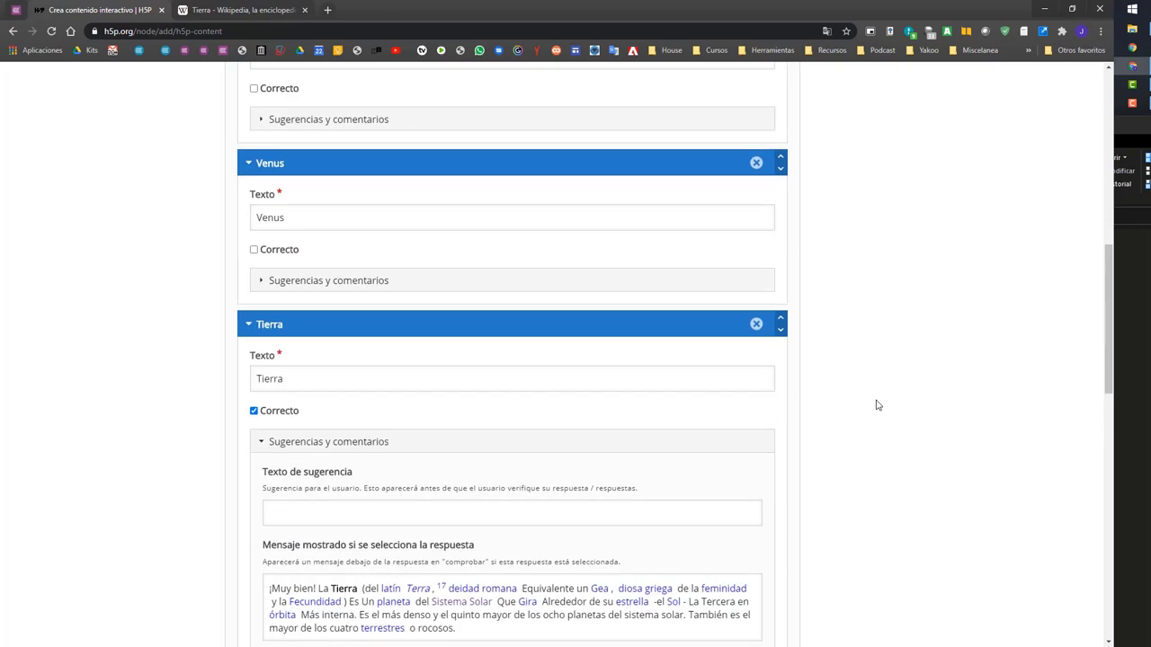
scroll(292, 404, "down", 1)
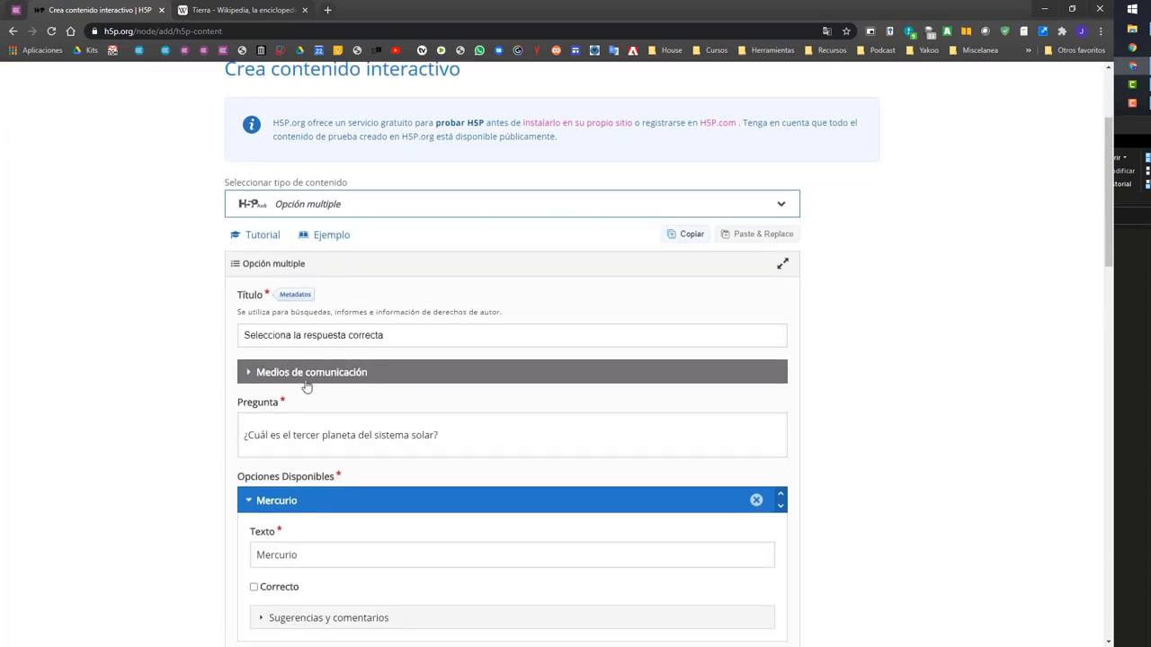
left_click(249, 372)
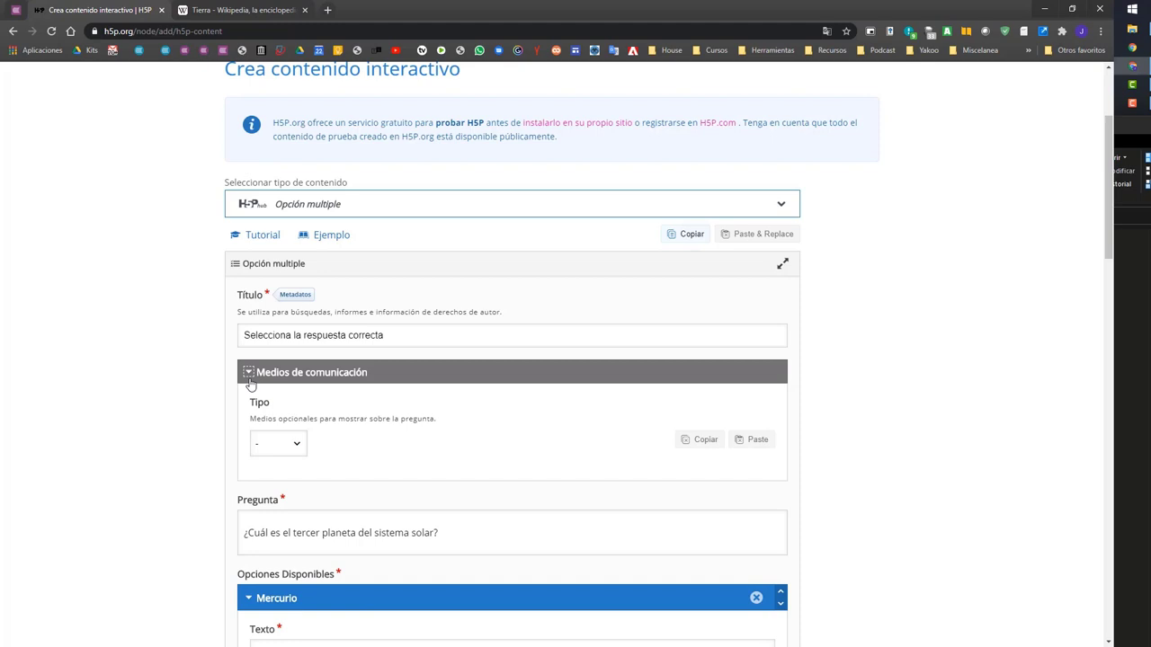
left_click(302, 450)
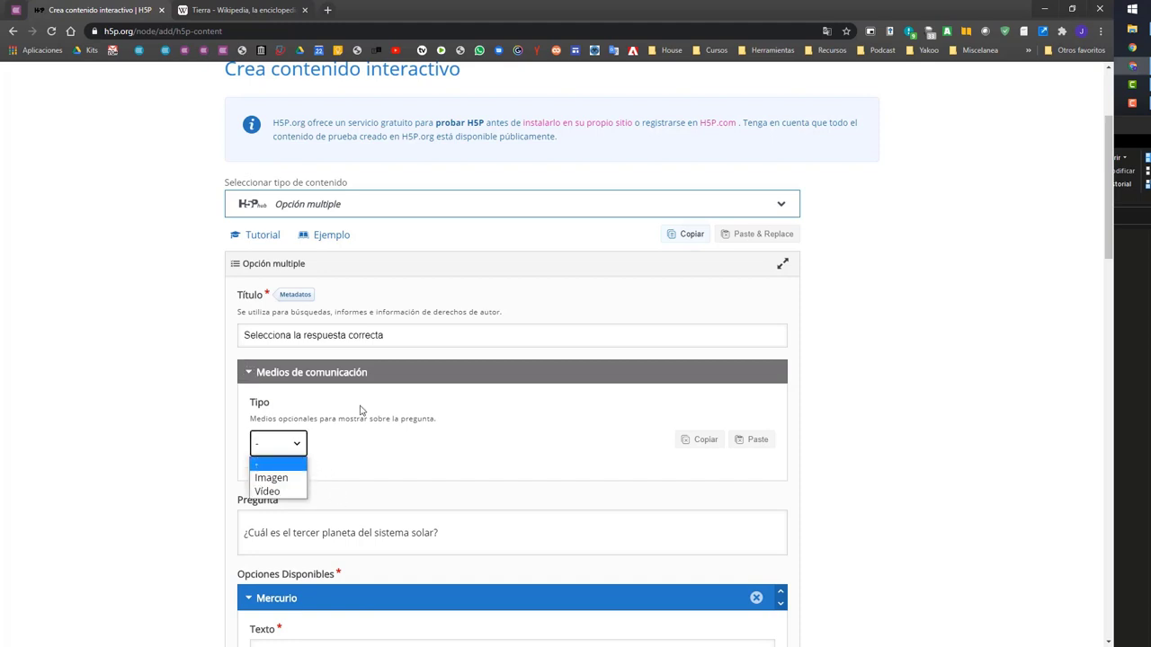
left_click(264, 375)
left_click(251, 373)
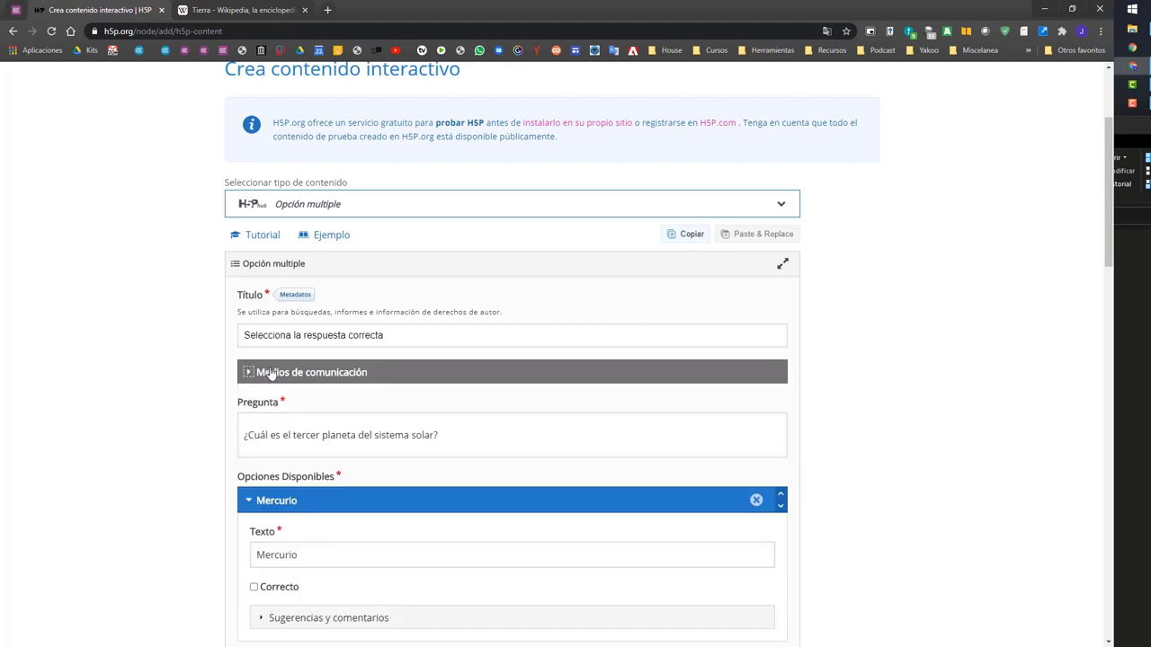
Step: Set the question's media type to Imagen and upload the file Sistema Solar.jpg
left_click(254, 374)
left_click(299, 451)
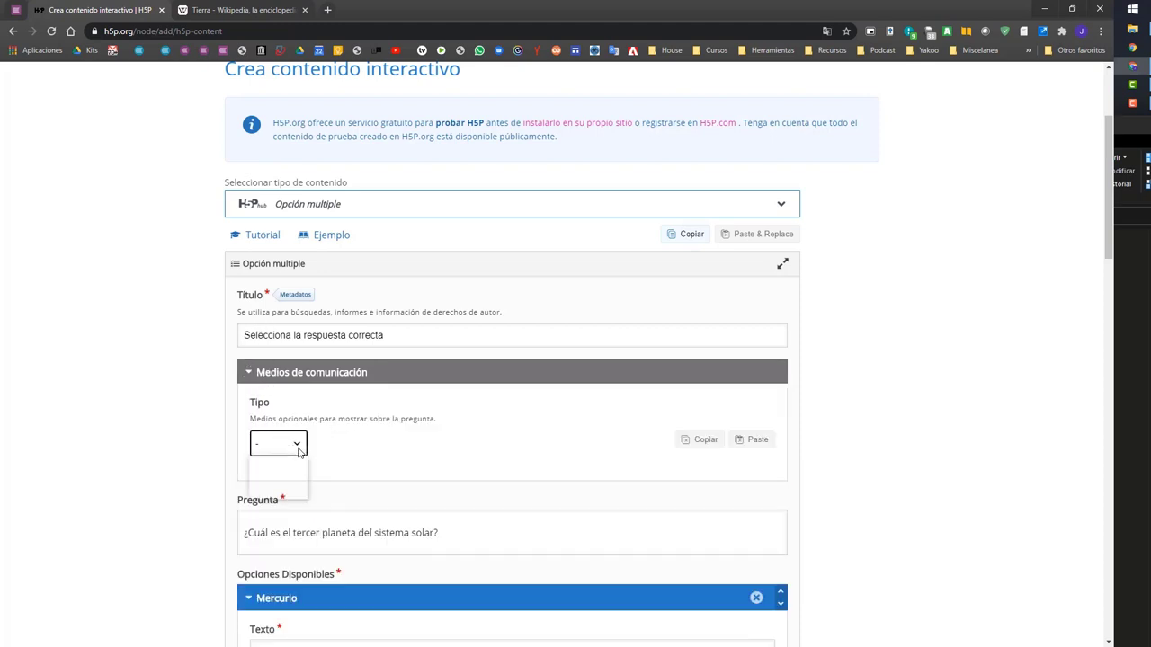
left_click(301, 475)
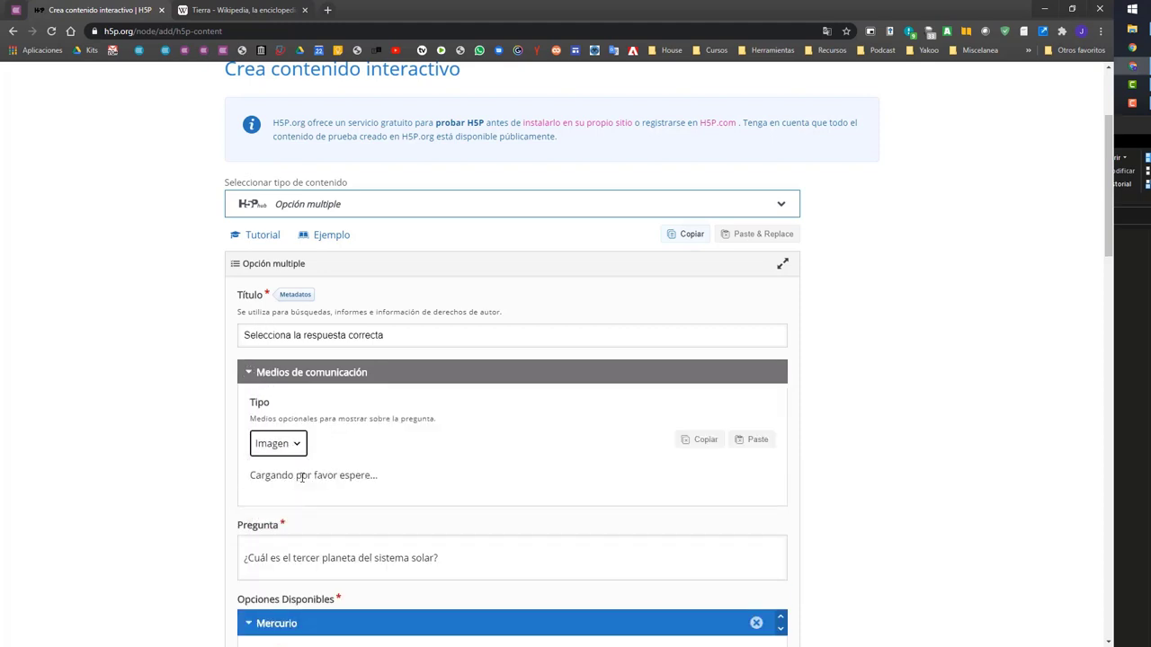
scroll(967, 392, "down", 2)
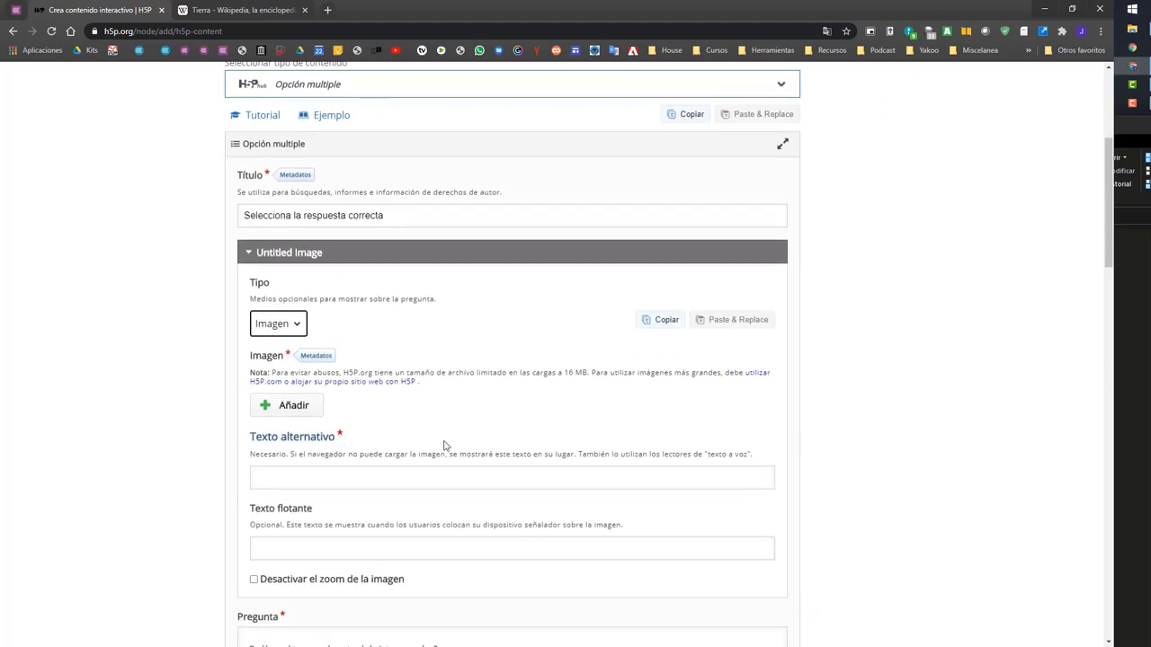
left_click(299, 415)
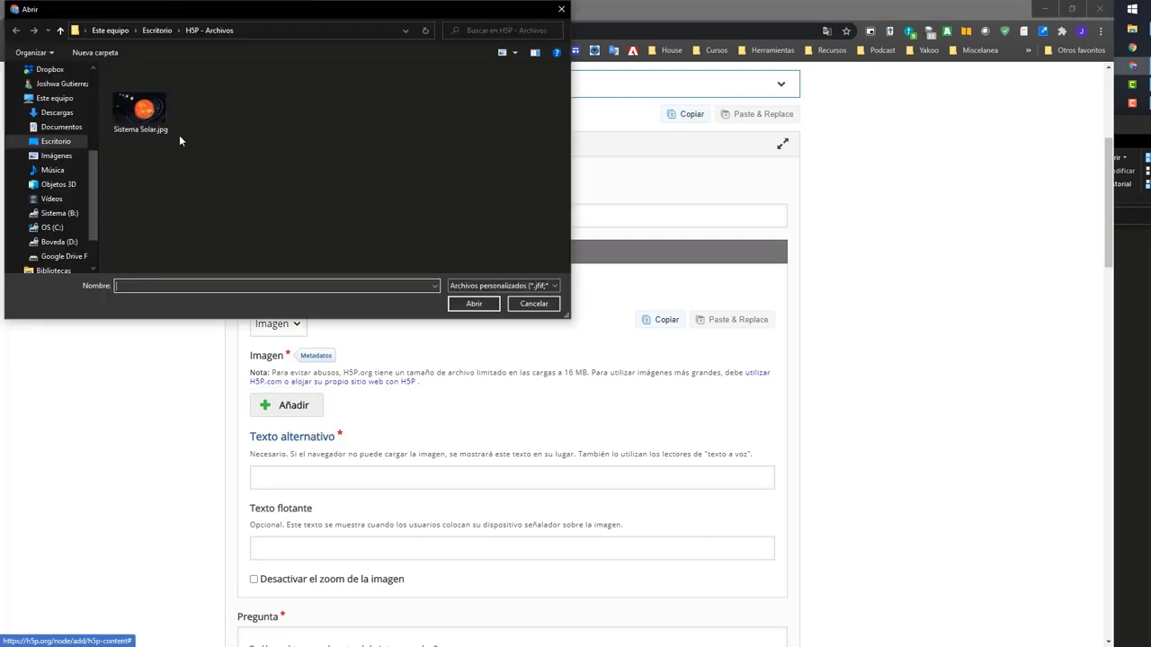
double_click(141, 110)
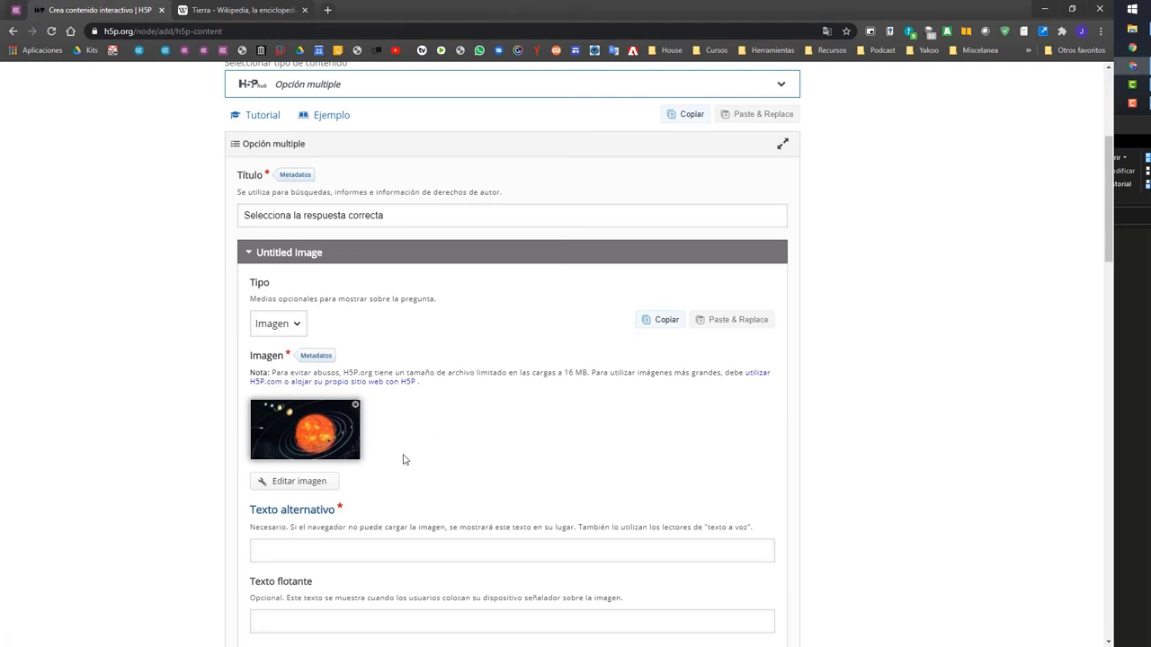
Step: Set the uploaded image's alternative text to "Sistema solar"
scroll(379, 420, "down", 2)
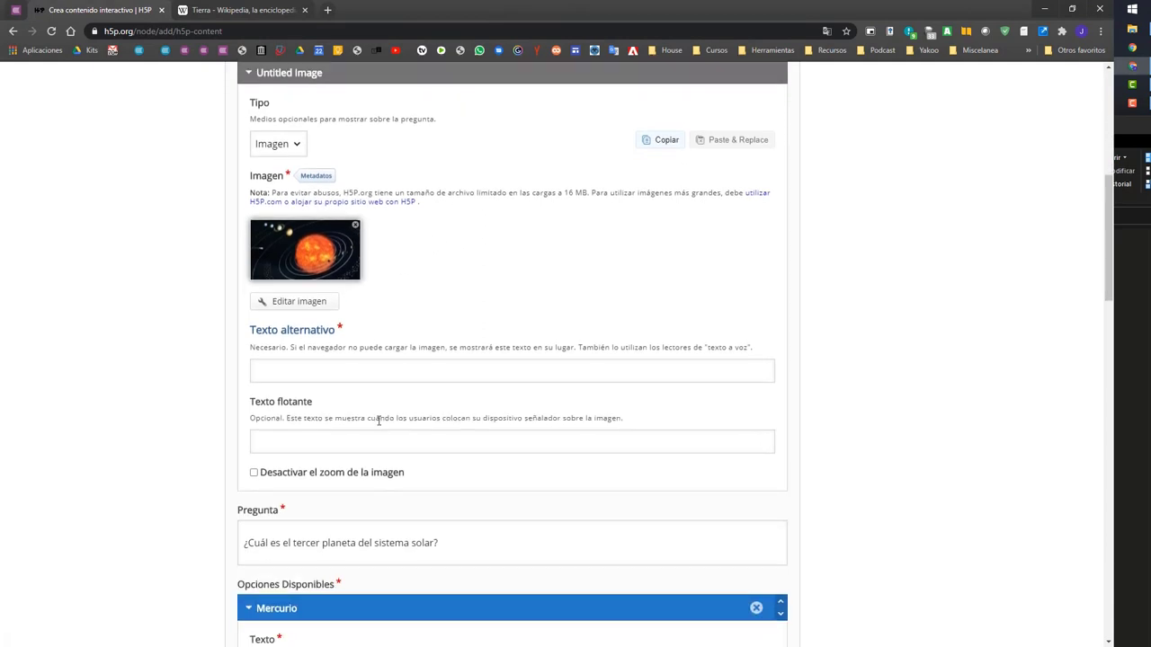
left_click(345, 369)
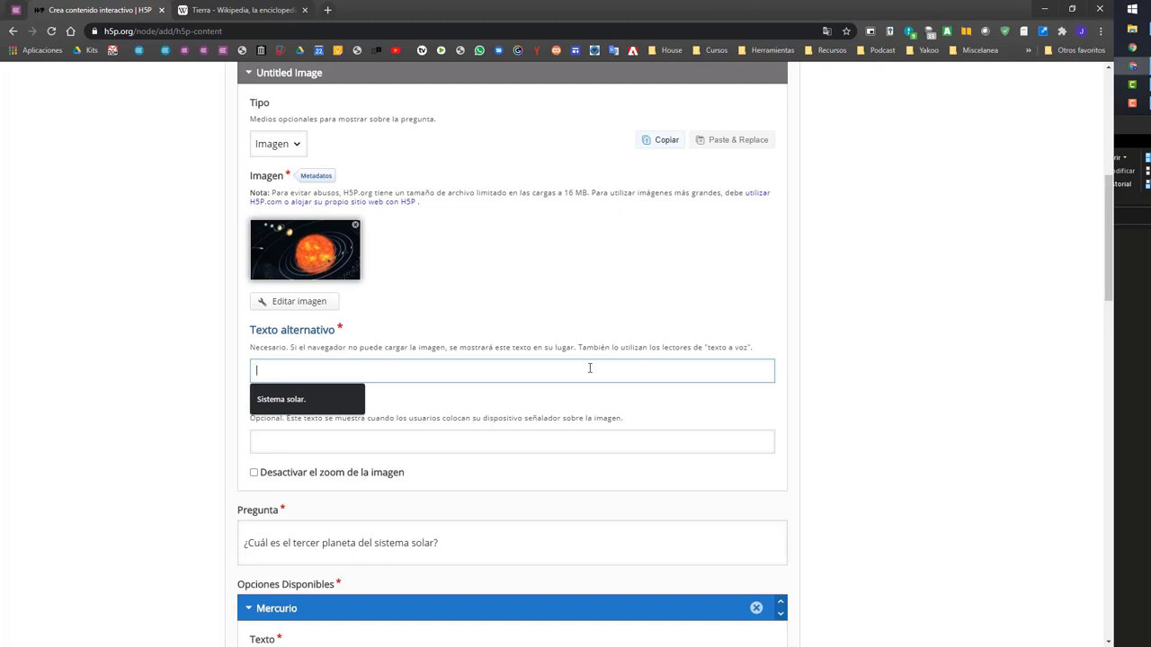
left_click(326, 399)
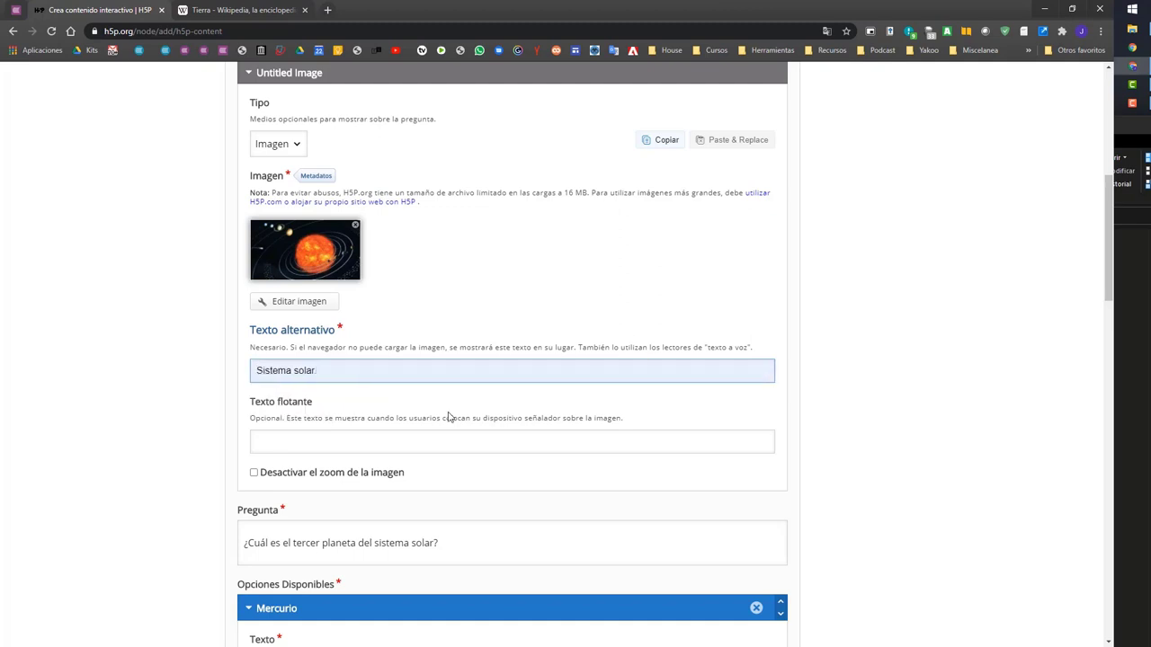
left_click(190, 406)
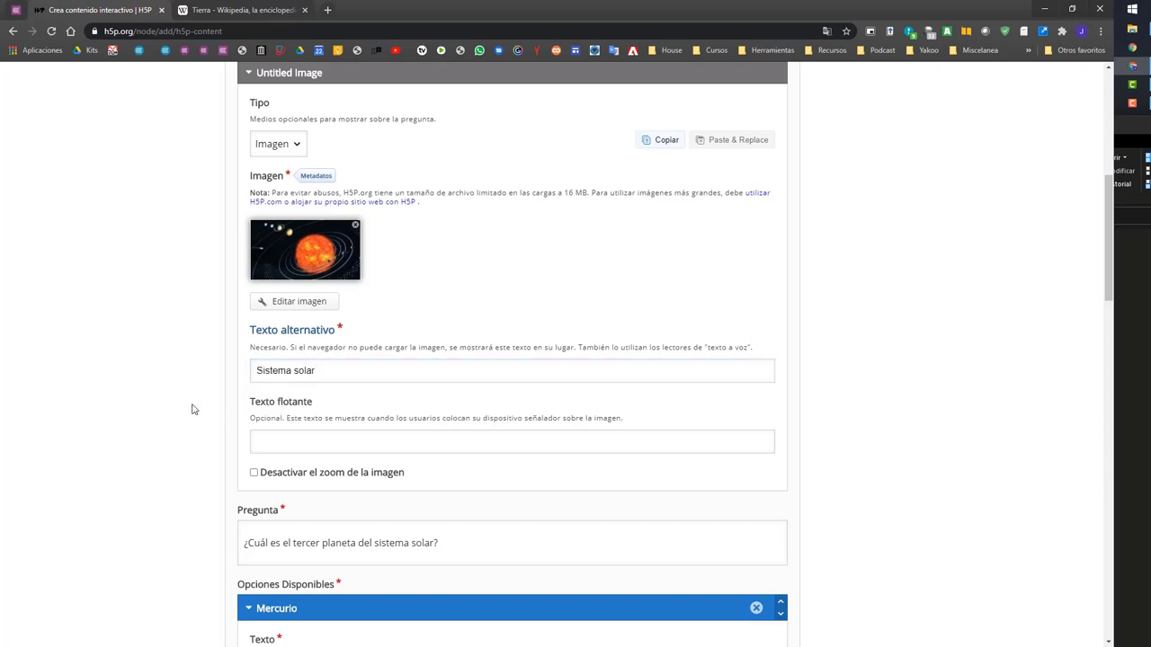
Step: Save the multiple-choice content with its default H5P display options
scroll(277, 432, "down", 3)
scroll(277, 431, "down", 12)
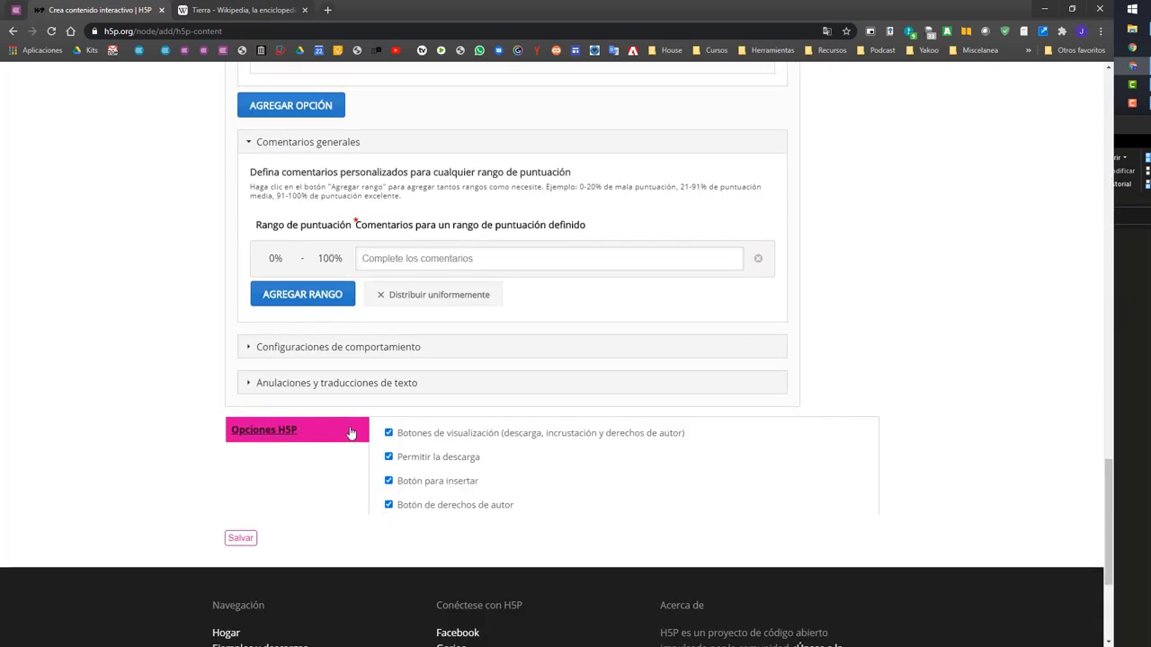
left_click(240, 539)
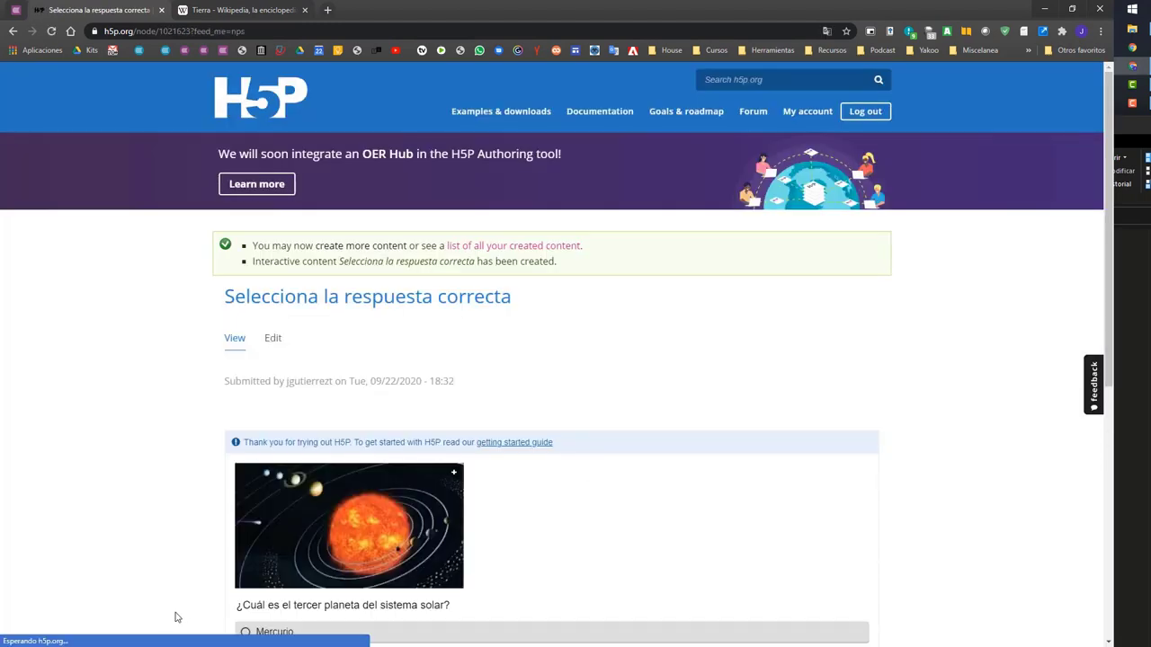
Step: Test the published question by choosing Tierra as the answer and checking it
scroll(183, 576, "down", 1)
scroll(183, 545, "down", 2)
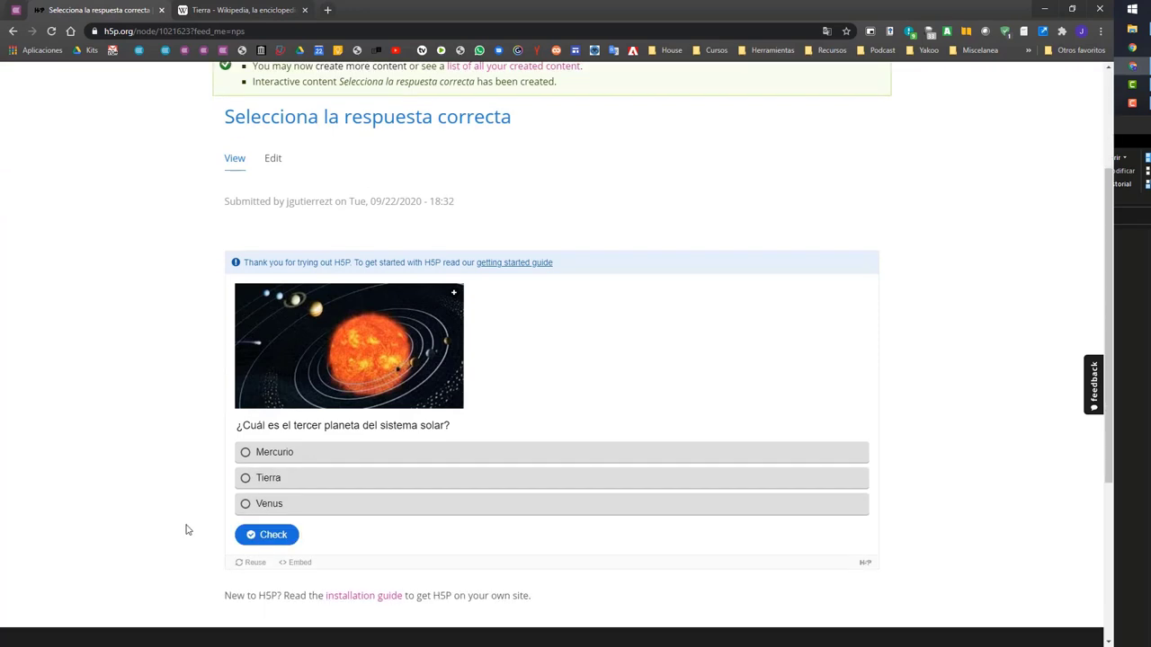
scroll(195, 512, "down", 1)
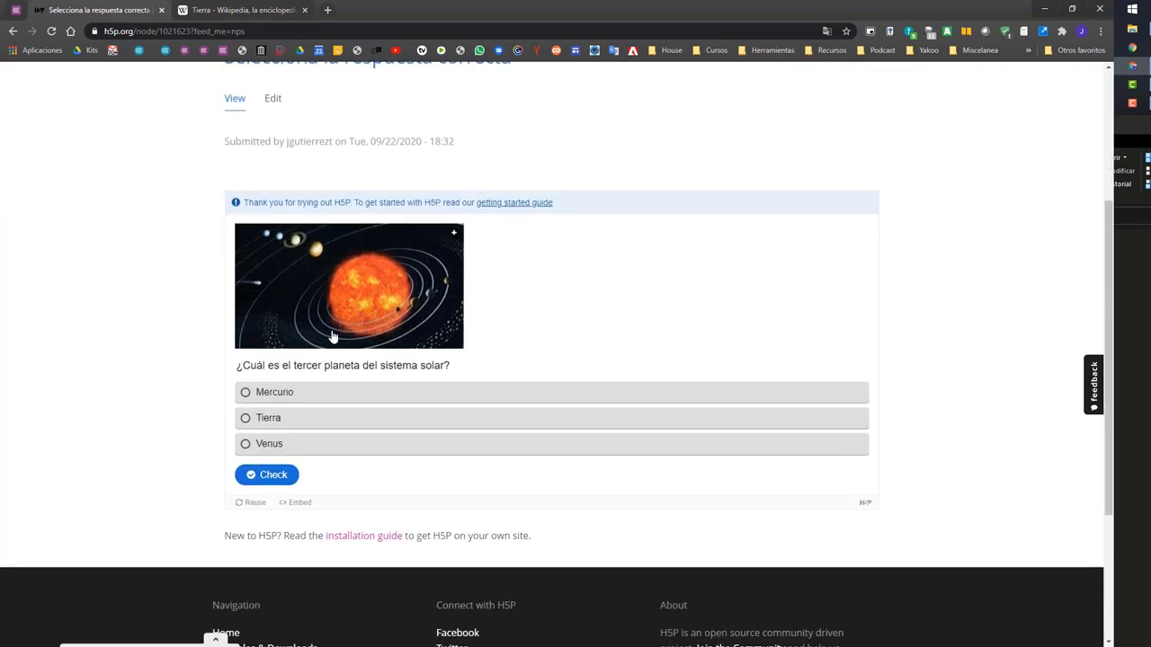
left_click(246, 418)
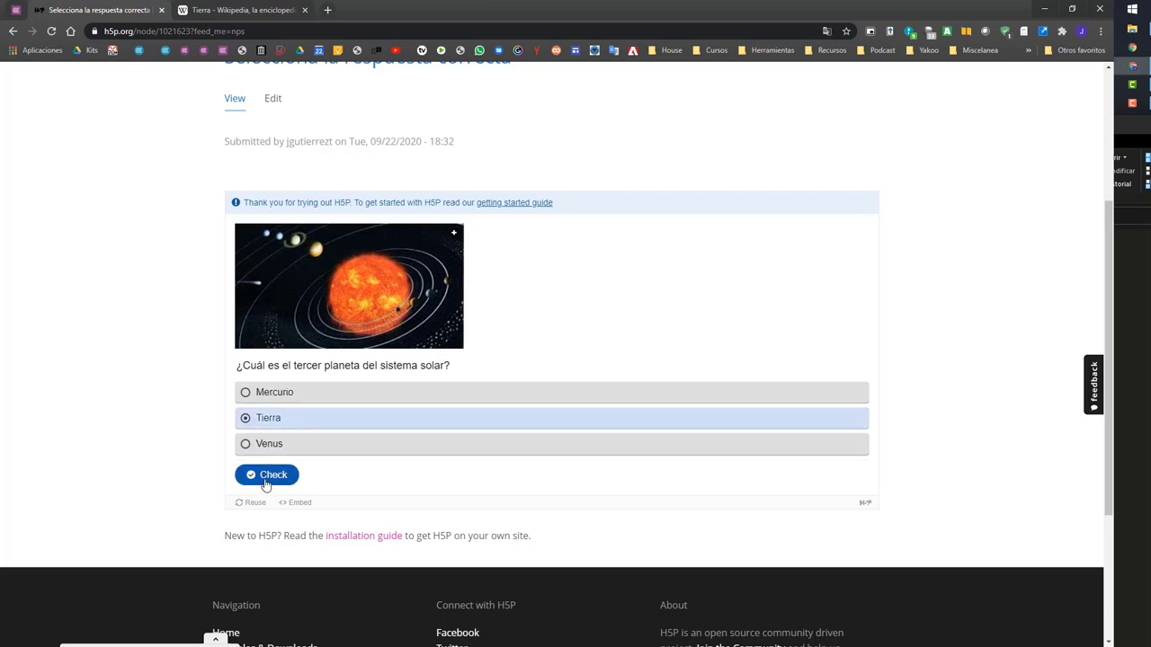
left_click(269, 479)
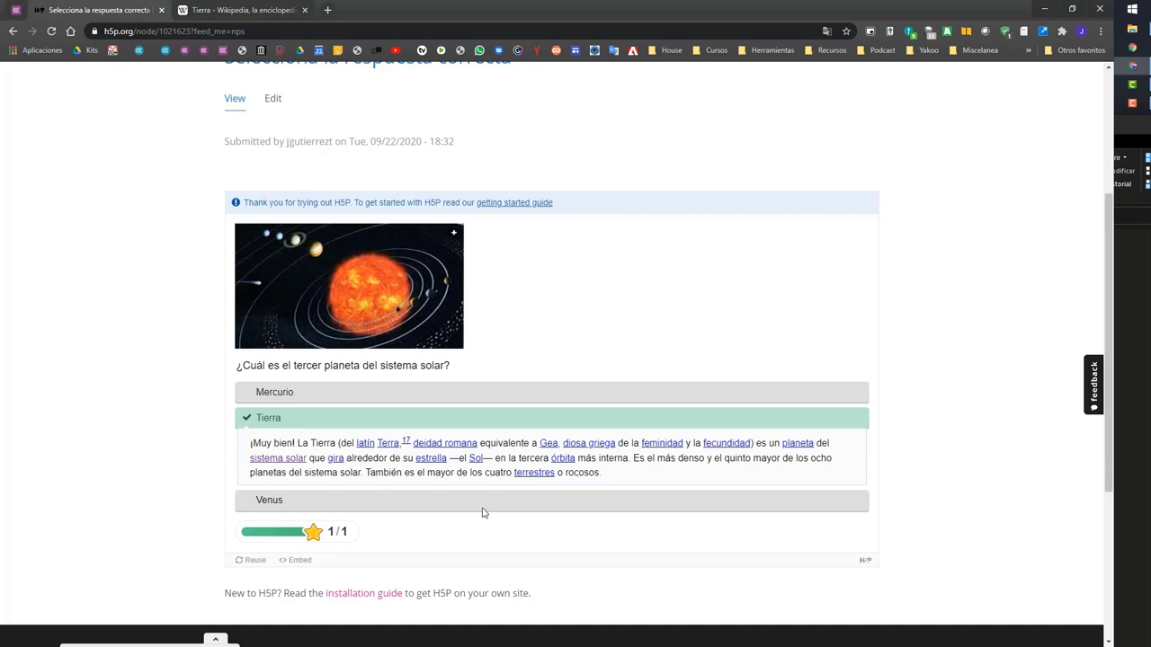
Step: View the embed code of the published question, highlight it and close the embed window
scroll(493, 504, "down", 2)
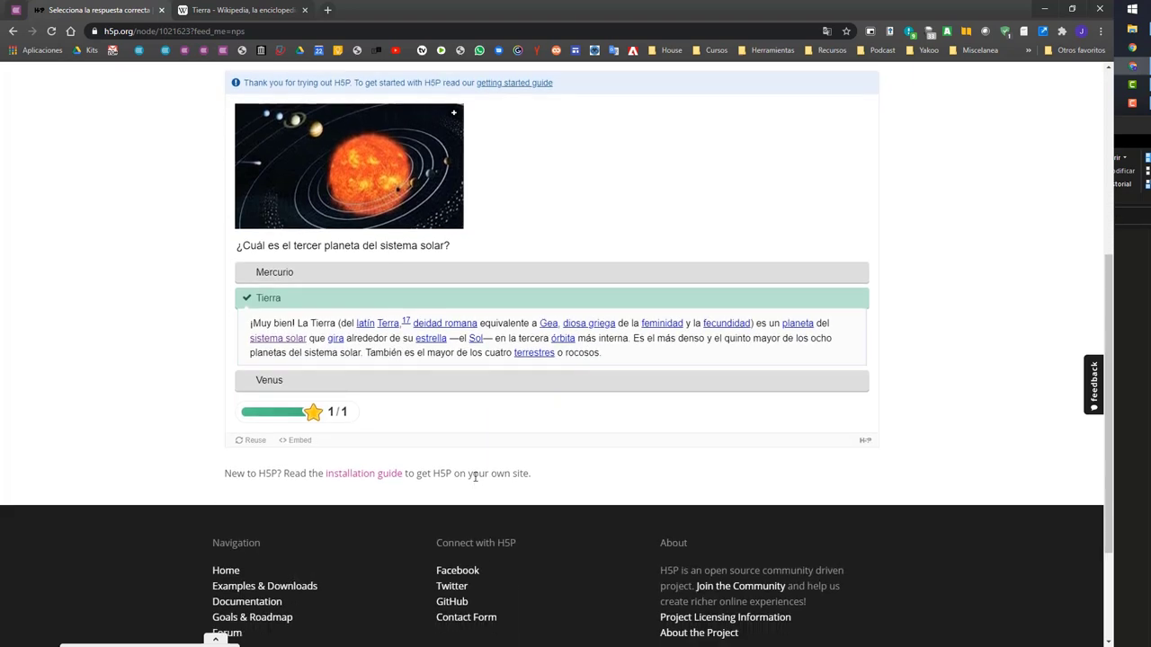
left_click(302, 444)
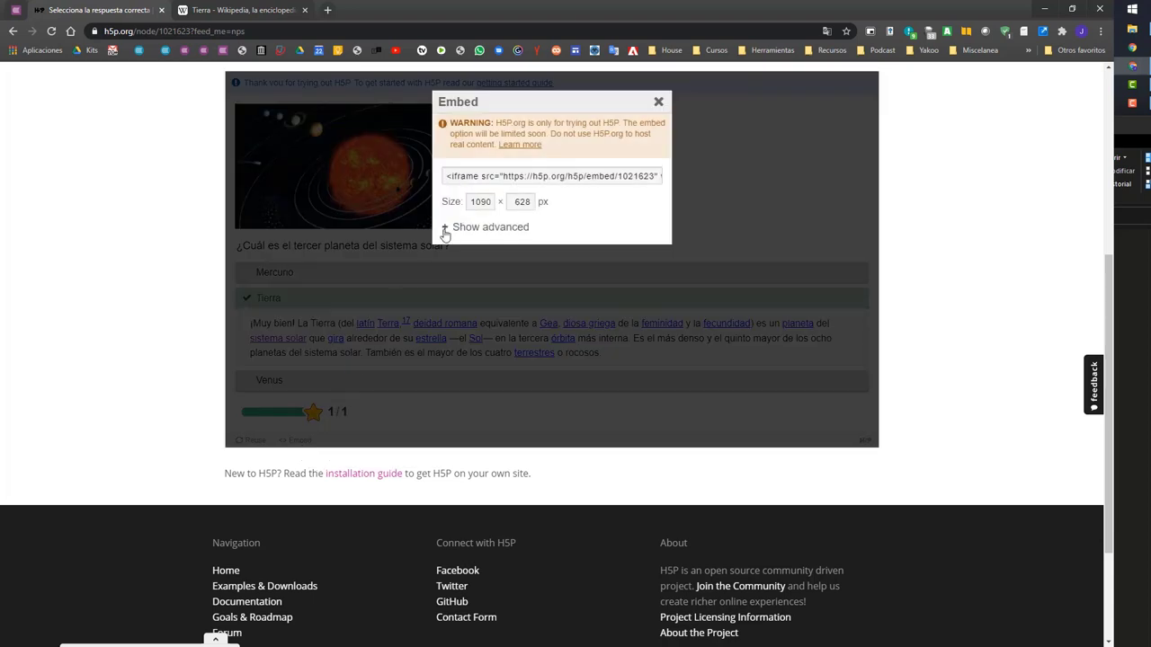
left_click_drag(449, 176, 540, 176)
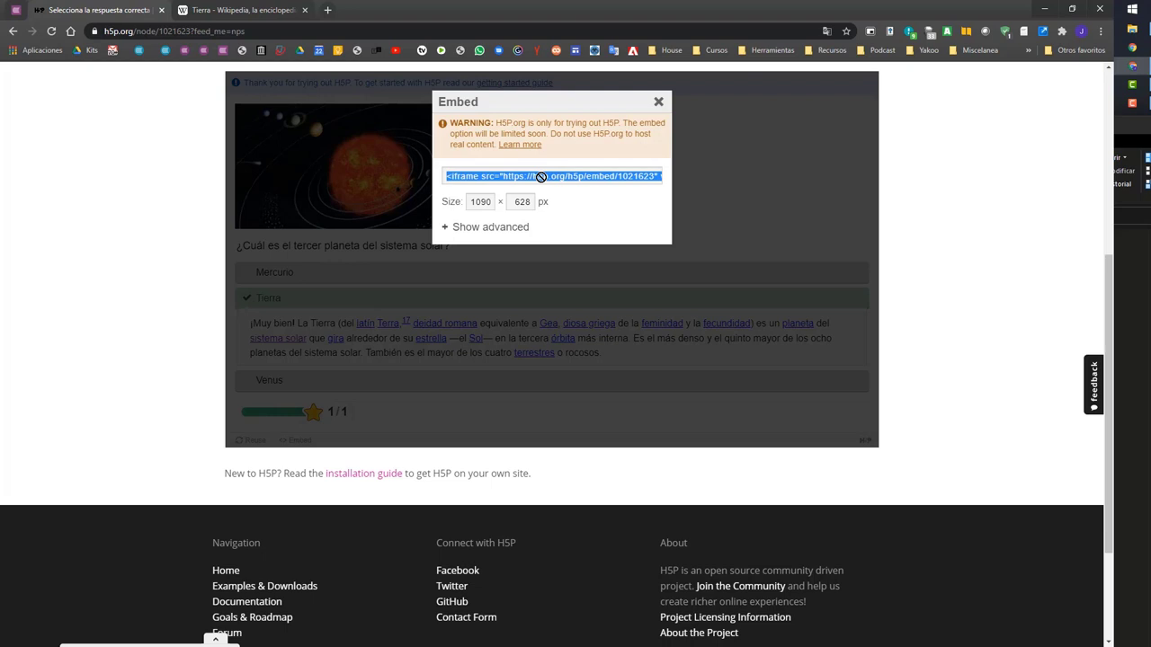
left_click_drag(540, 176, 544, 177)
left_click(661, 106)
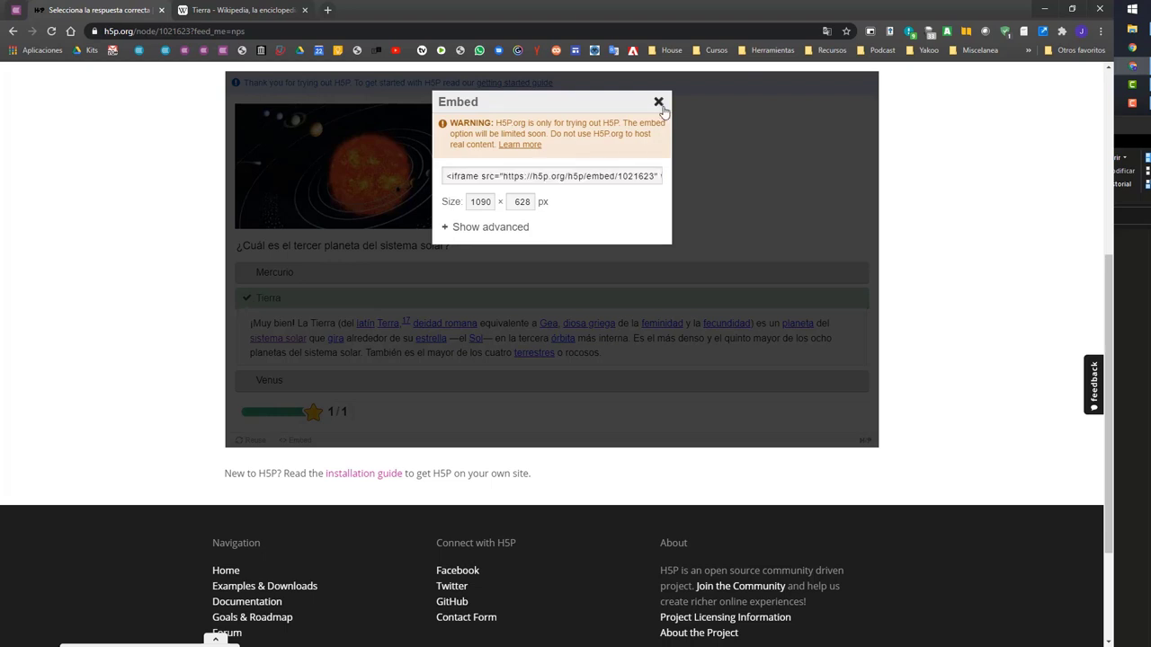
Step: Start creating new interactive content from the full list of the account's contents
scroll(463, 363, "up", 5)
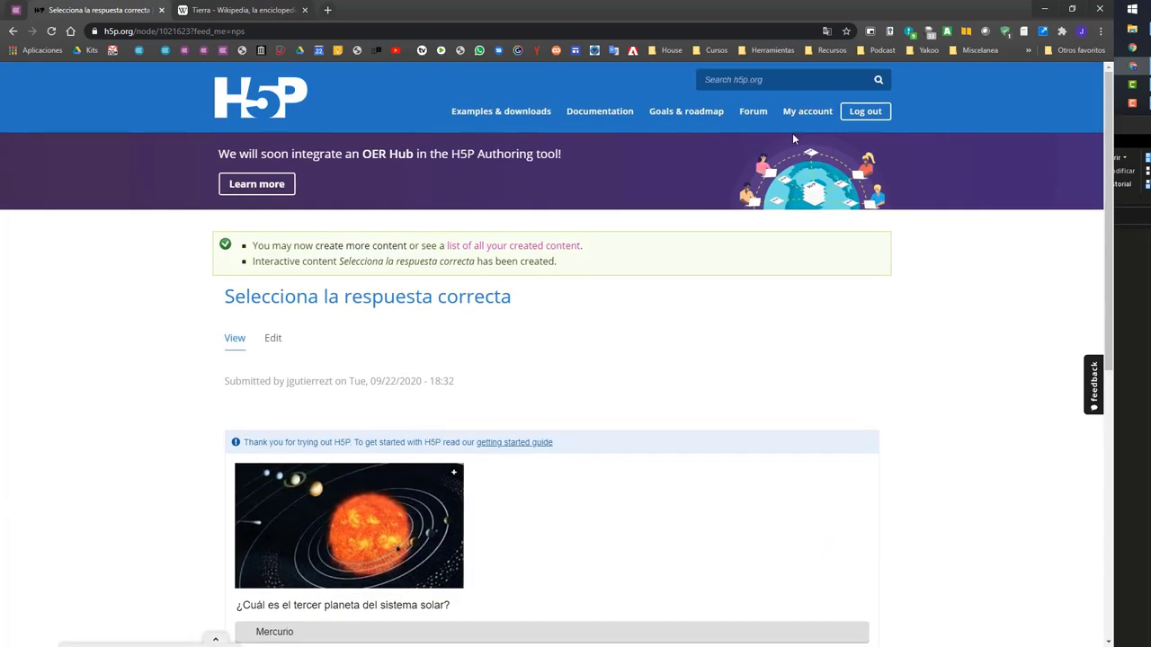
left_click(807, 112)
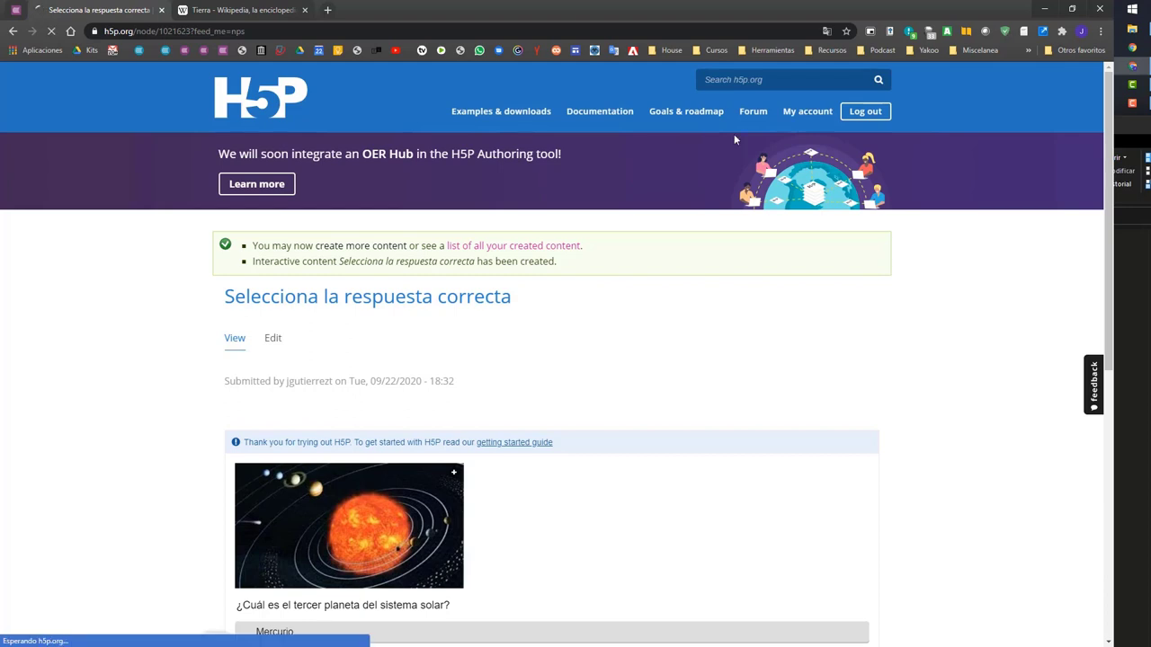
scroll(429, 424, "down", 1)
scroll(429, 424, "down", 2)
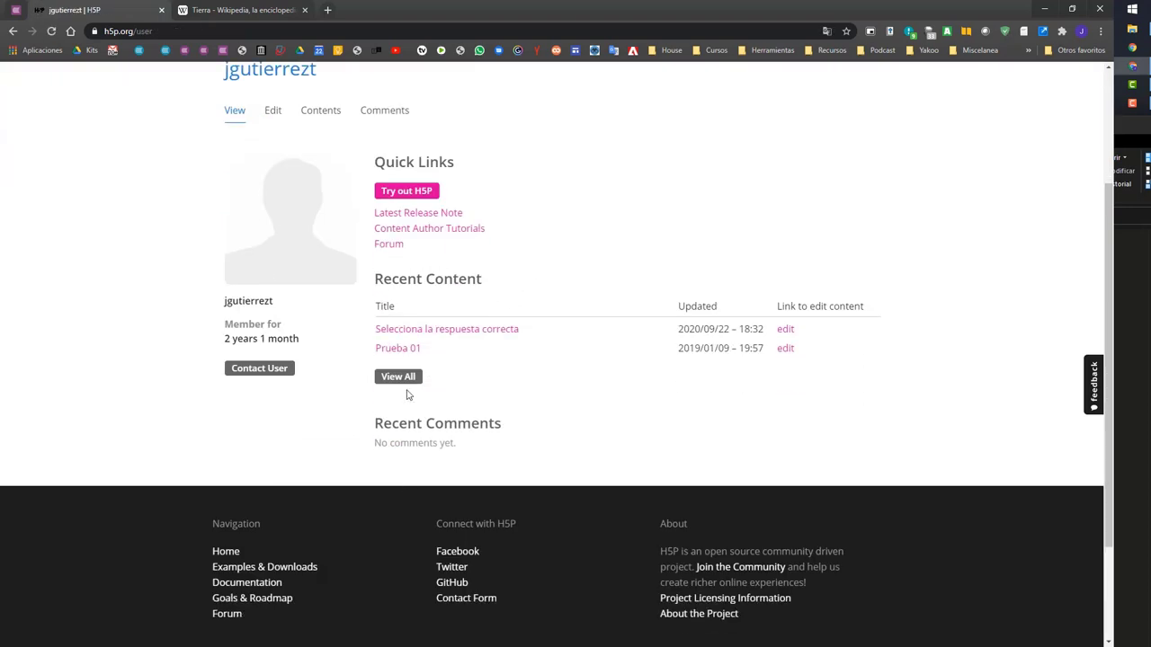
left_click(404, 376)
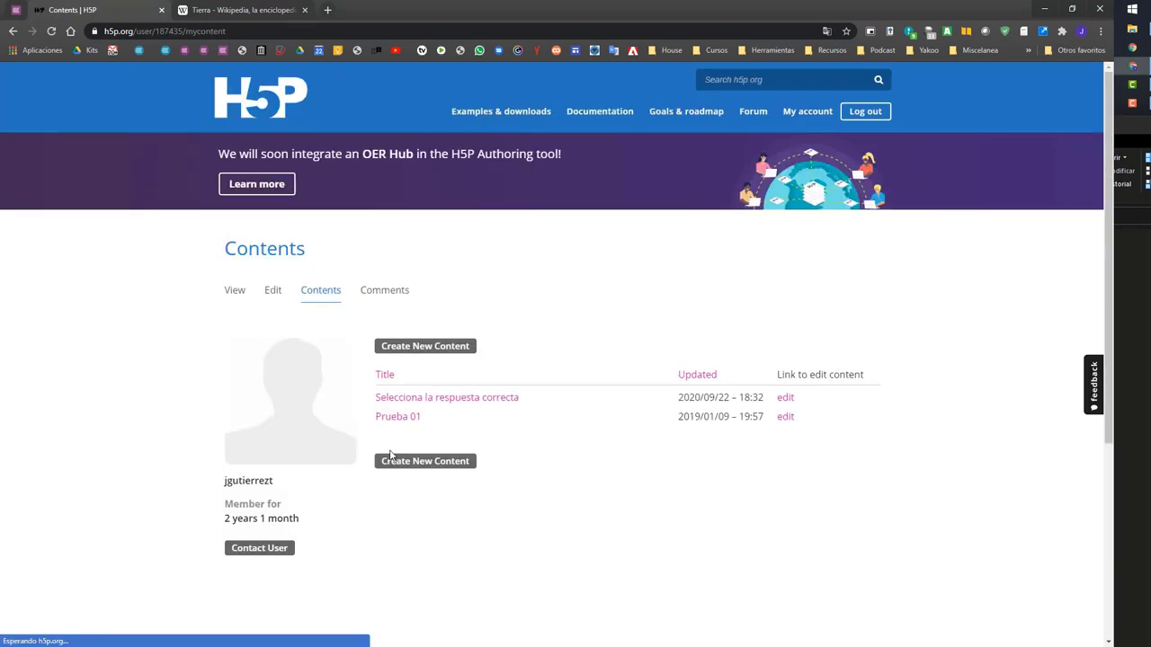
left_click(428, 344)
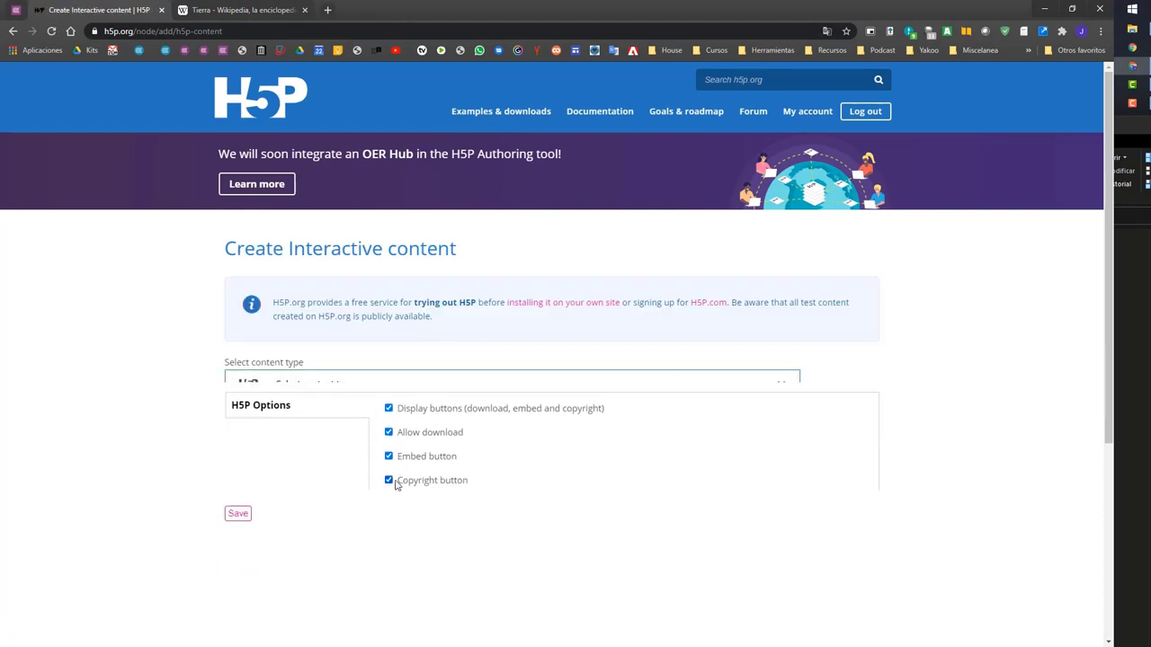
Step: Preview the example screenshots of the True/False Question and use it as the content type
scroll(395, 474, "down", 1)
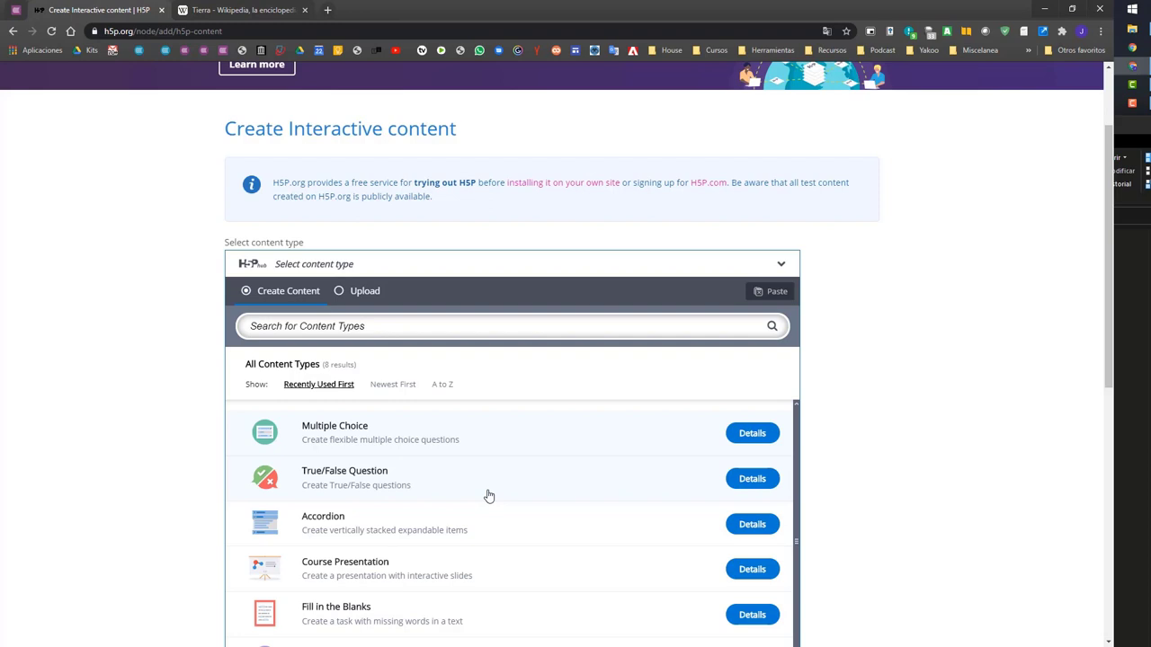
left_click(752, 483)
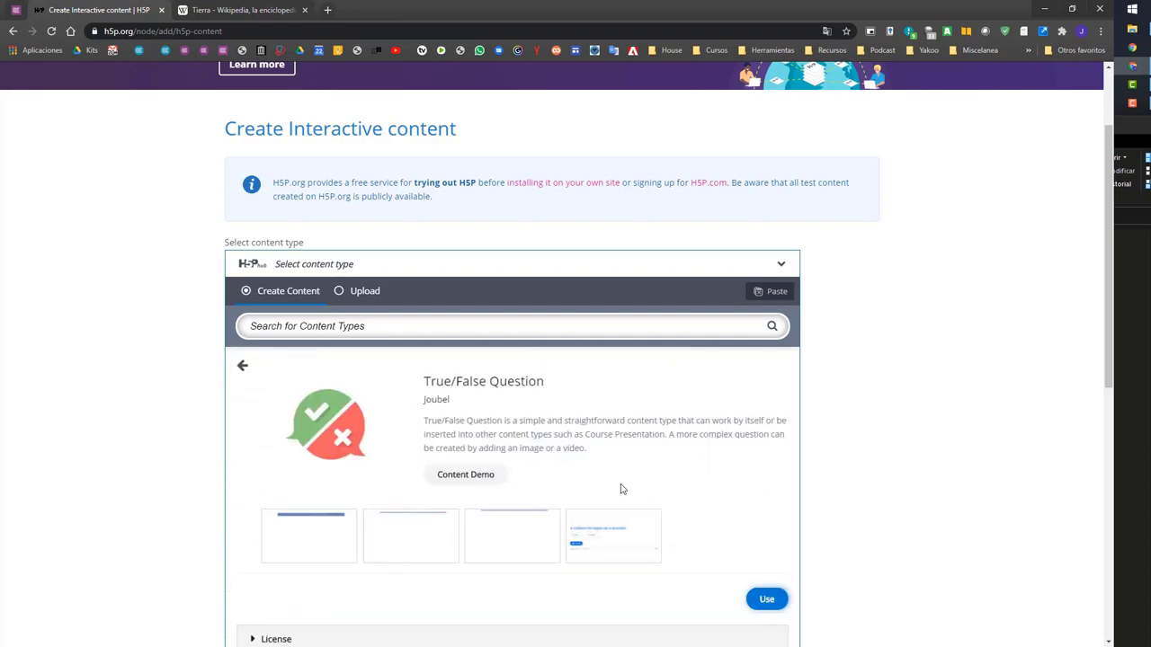
scroll(396, 432, "down", 1)
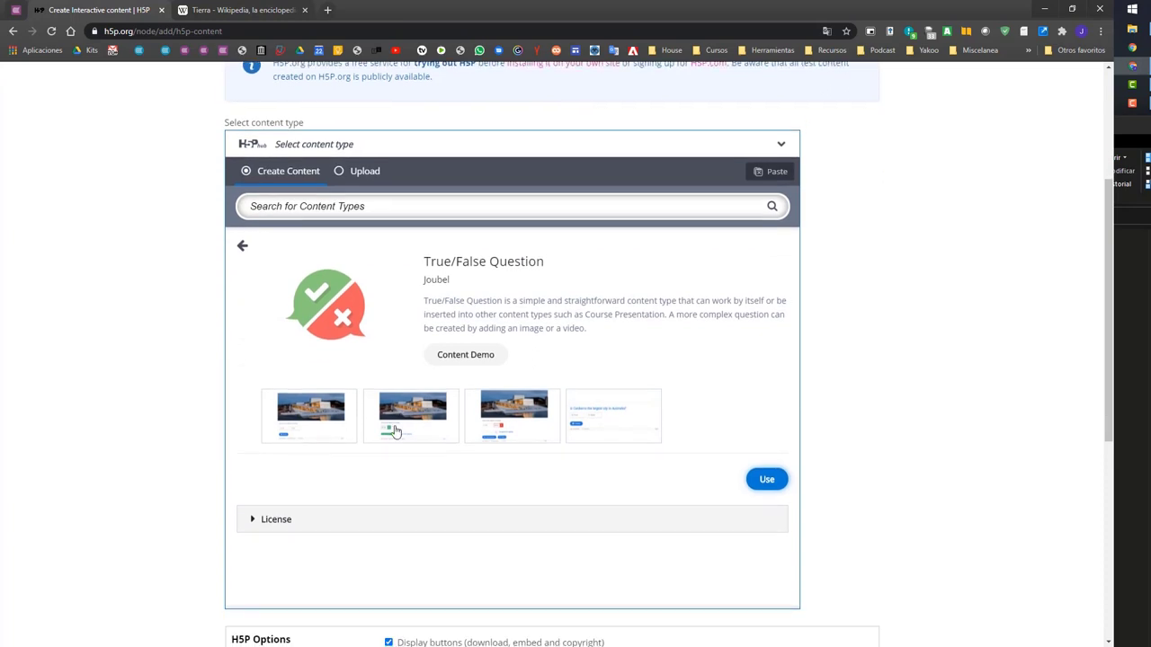
left_click(294, 424)
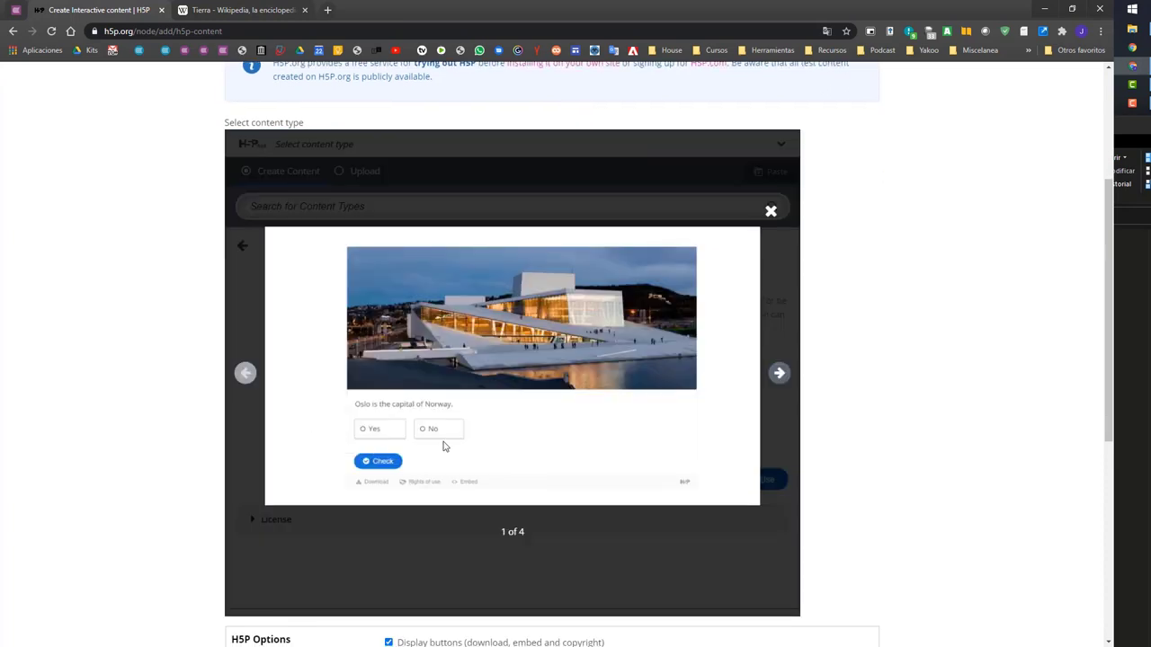
left_click(779, 374)
left_click(779, 374)
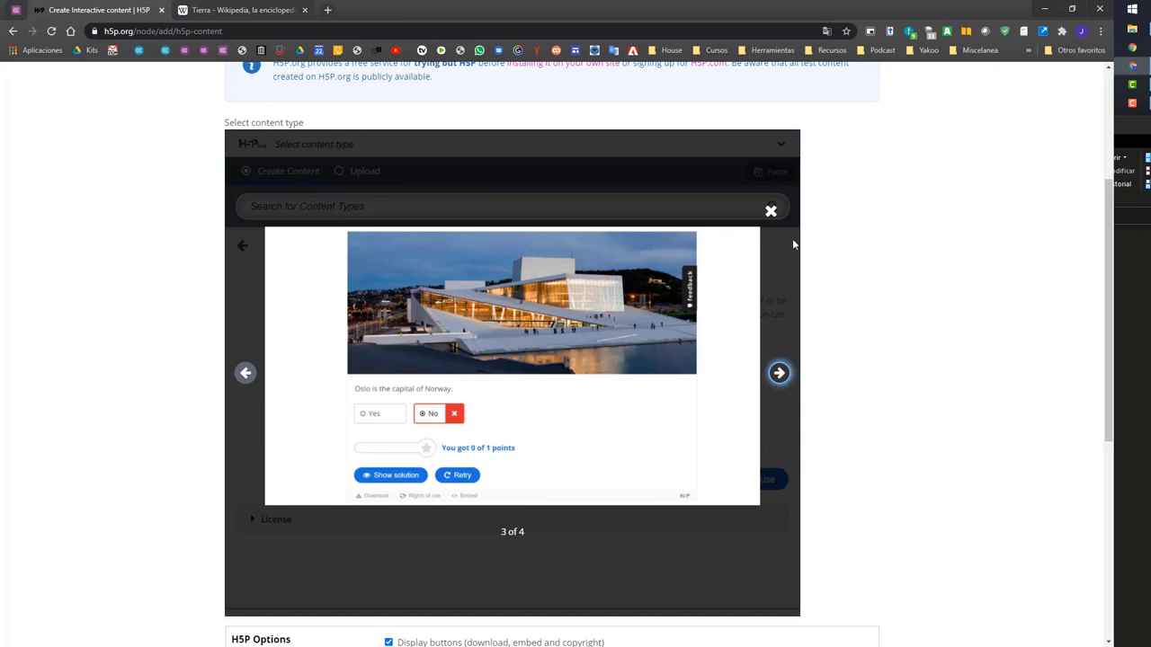
left_click(770, 212)
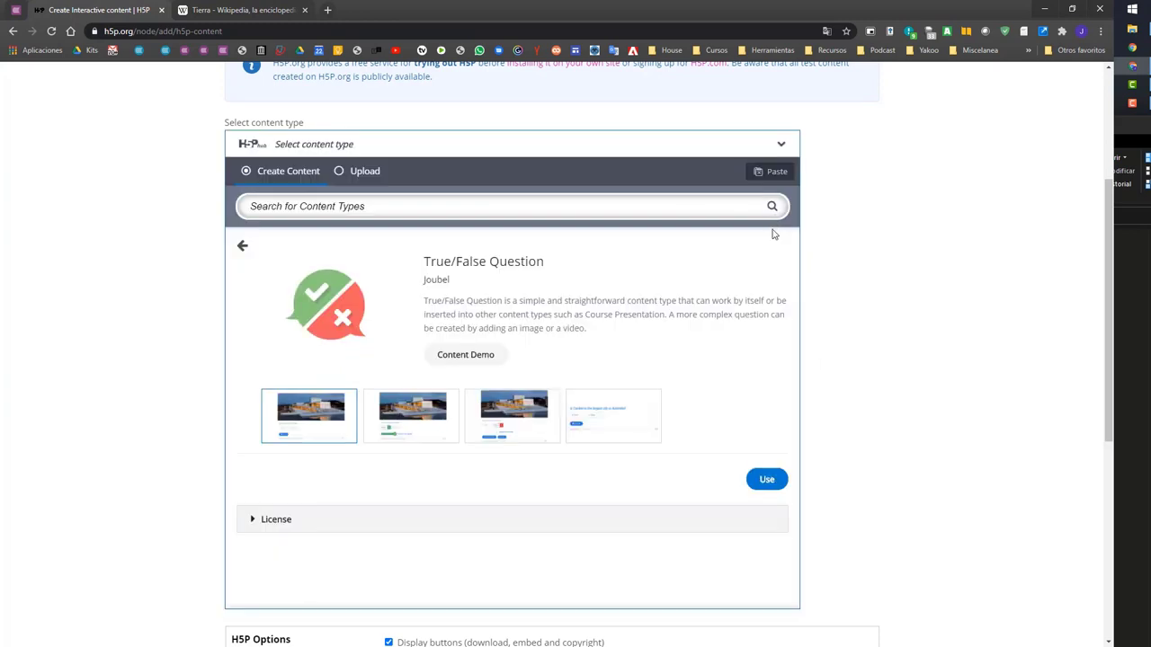
left_click(766, 485)
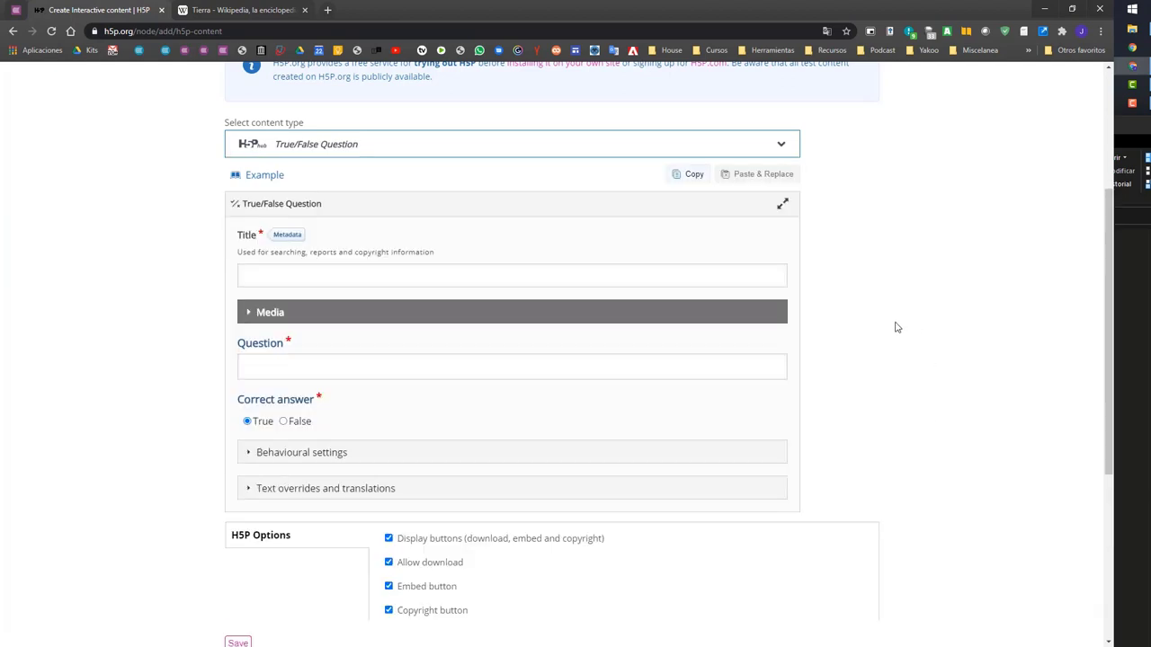
Step: Title the content "Selecciona V/F" and enter the question "La tierra es el tercer planeta del sistema solar."
scroll(897, 328, "up", 2)
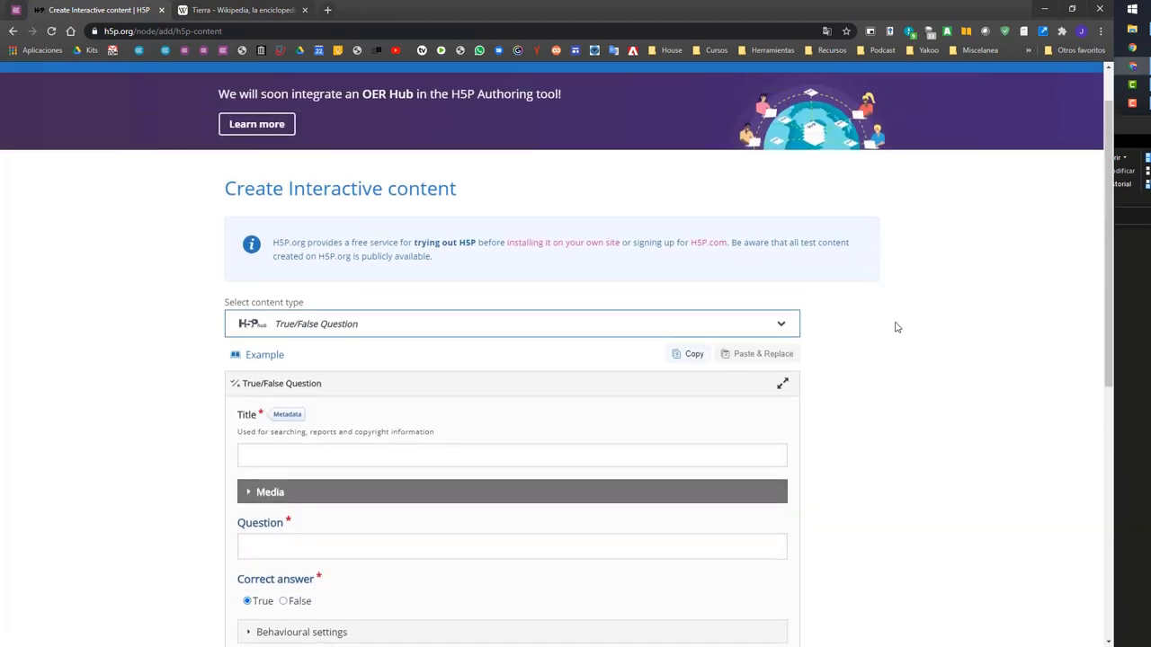
left_click(287, 456)
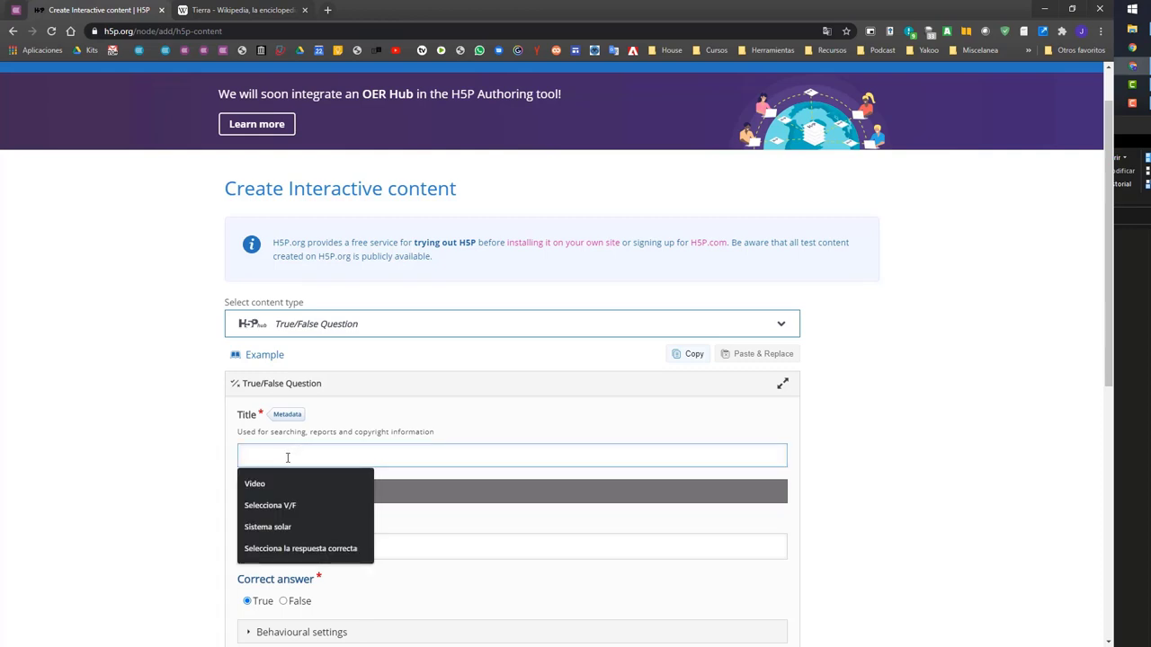
left_click(310, 509)
scroll(288, 444, "down", 2)
left_click(288, 445)
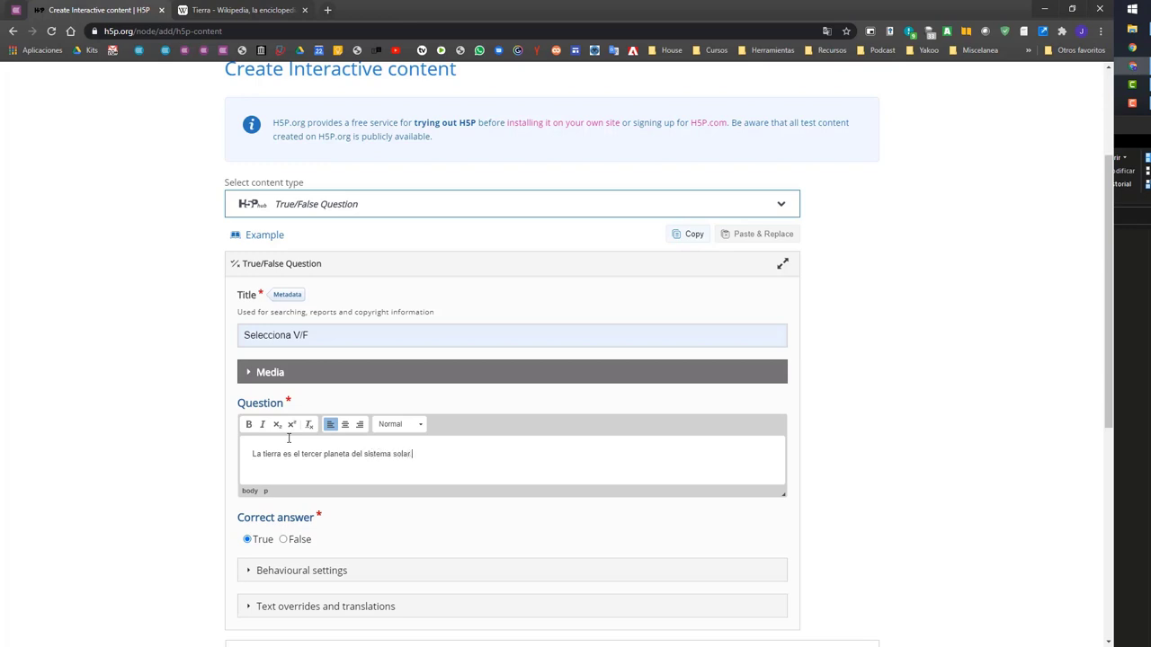
Step: Expand the question's behavioural settings, translate the page into Spanish and review the available options
scroll(229, 388, "down", 2)
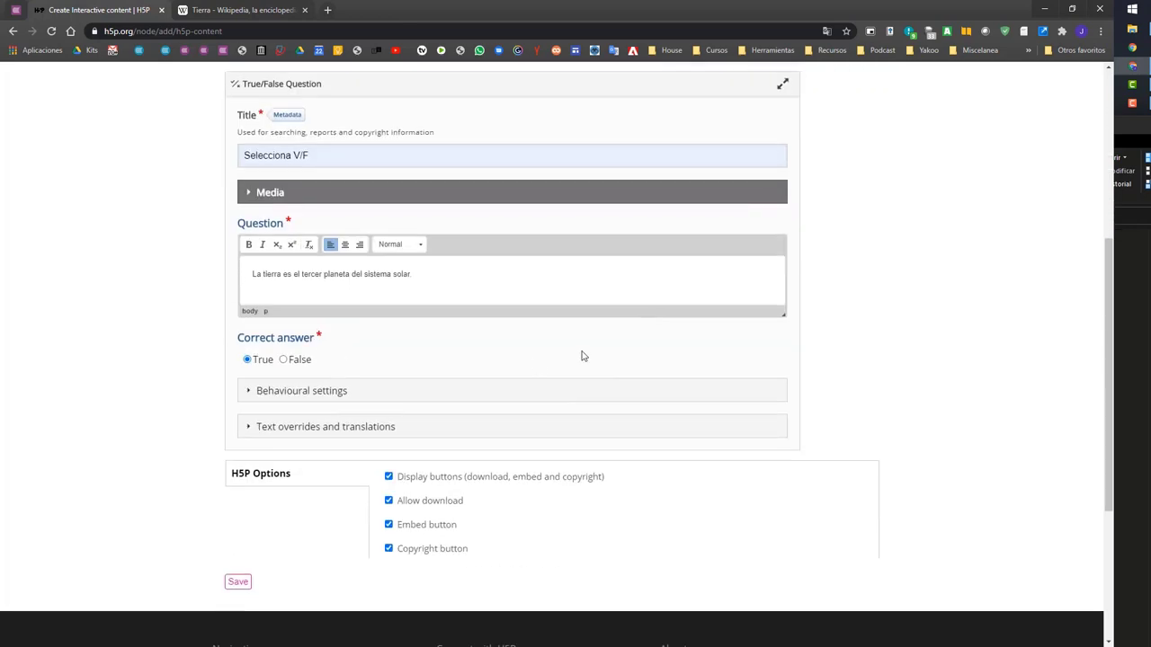
left_click(248, 391)
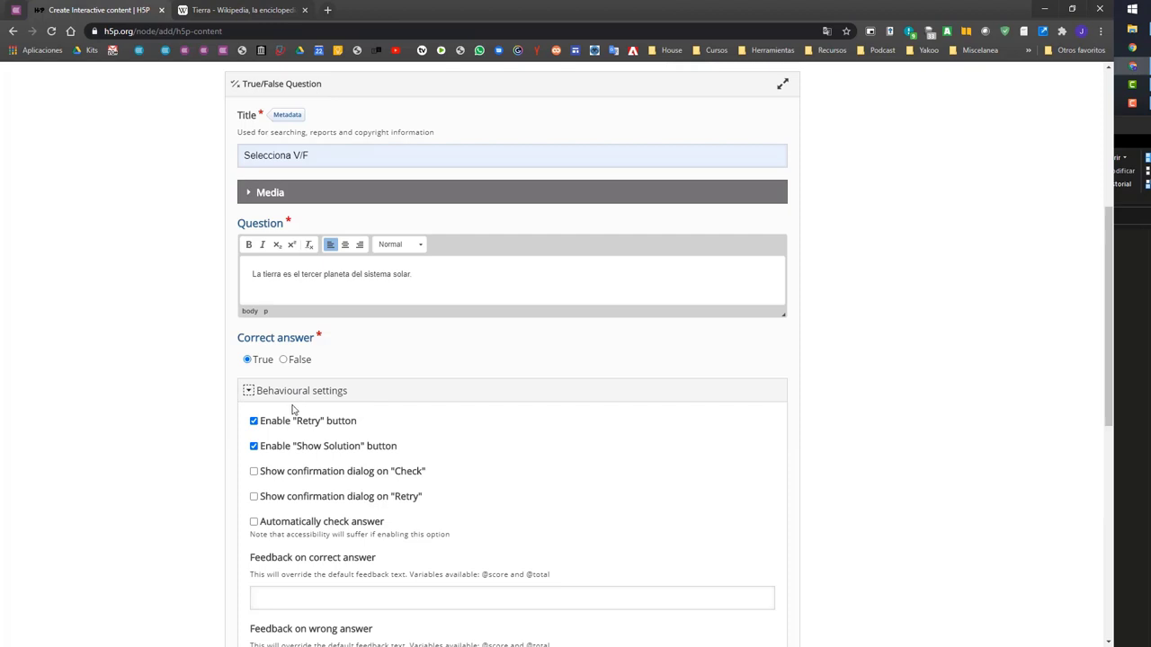
right_click(898, 330)
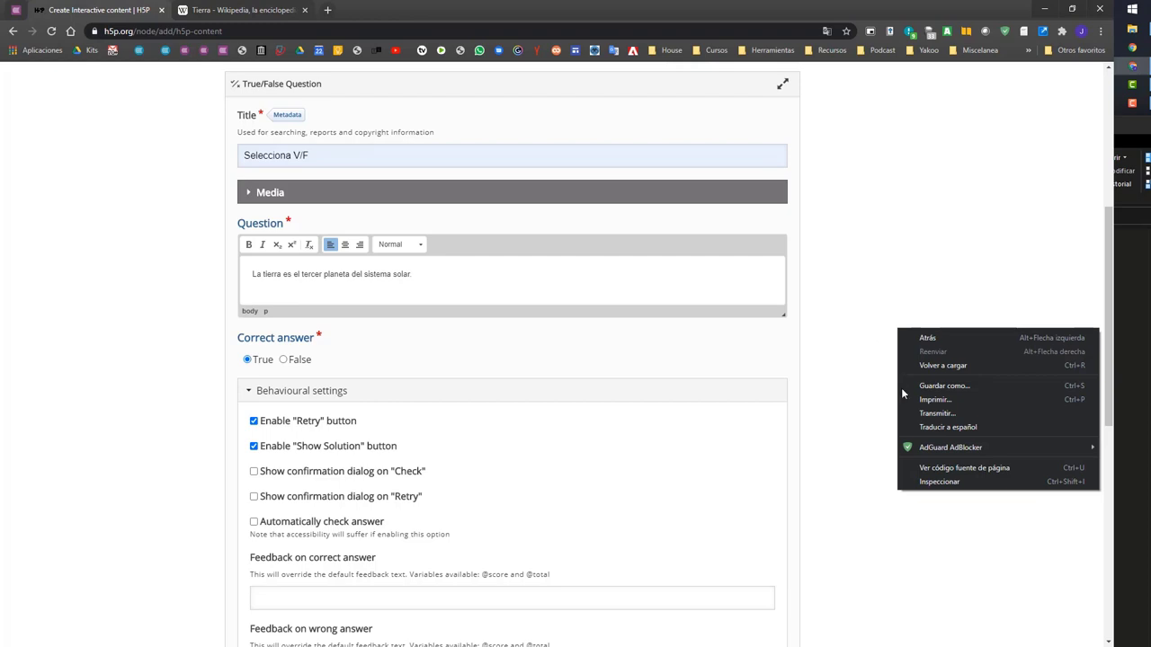
left_click(922, 426)
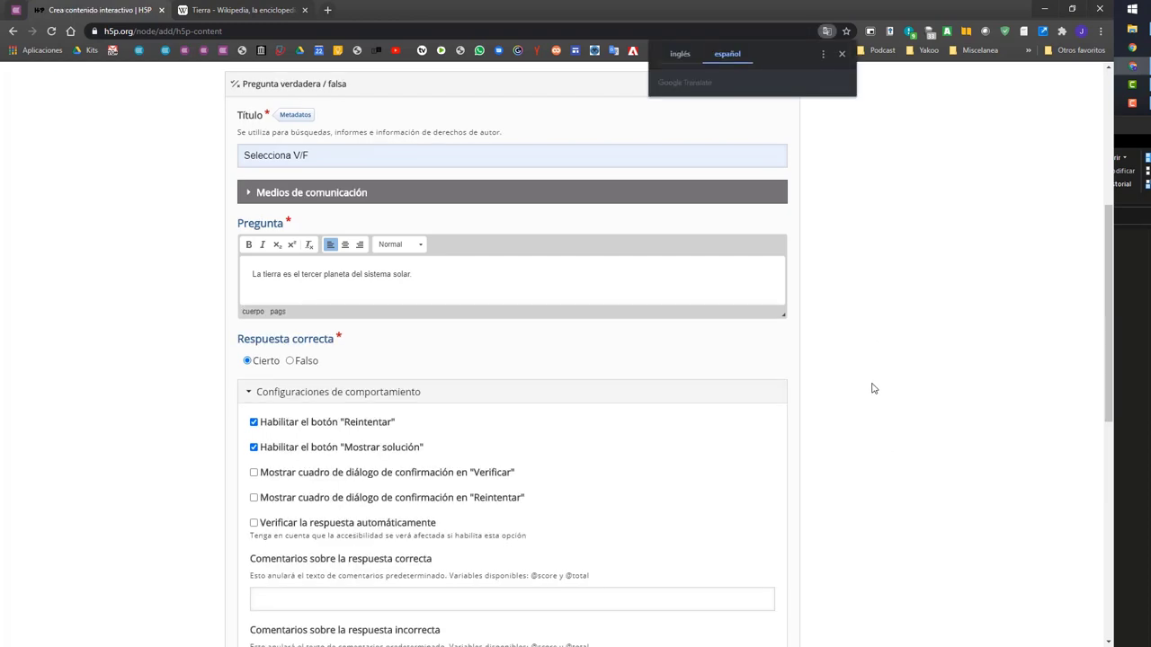
scroll(854, 328, "down", 2)
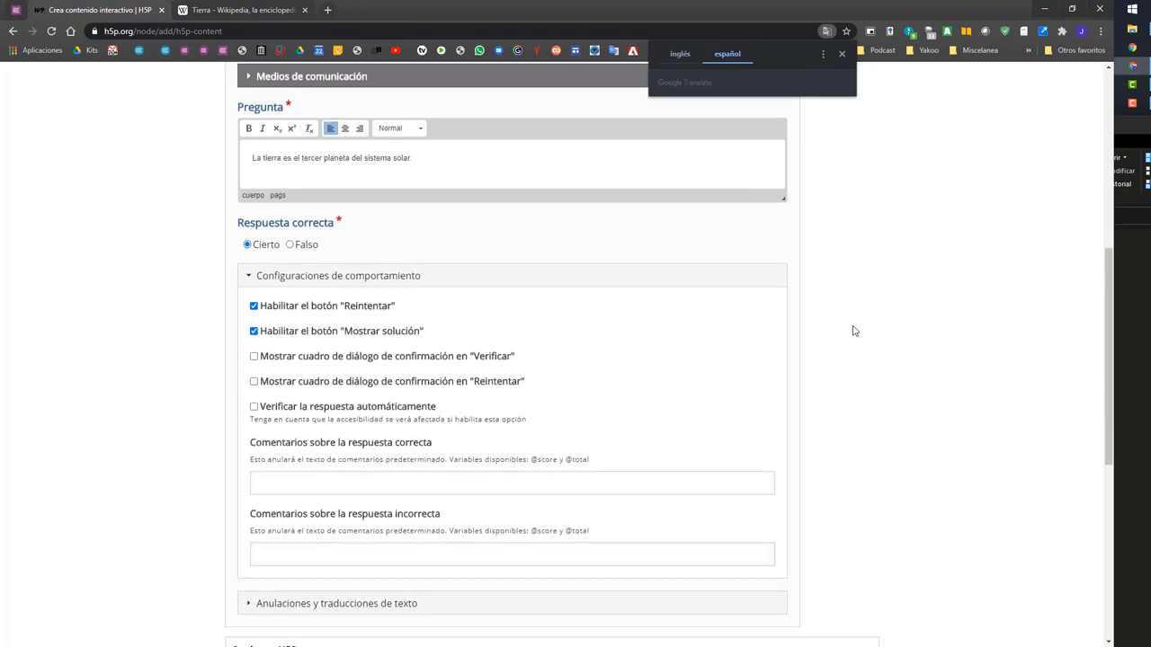
scroll(805, 368, "down", 1)
scroll(803, 371, "down", 2)
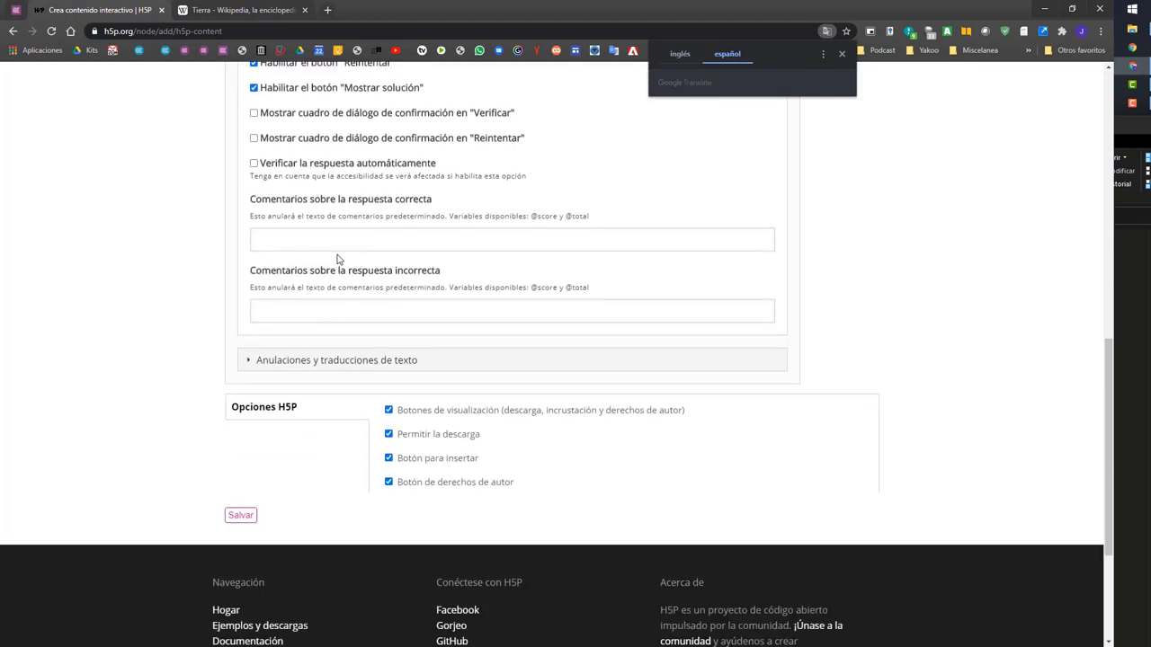
Step: Set the correct-answer feedback to "¡Muy bien!" followed by the introductory paragraph of Wikipedia's Tierra article
scroll(333, 265, "up", 1)
key("ctrl+Tab")
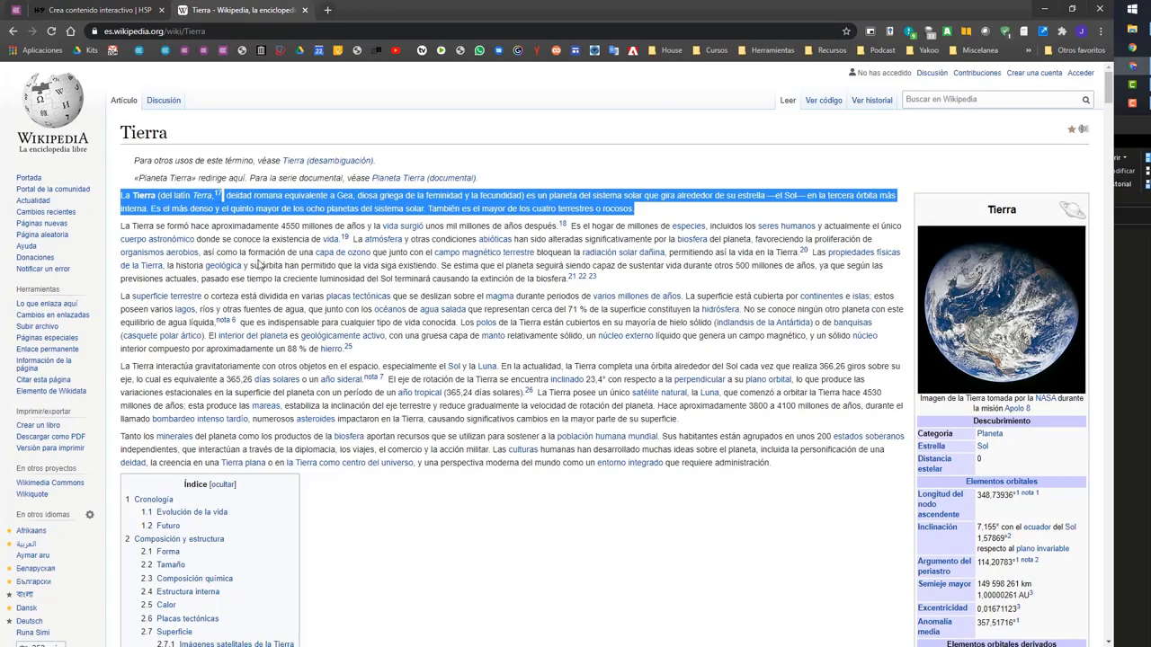
left_click(99, 10)
left_click(236, 9)
left_click(135, 10)
left_click(341, 360)
type("La Tierra (del latín Terra,17 deidad romana equivalente a Gea, diosa griega de la feminidad y la fecundidad) es un planeta del sistema solar que gira alrededor de su estrella —el Sol— en la tercera órbita más interna. Es el más denso y el quinto mayor de los ocho planetas del sistema solar. También es el mayor de los cuatro terrestres o rocosos.")
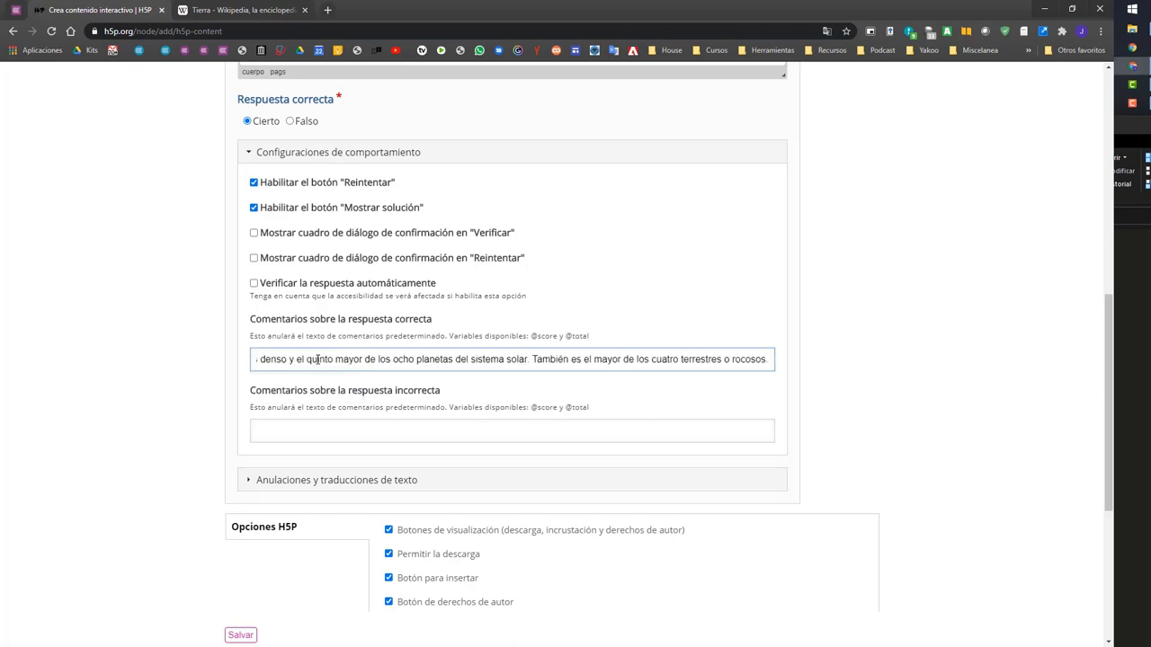
key("Home")
type("¡Muy bie")
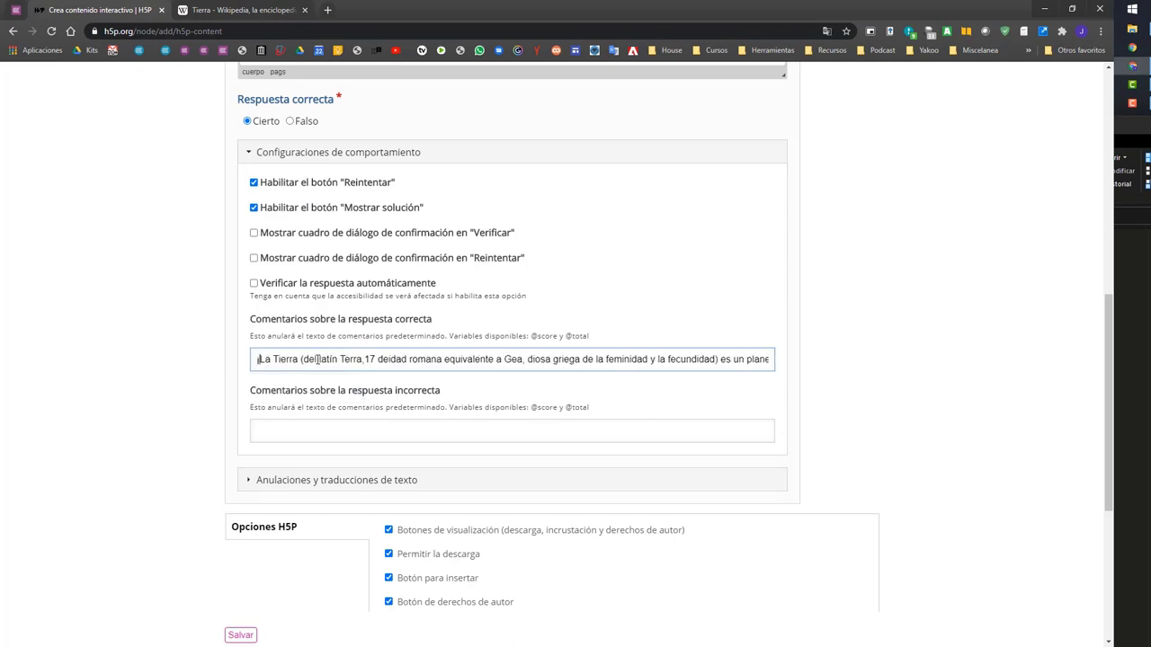
type("n!")
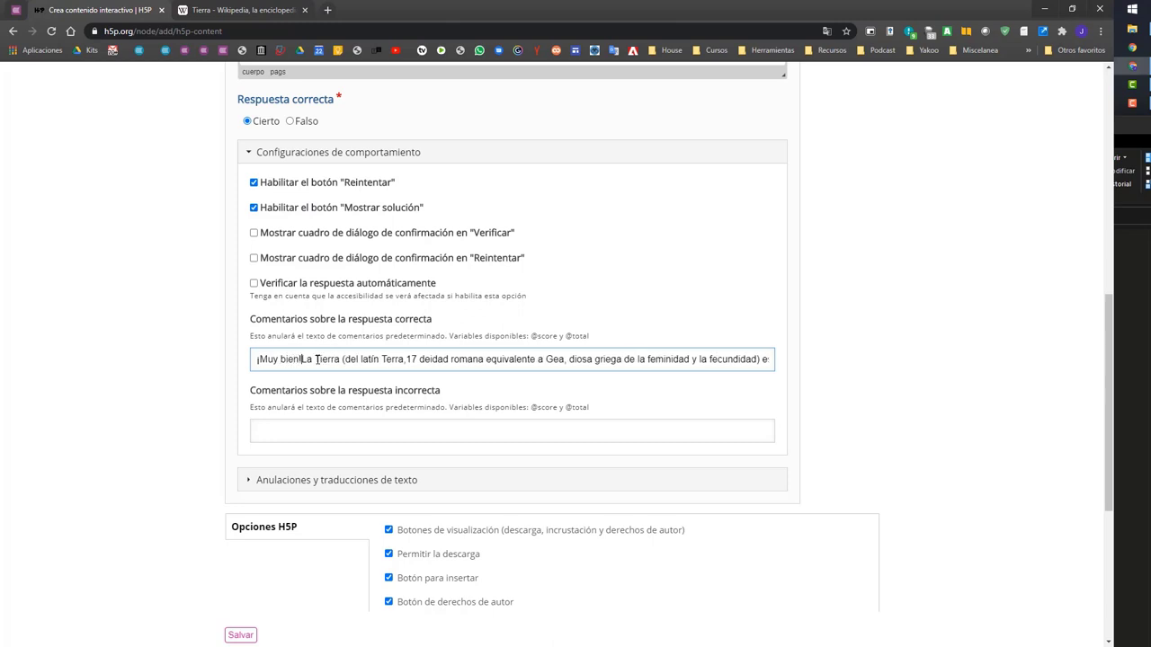
Step: Set the wrong-answer feedback to "Revisa la información e intenta nuevamente."
left_click(314, 429)
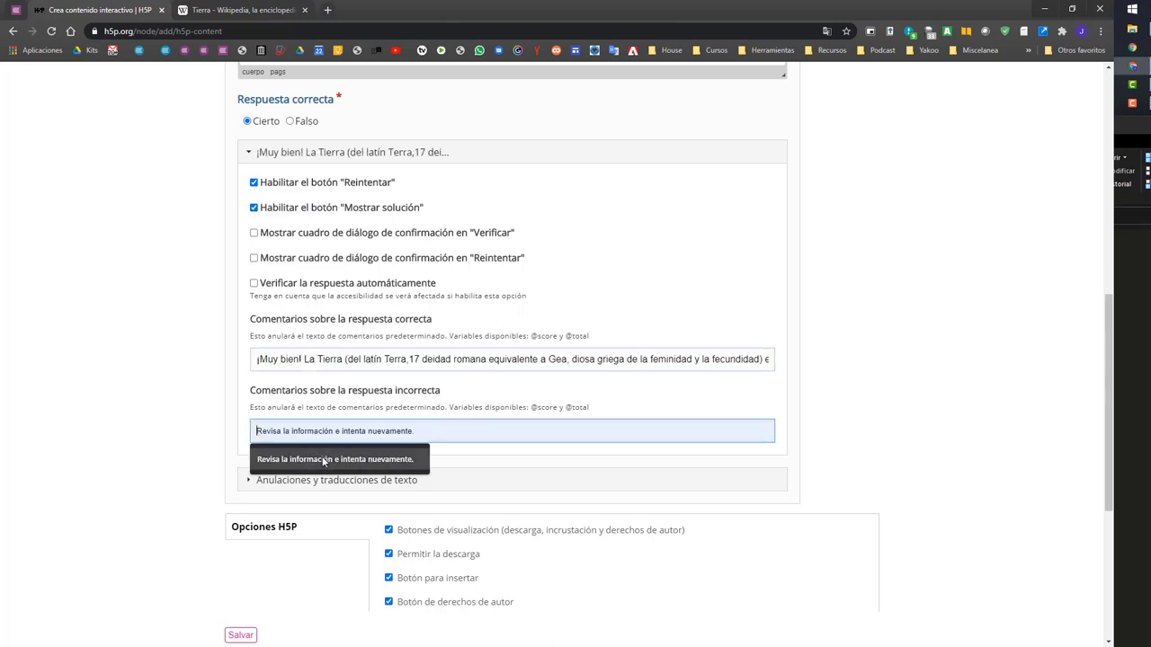
left_click(323, 460)
scroll(281, 517, "down", 2)
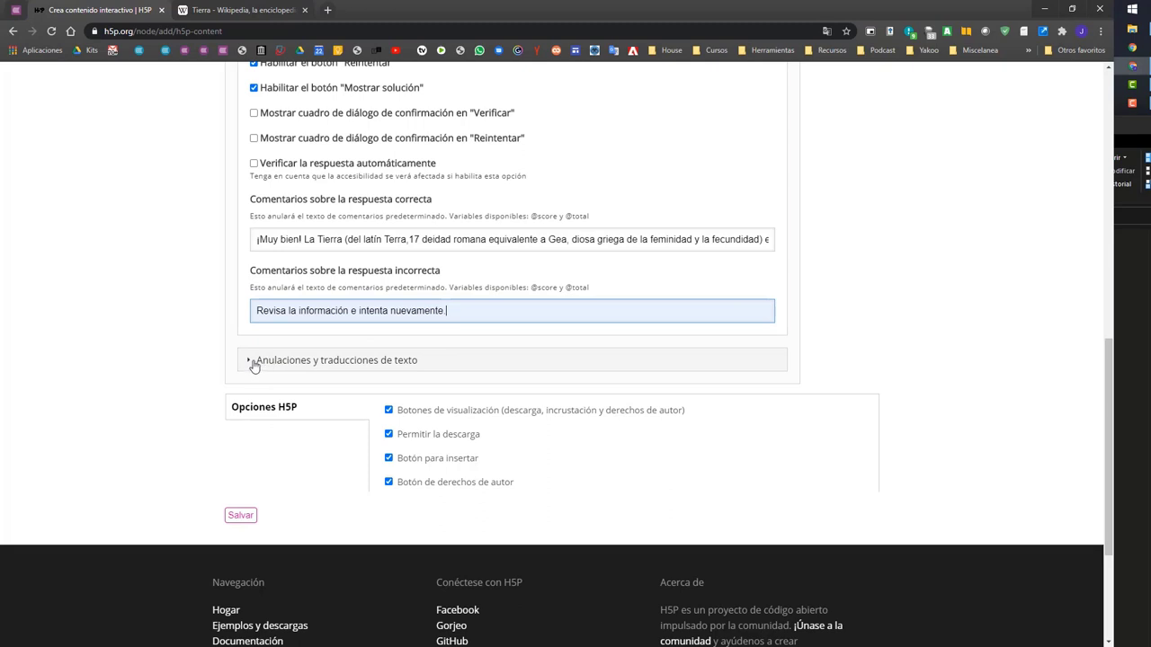
Step: In the question's text overrides and translations, change the true button's label to "Verdadero"
left_click(250, 360)
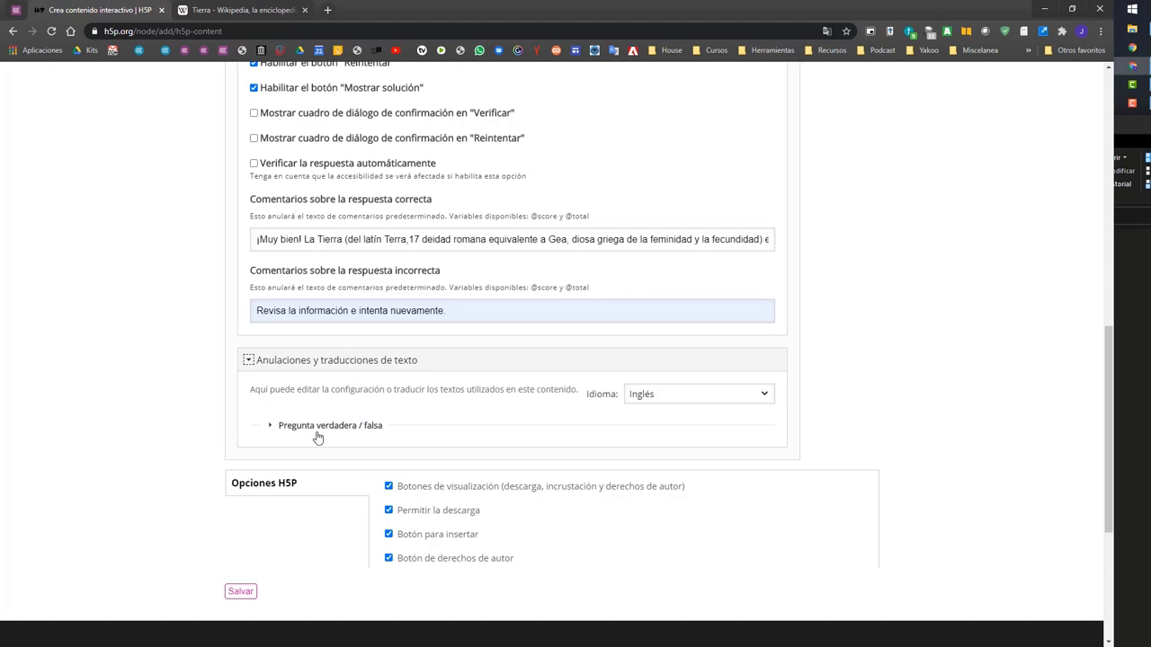
left_click(273, 431)
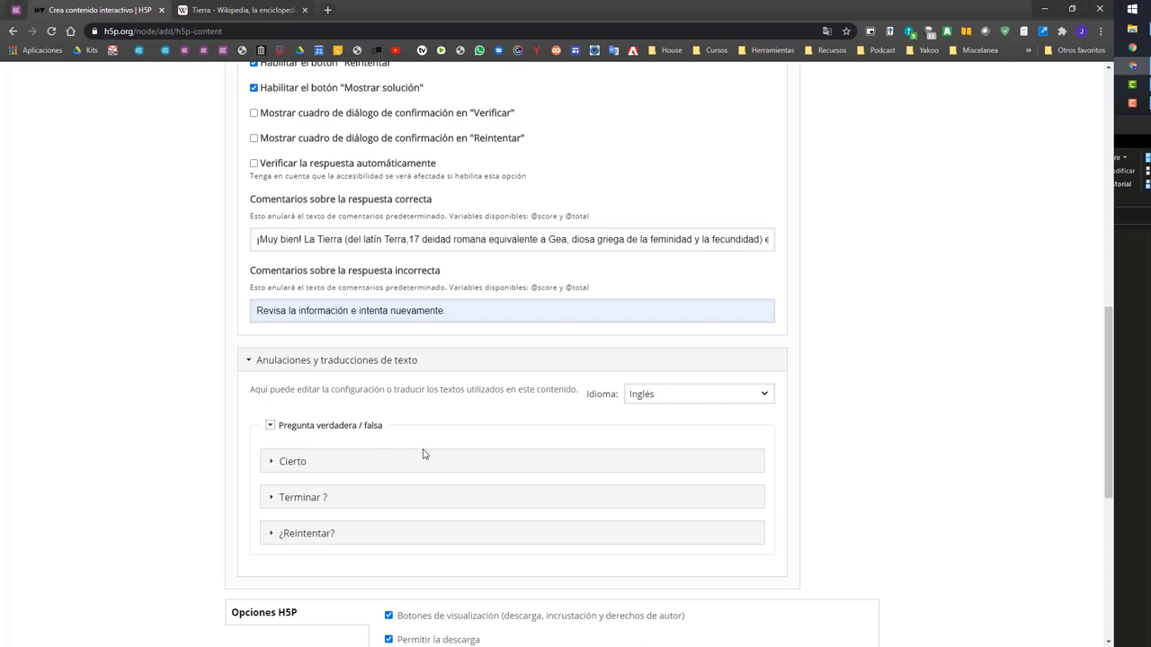
left_click(271, 463)
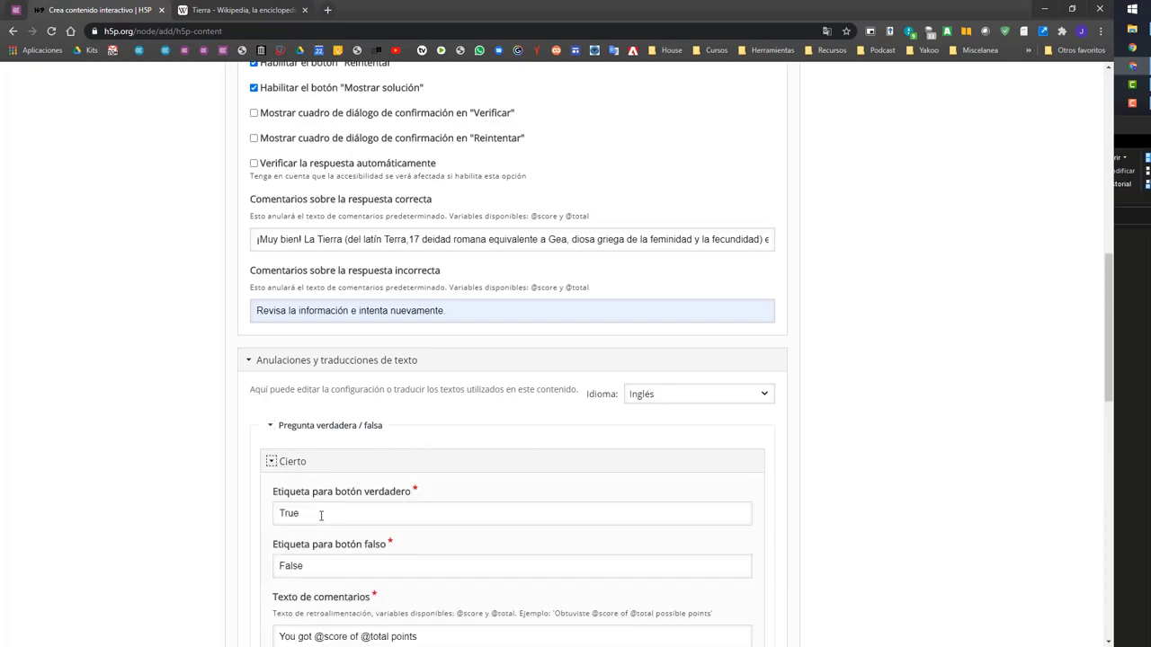
left_click_drag(321, 515, 258, 524)
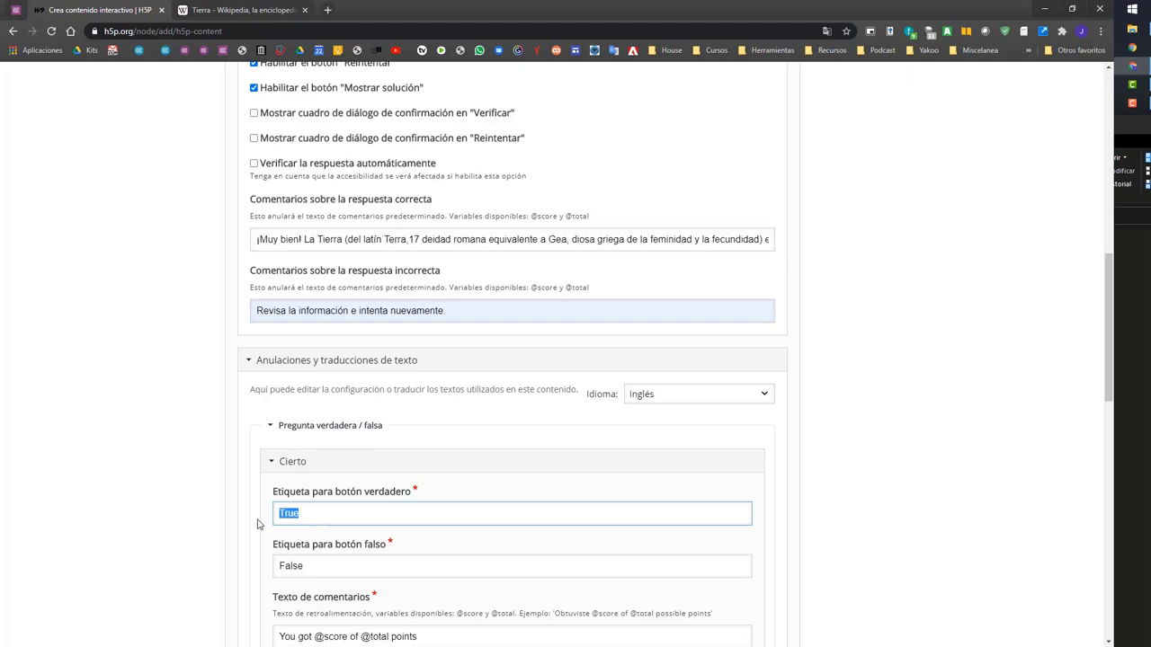
left_click(313, 530)
left_click_drag(310, 514, 250, 518)
type("V")
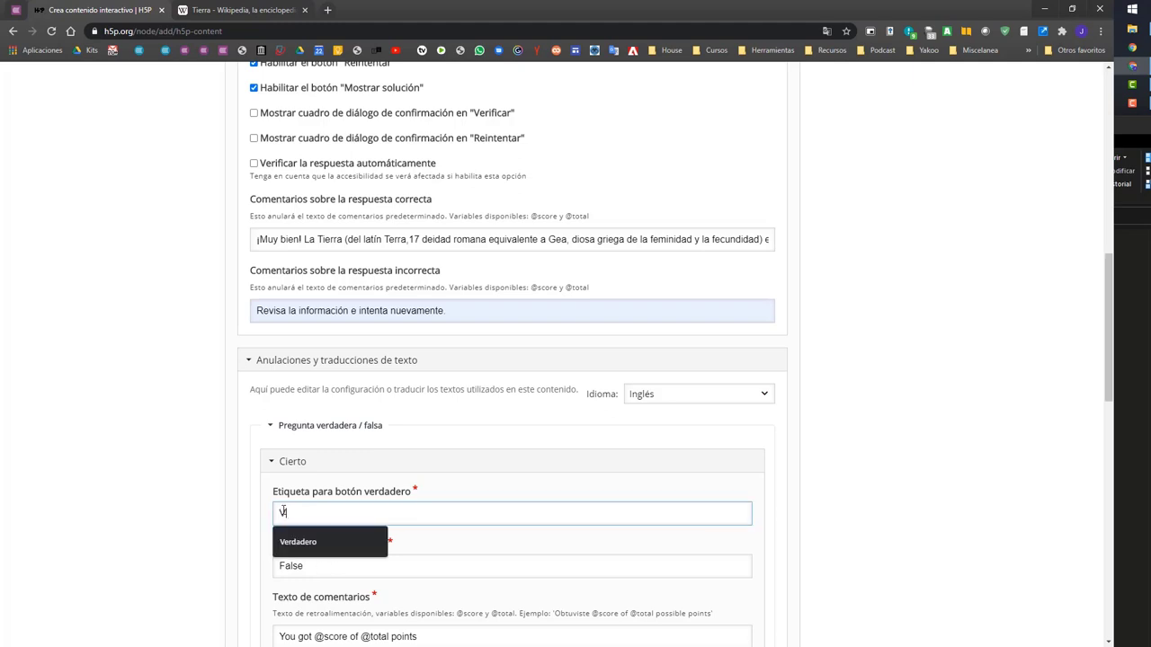
type("erdadero")
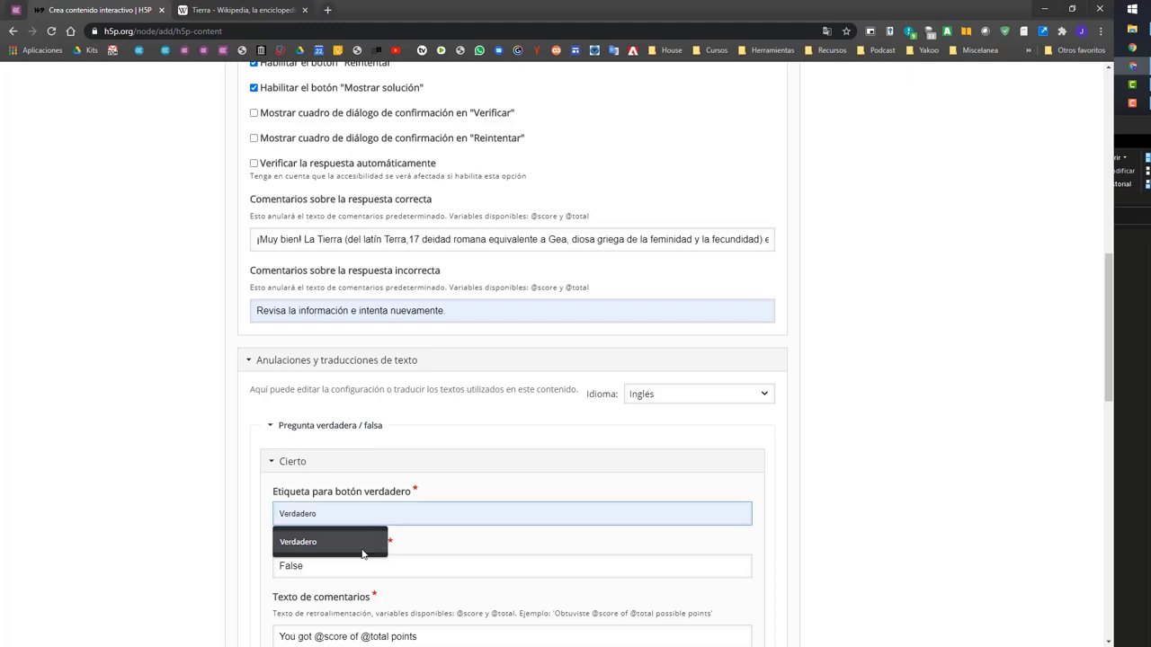
left_click(363, 544)
Step: Change the false button's label to "Falso"
left_click_drag(341, 568, 183, 560)
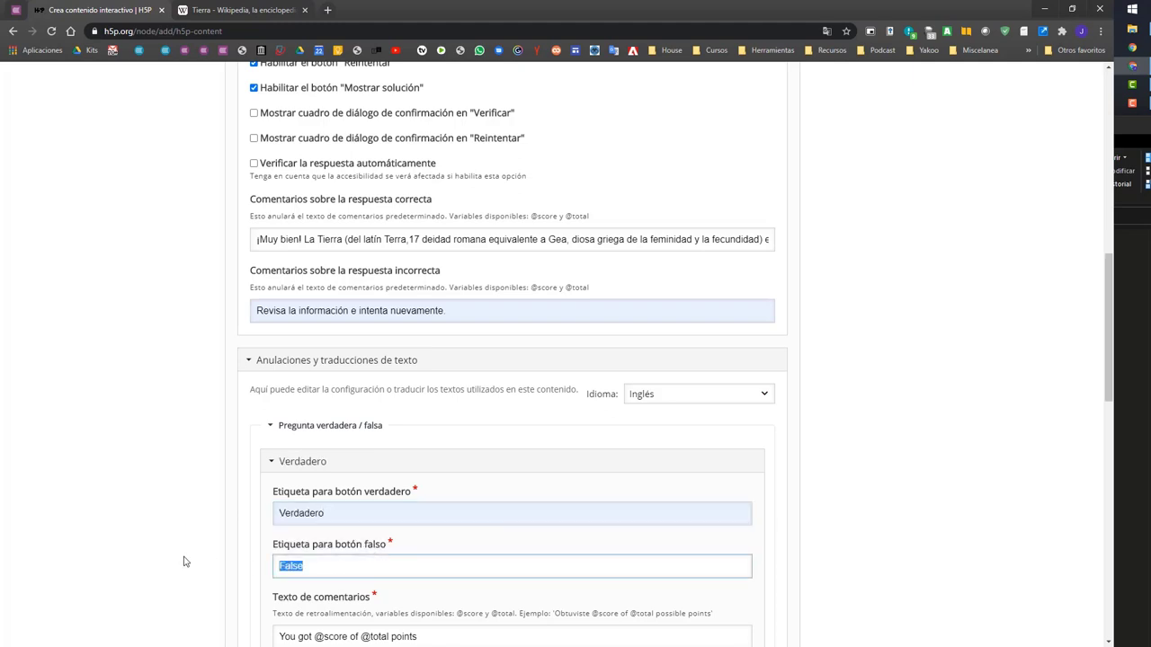
type("Falso")
scroll(184, 562, "down", 8)
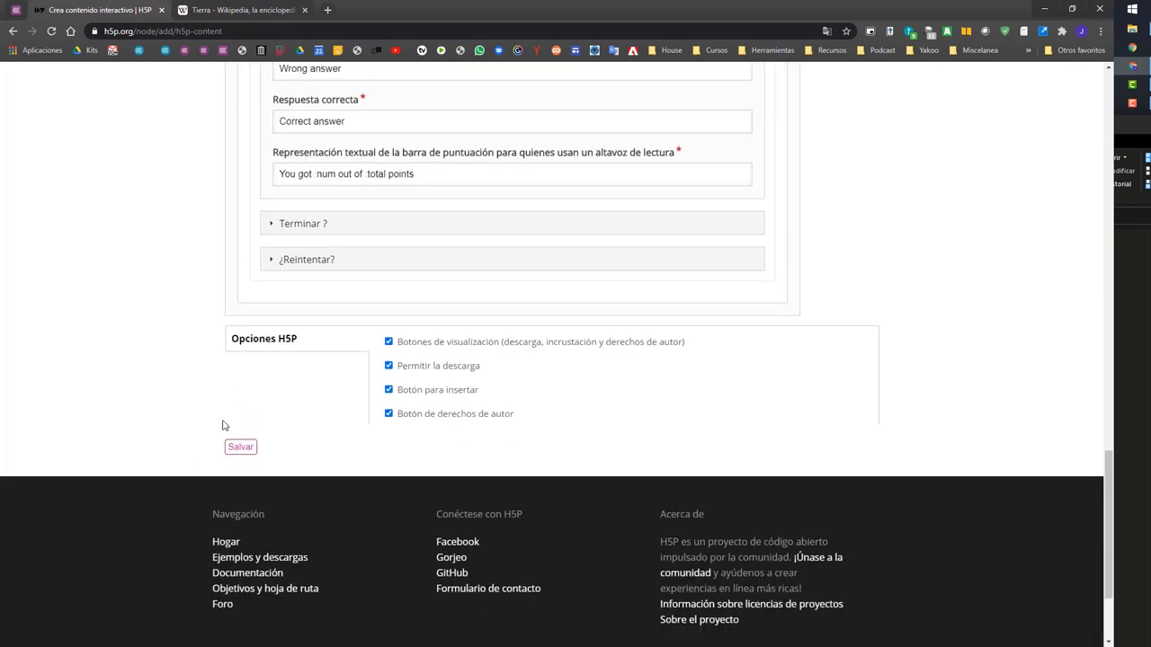
Step: Save the true/false question and check its response to the answer "Falso"
left_click(238, 448)
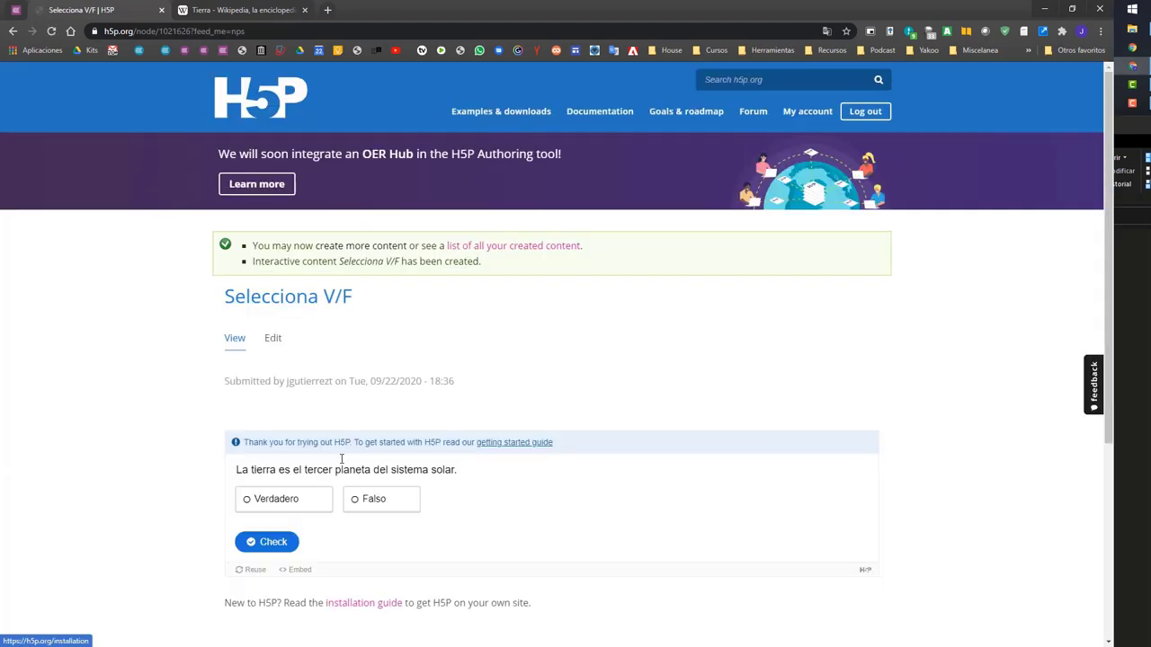
scroll(545, 422, "down", 3)
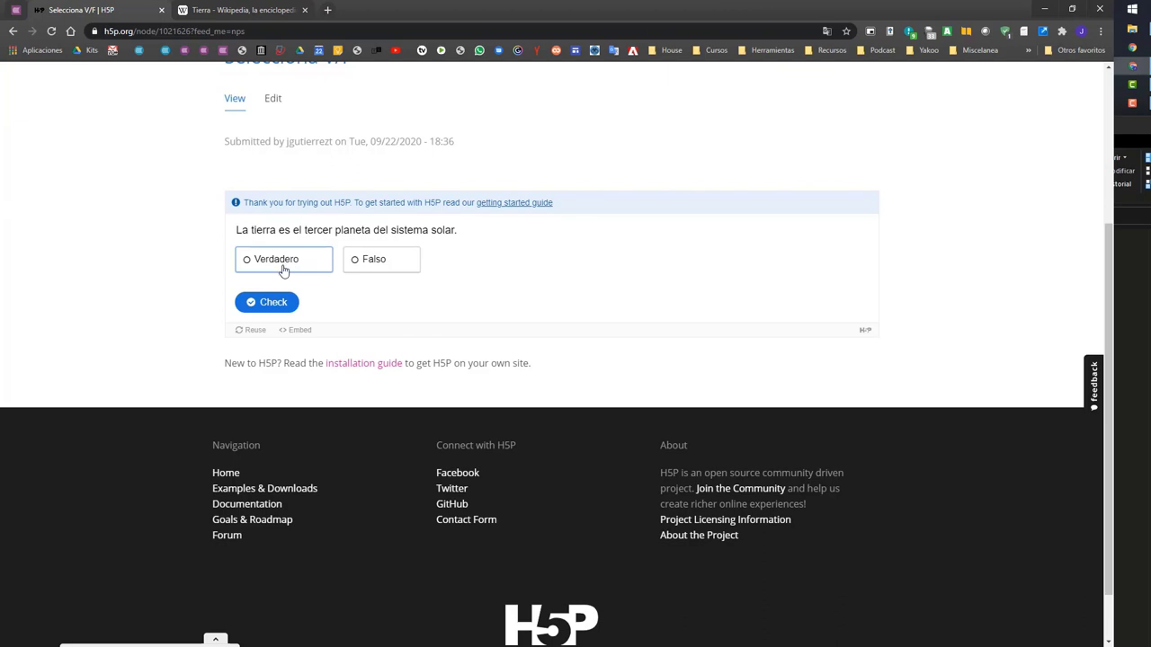
left_click(356, 268)
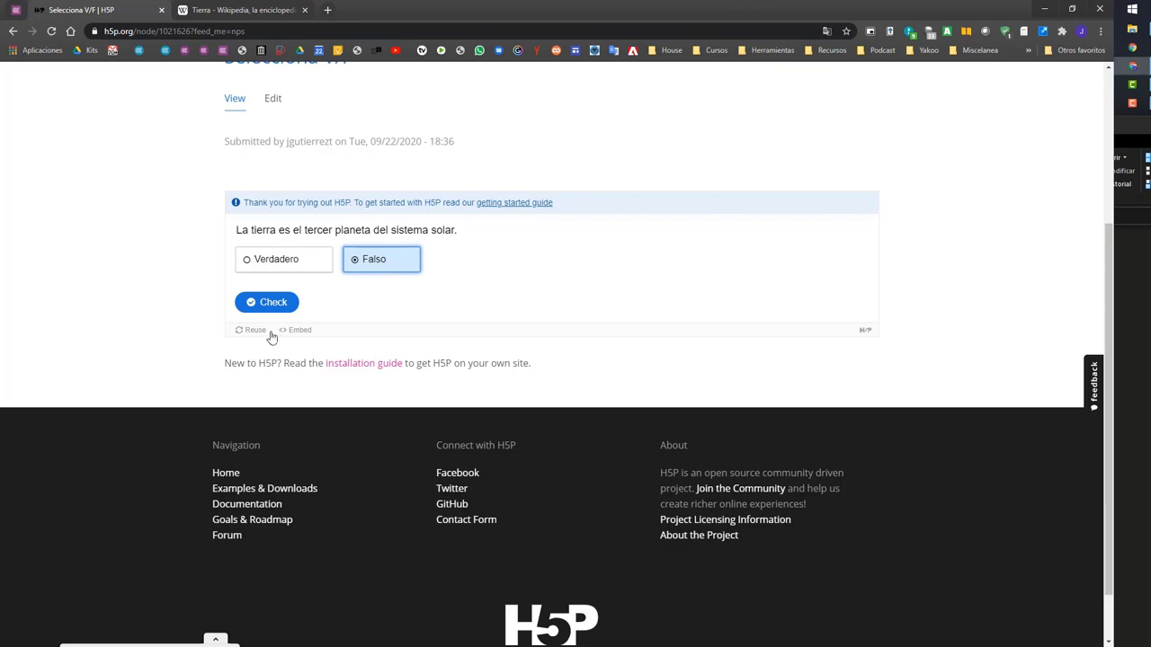
left_click(277, 306)
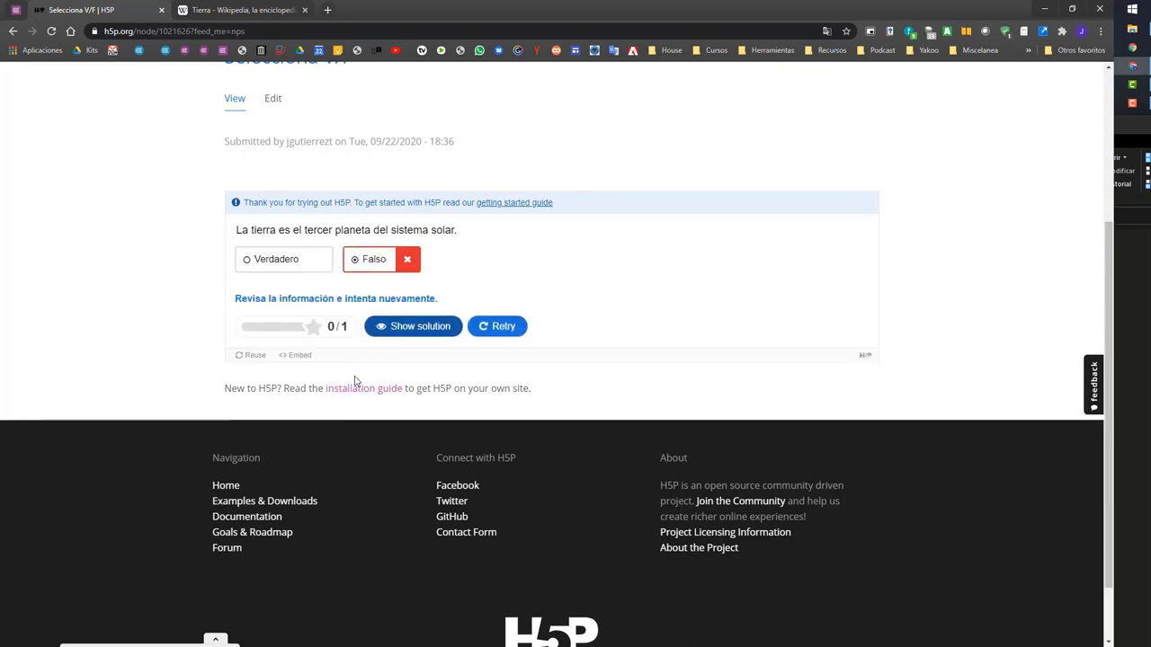
Step: Retry the question with the answer "Verdadero", check it and highlight the Tierra paragraph in the feedback
left_click(495, 326)
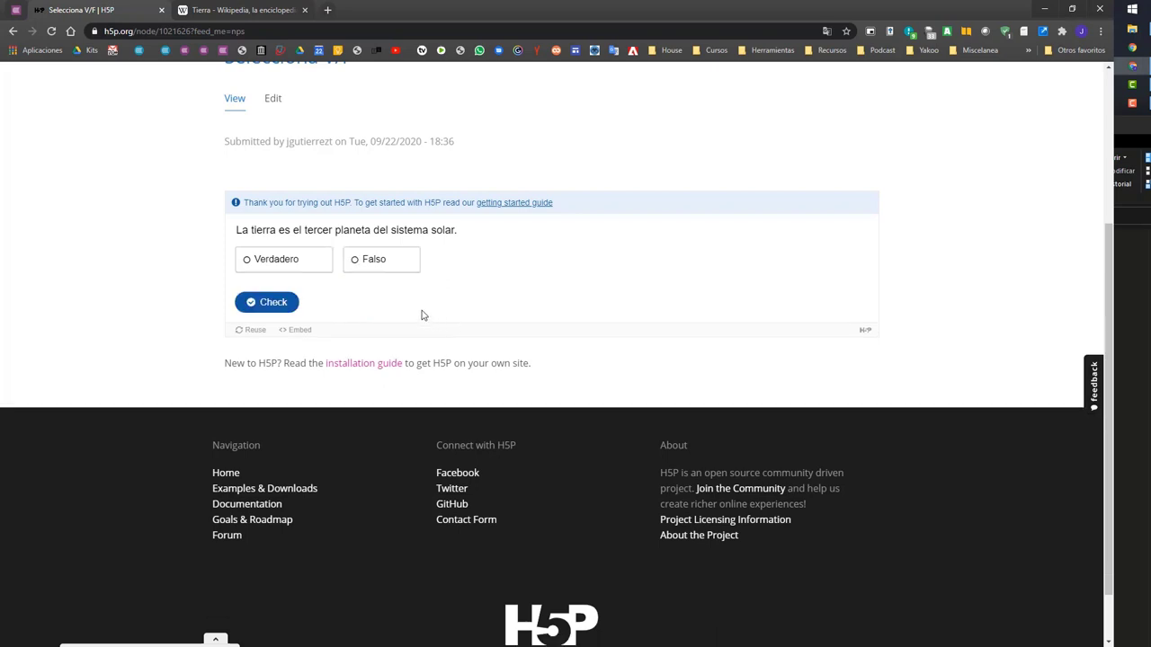
left_click(286, 260)
left_click(266, 305)
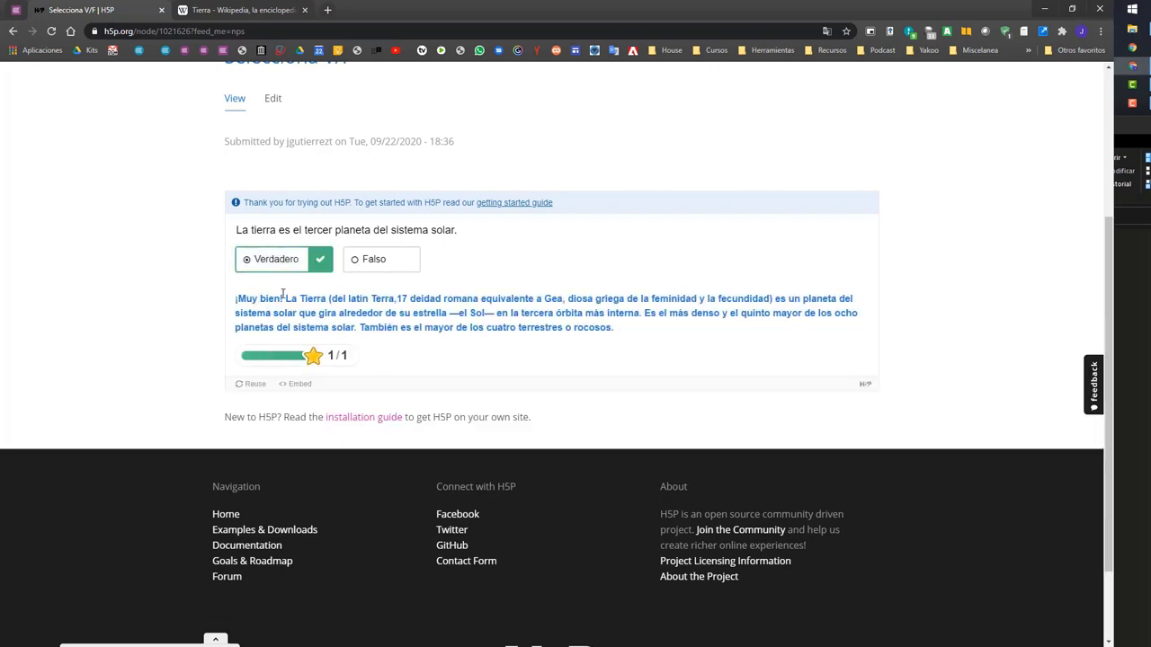
left_click_drag(286, 296, 610, 338)
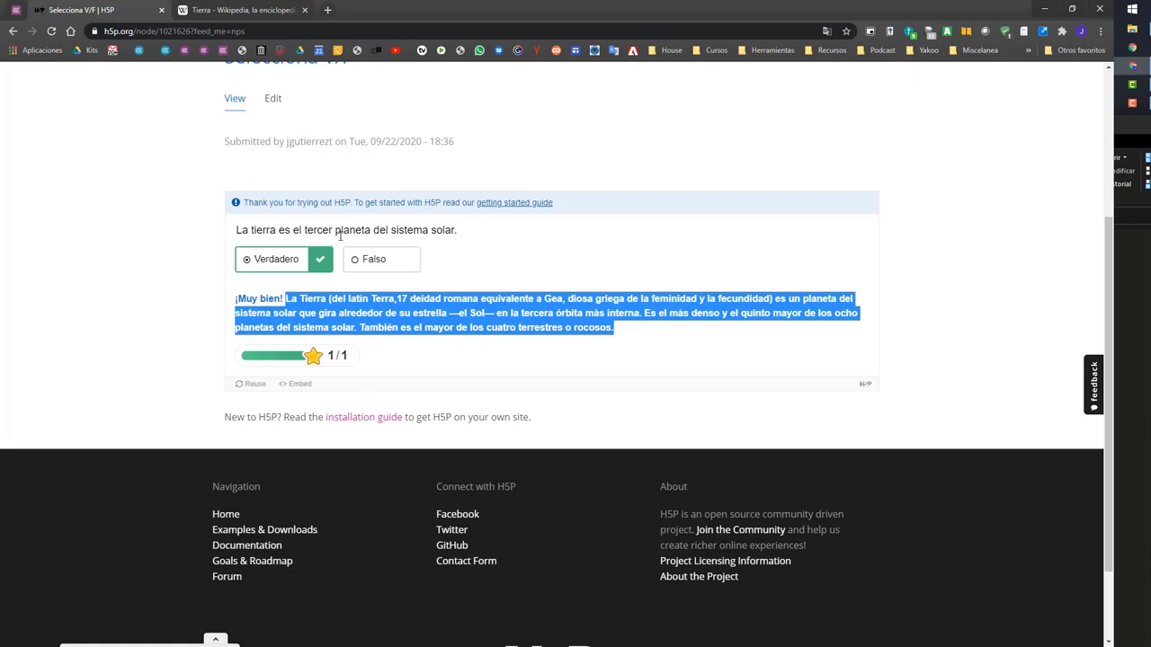
Step: Reopen the "Selecciona V/F" question for editing, and search YouTube in a new tab for "Sistema solar"
left_click(273, 101)
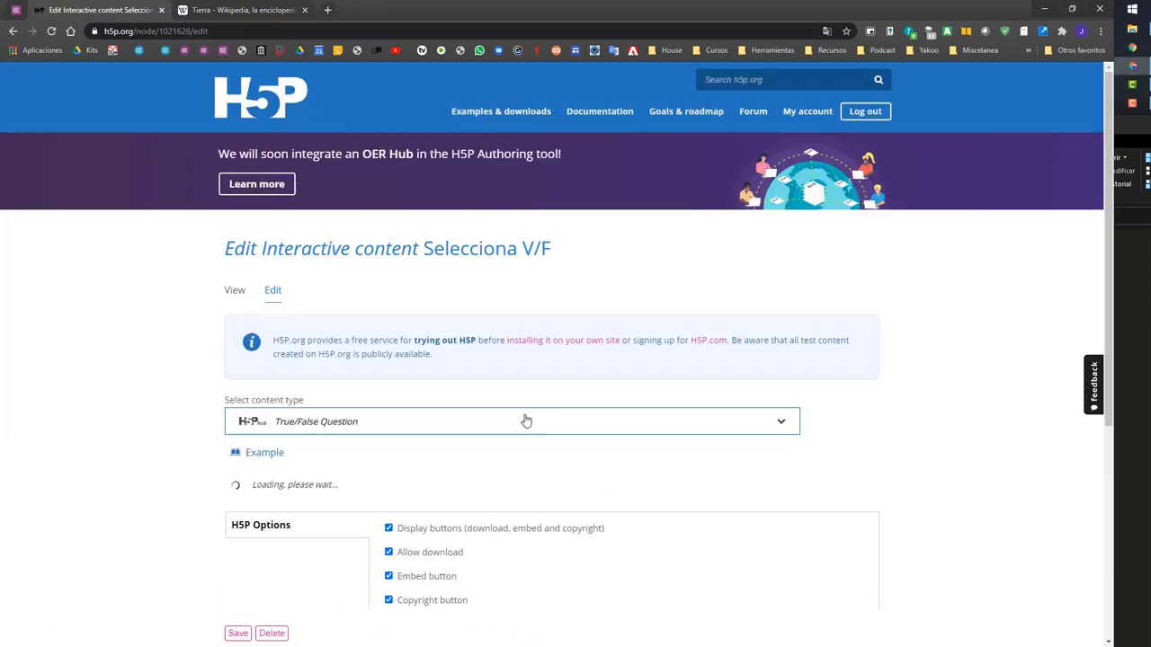
scroll(526, 421, "down", 3)
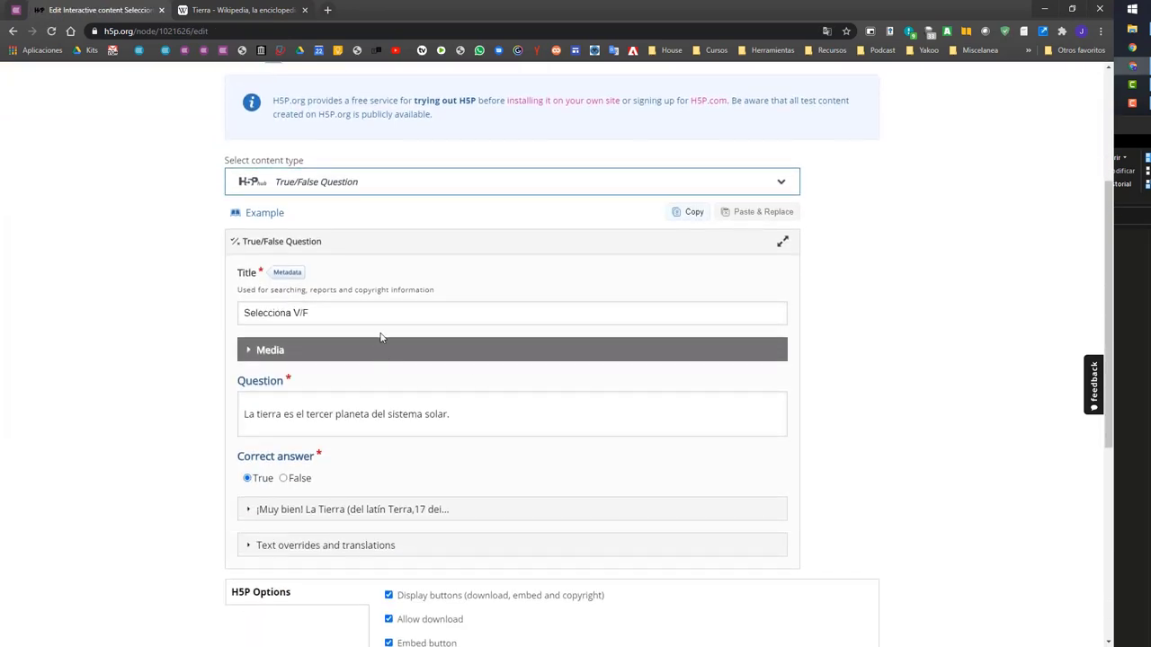
left_click(329, 9)
left_click(395, 50)
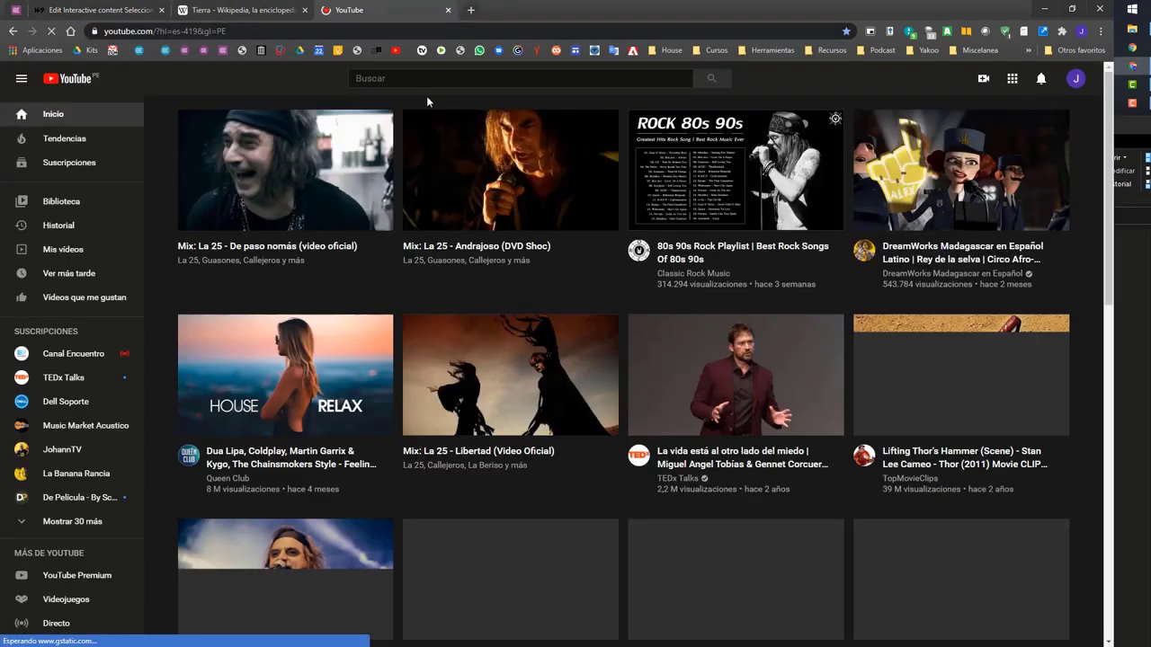
left_click(441, 79)
type("Sis")
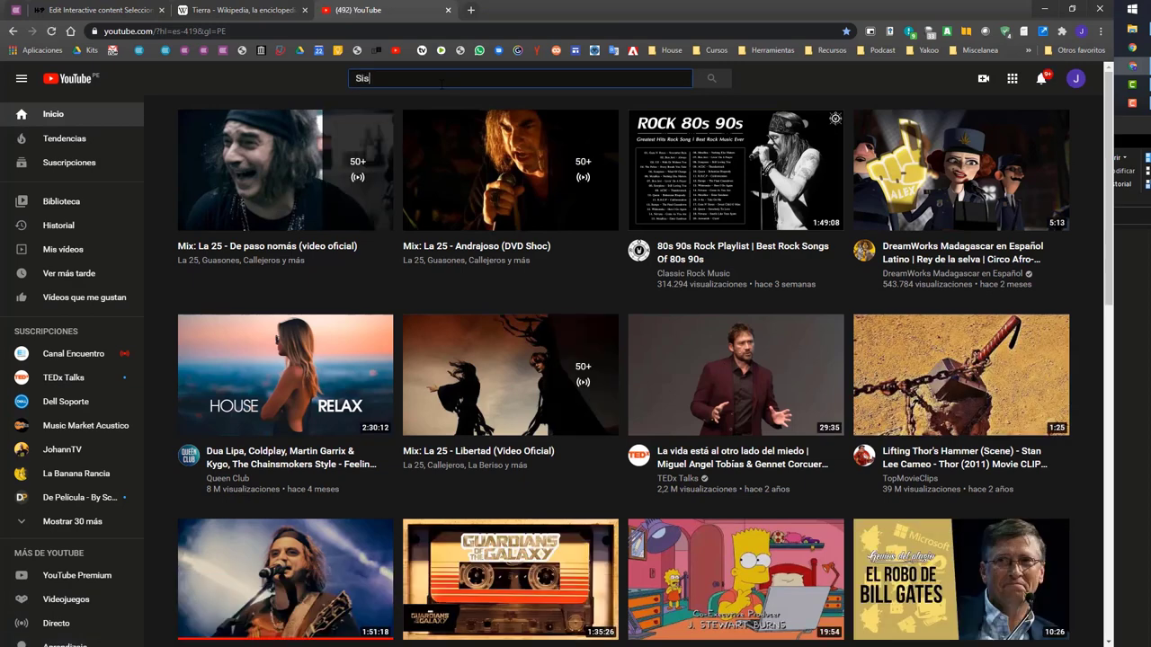
type("tema solar")
key("Return")
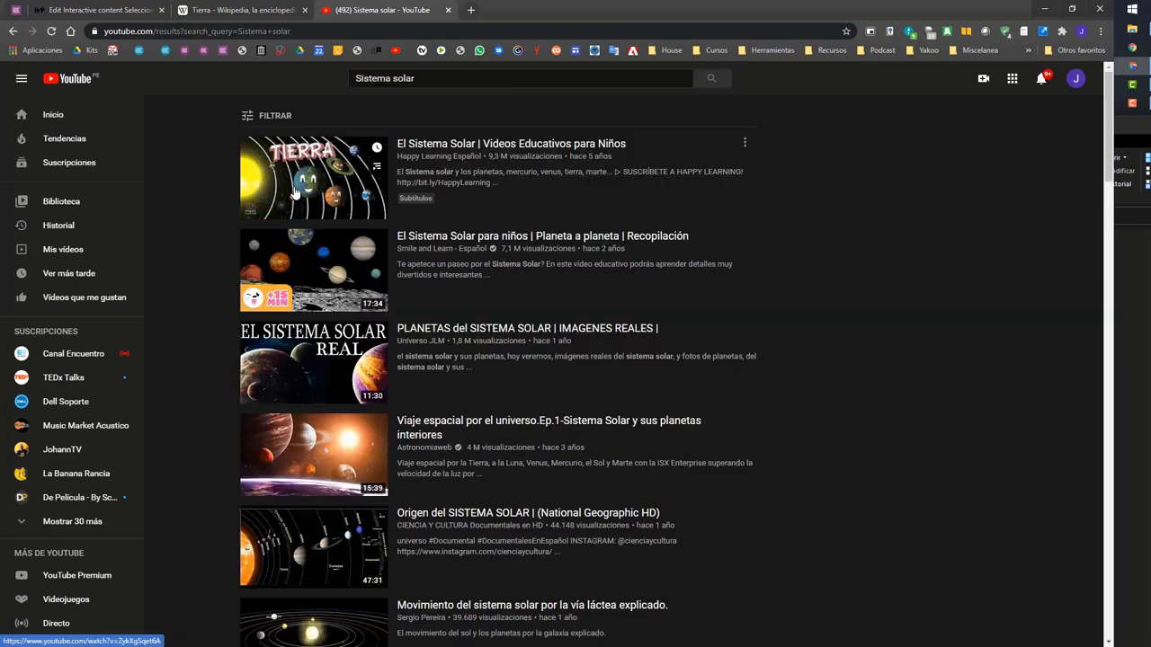
Step: Open the video "El Sistema Solar | Videos Educativos para Niños", pause it and copy its address
left_click(295, 193)
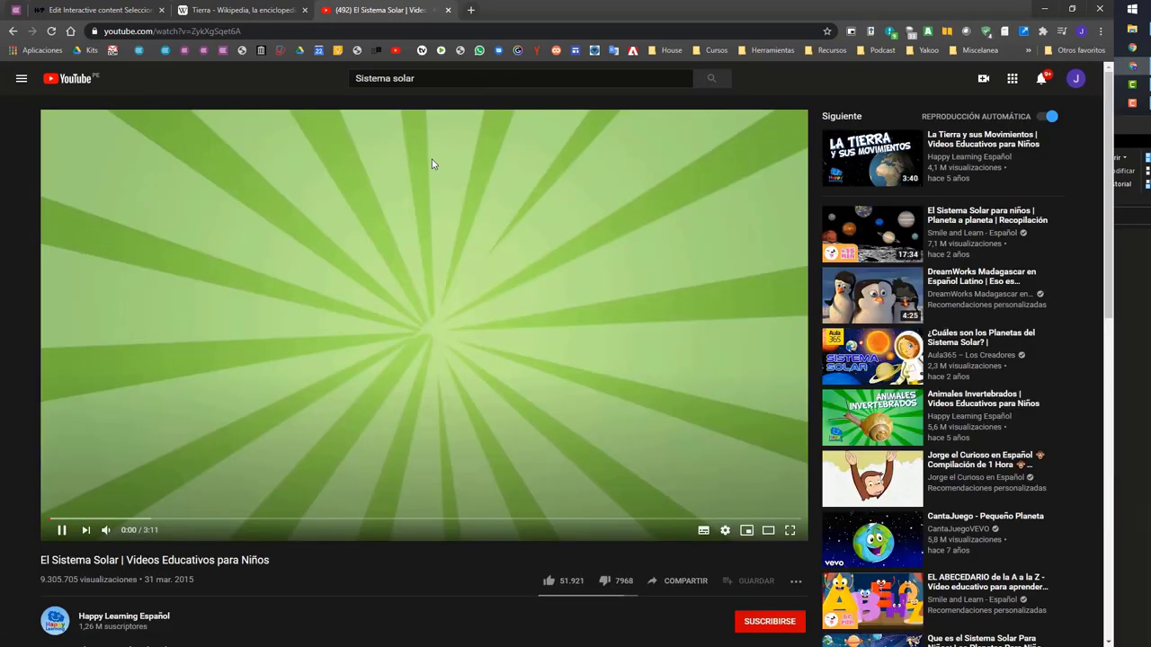
left_click(432, 163)
key("ctrl+l")
key("ctrl+c")
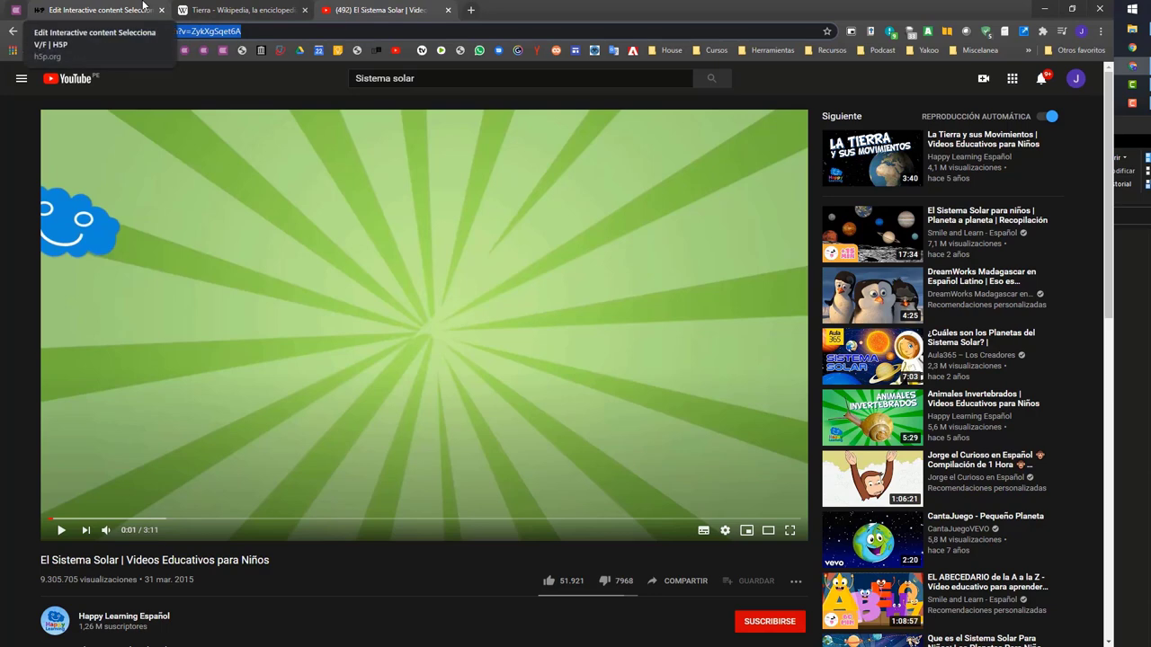
Step: Back in the H5P question editor, set the media type displayed above the question to Video
left_click(144, 7)
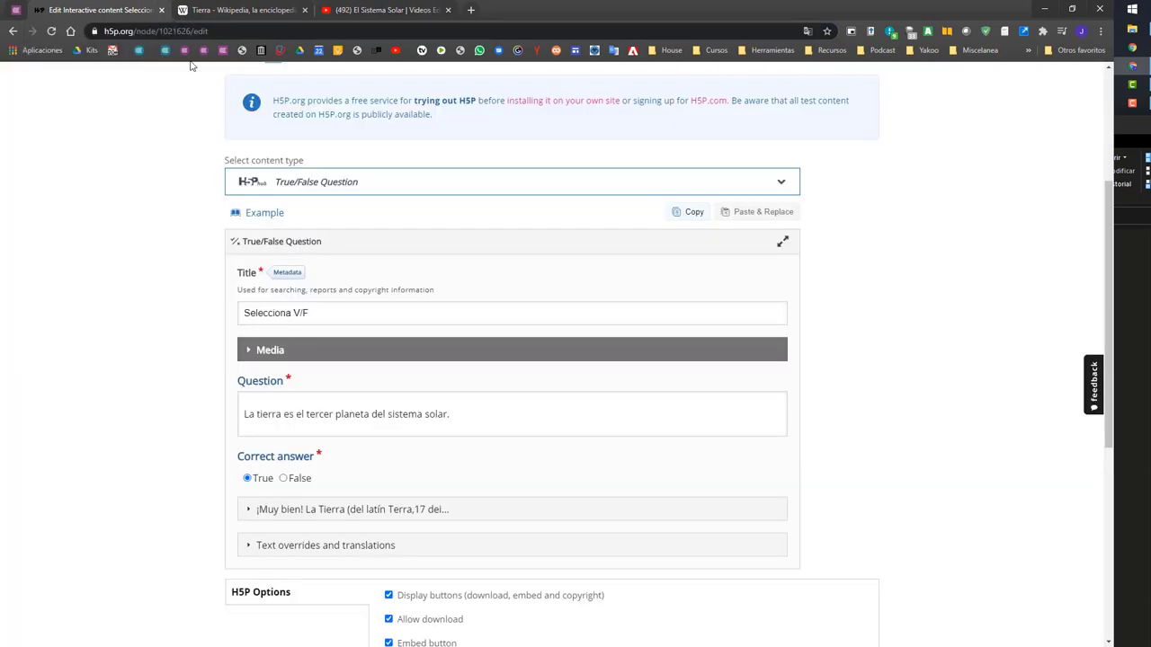
left_click(249, 351)
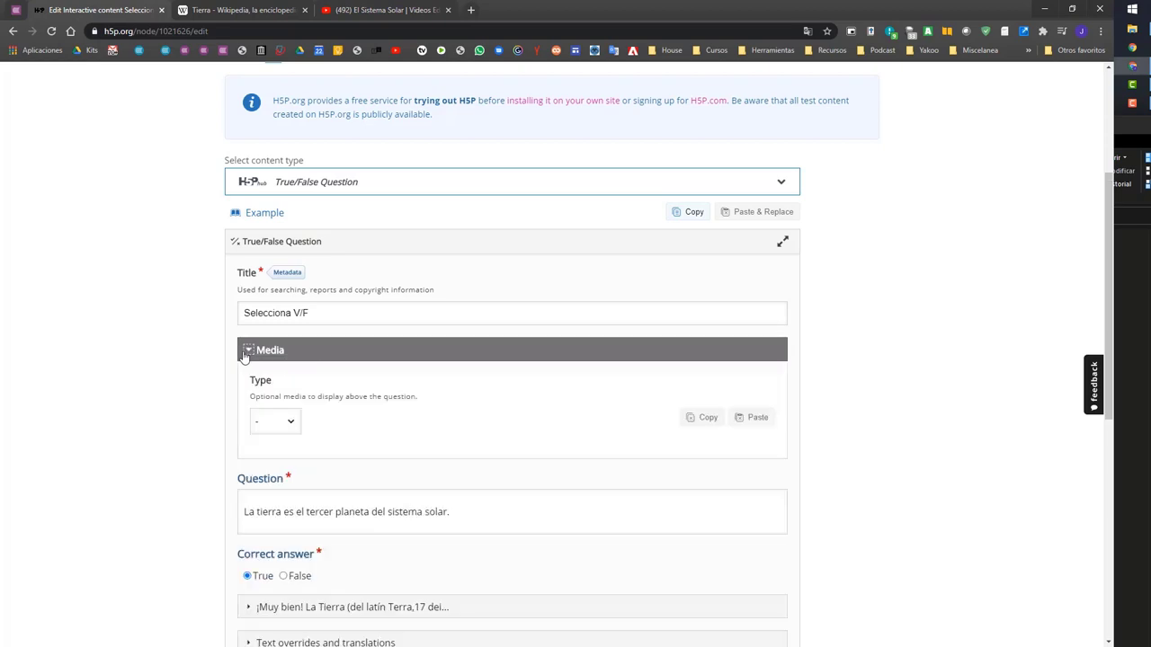
left_click(286, 419)
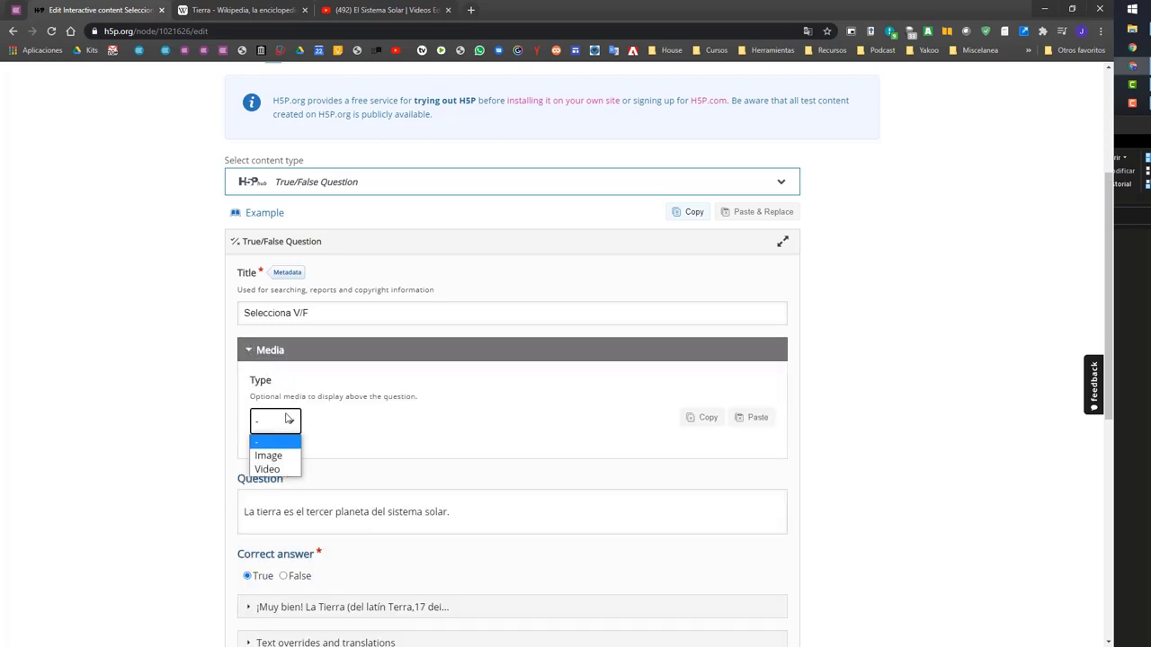
left_click(278, 469)
scroll(435, 393, "down", 3)
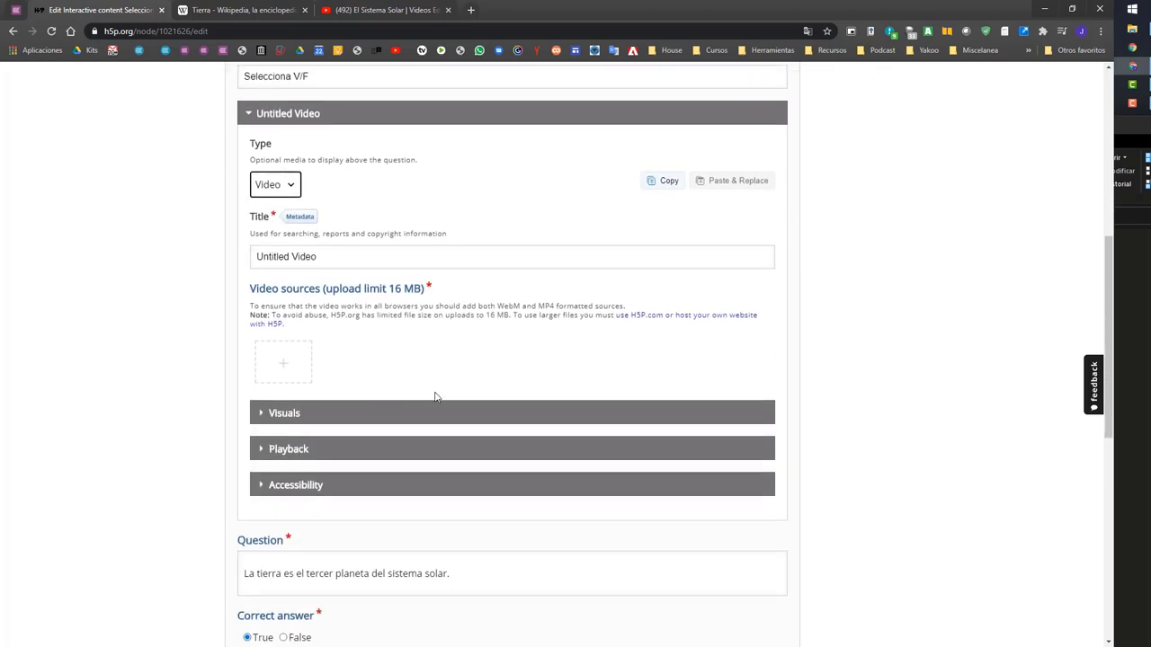
left_click(284, 361)
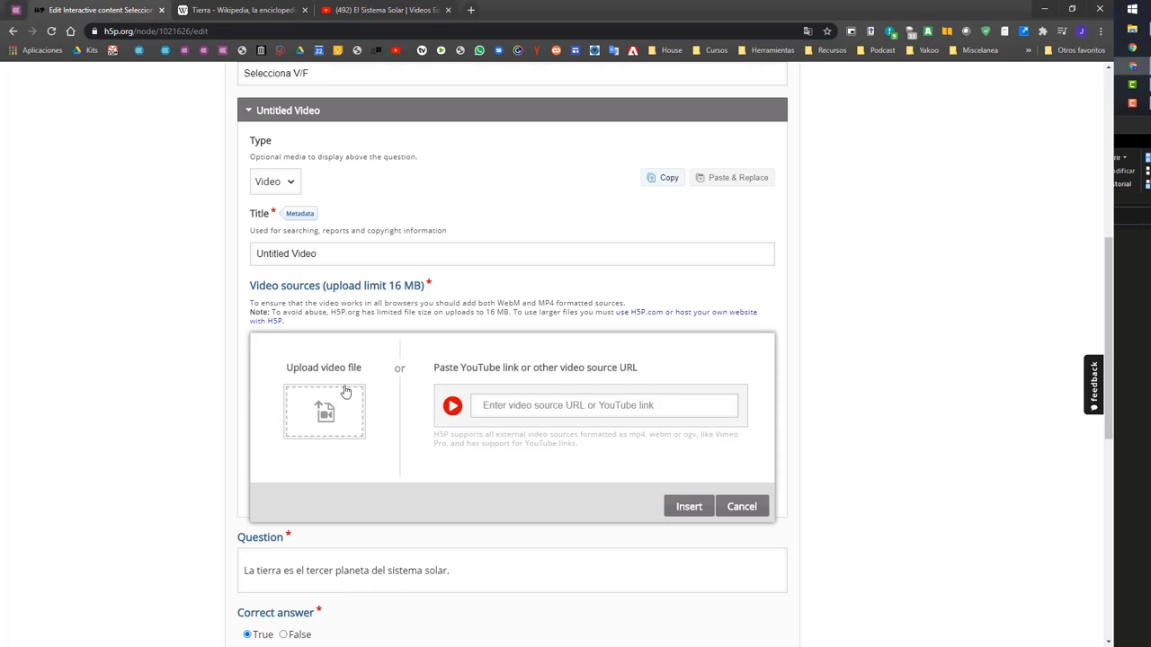
left_click(494, 400)
key("ctrl+v")
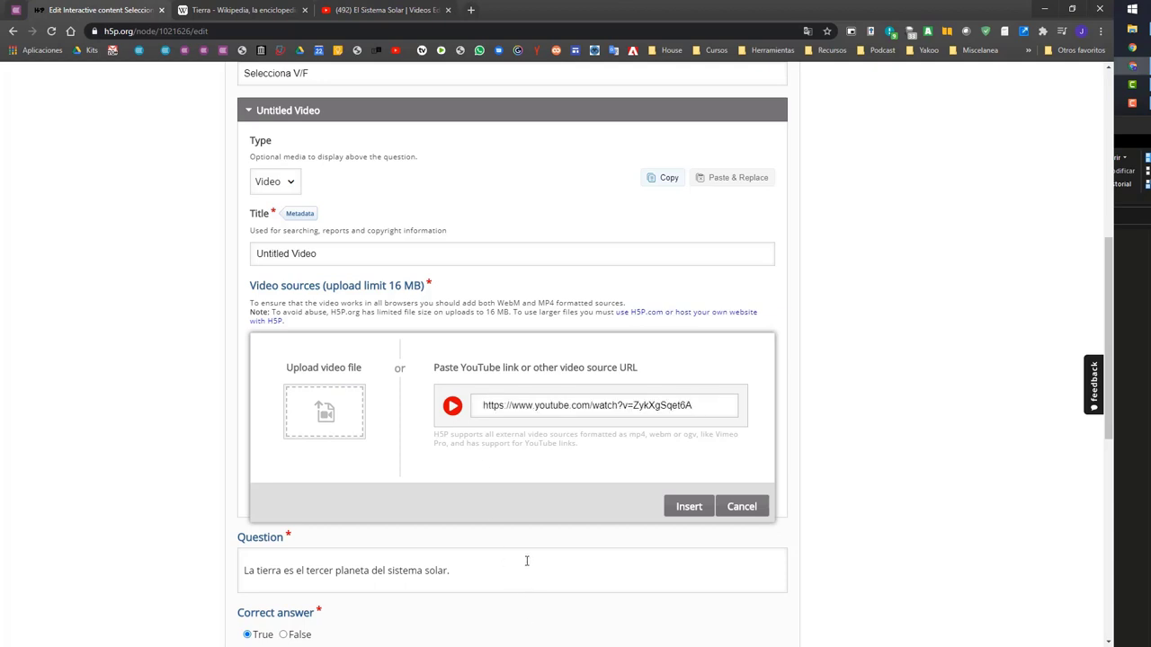
left_click(685, 511)
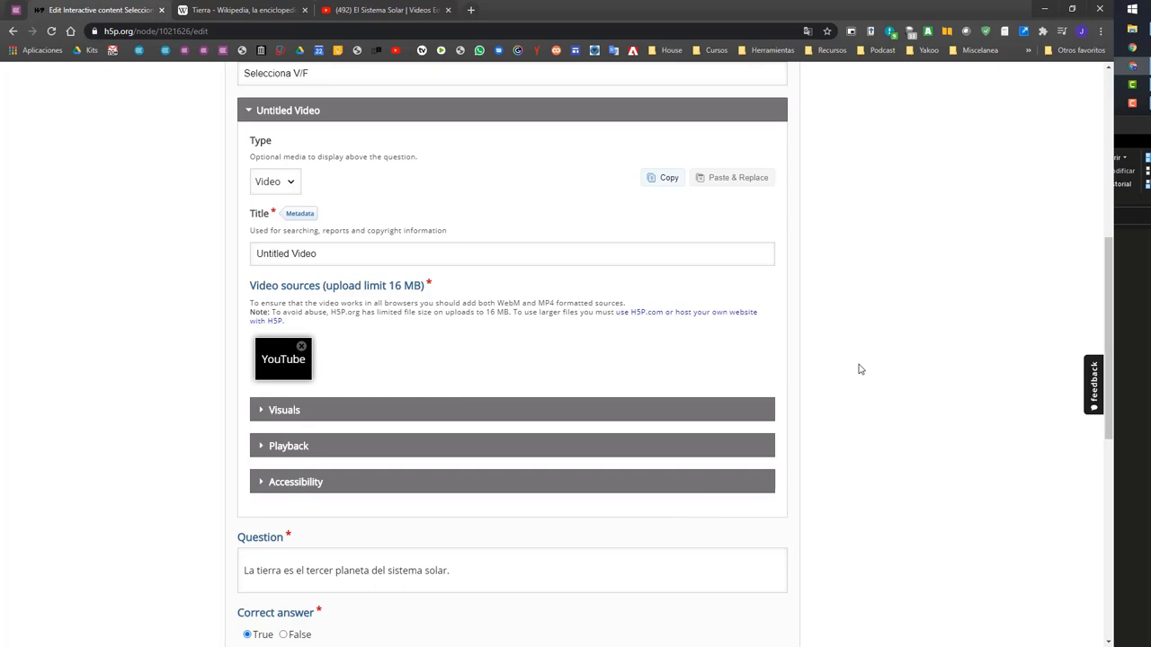
Step: Save the edited question and review the video with the true/false statement below it
scroll(859, 369, "down", 6)
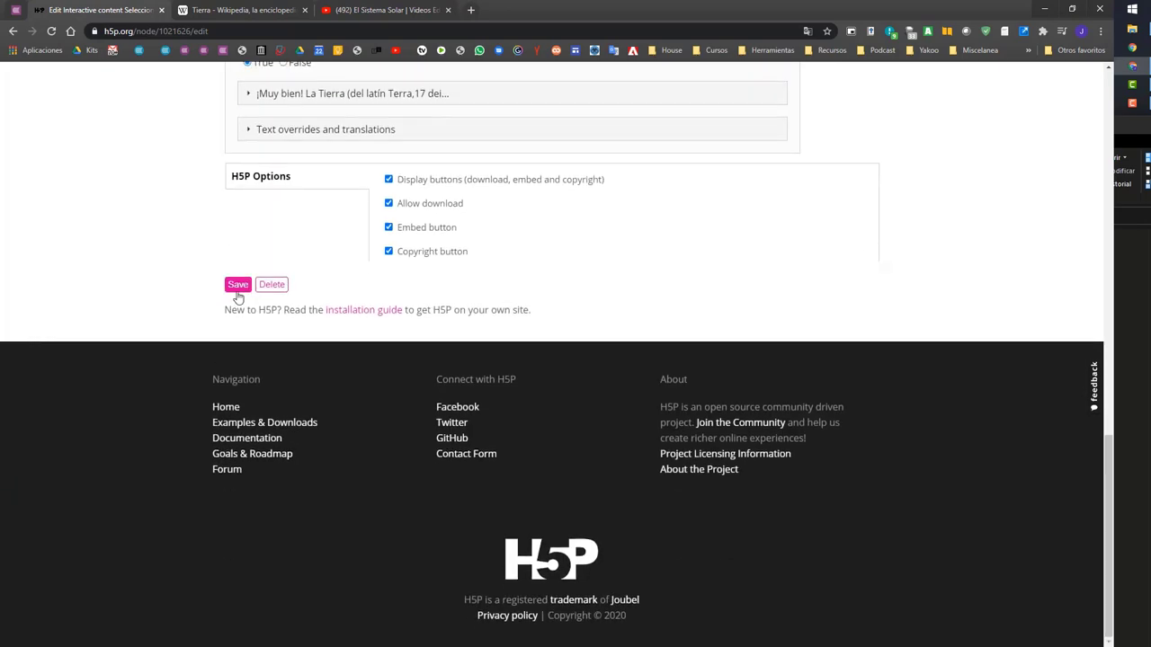
left_click(238, 286)
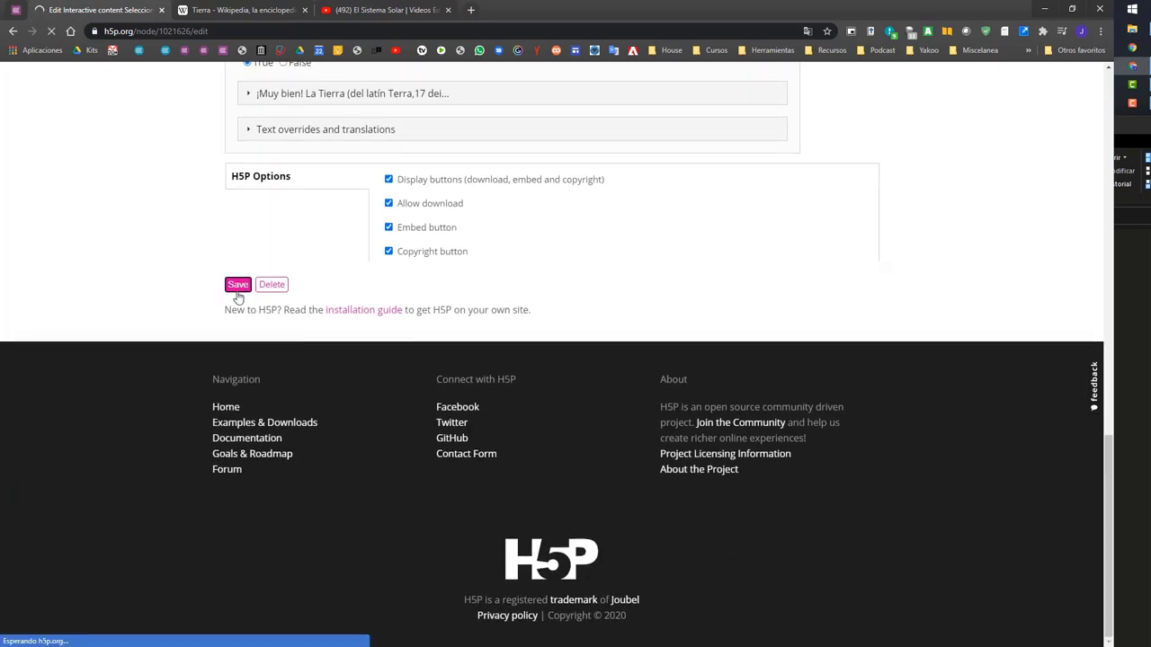
scroll(207, 339, "down", 2)
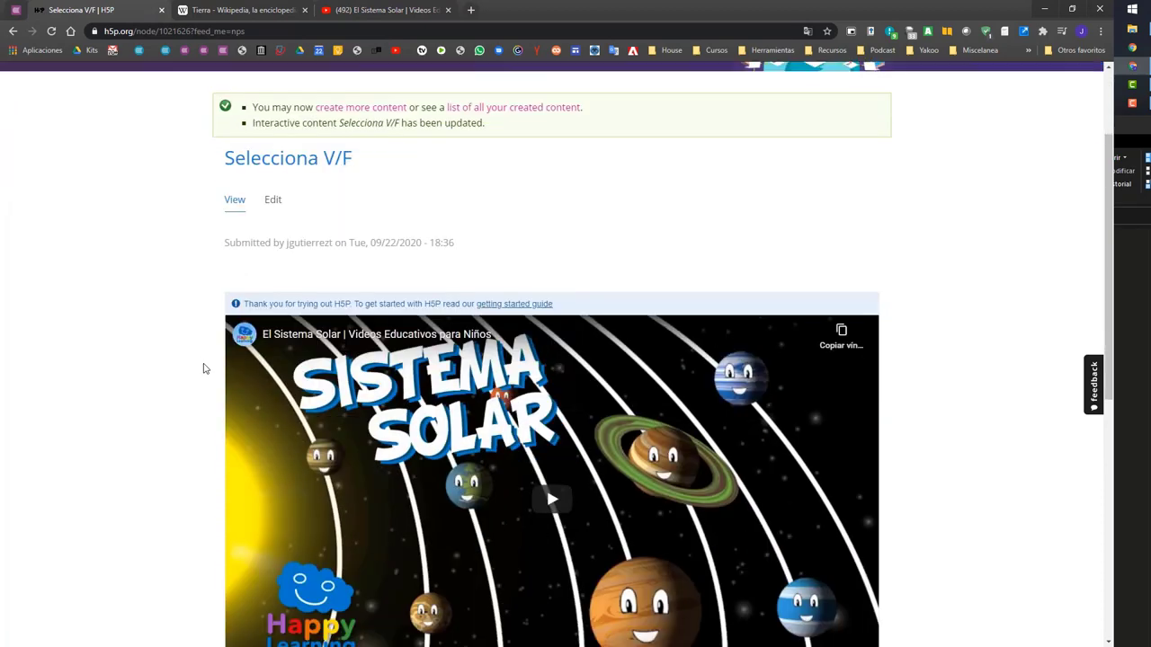
scroll(204, 369, "down", 2)
scroll(204, 371, "down", 1)
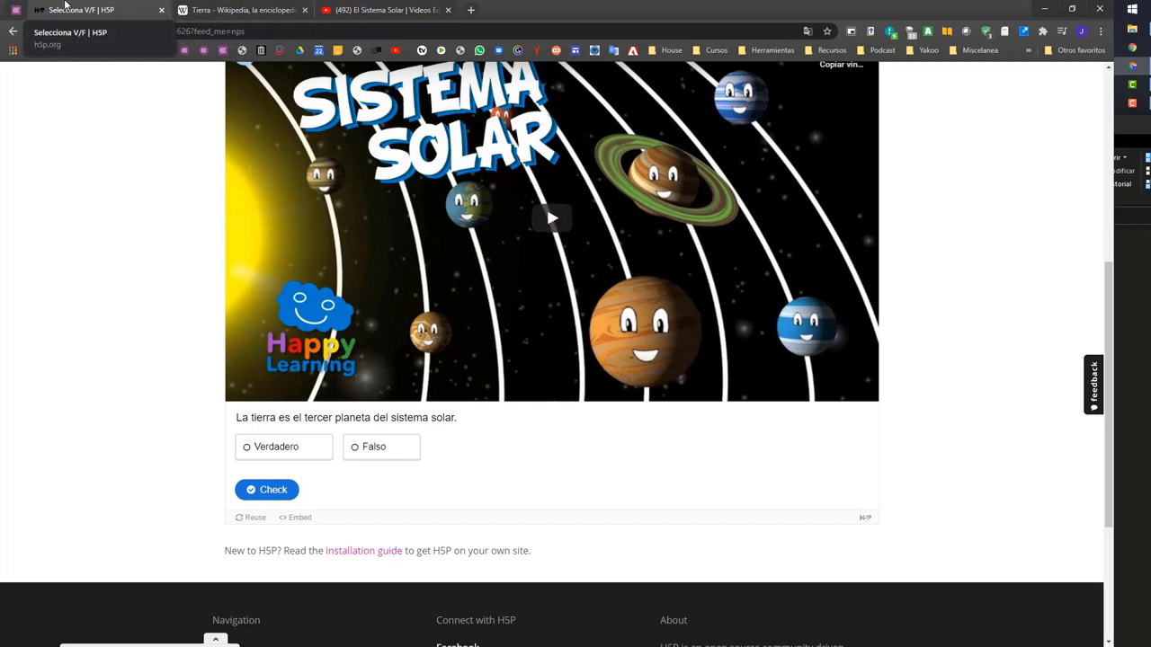
Step: Switch to the Open LMS course and start adding an Etiqueta resource to the Introducción section
left_click(6, 7)
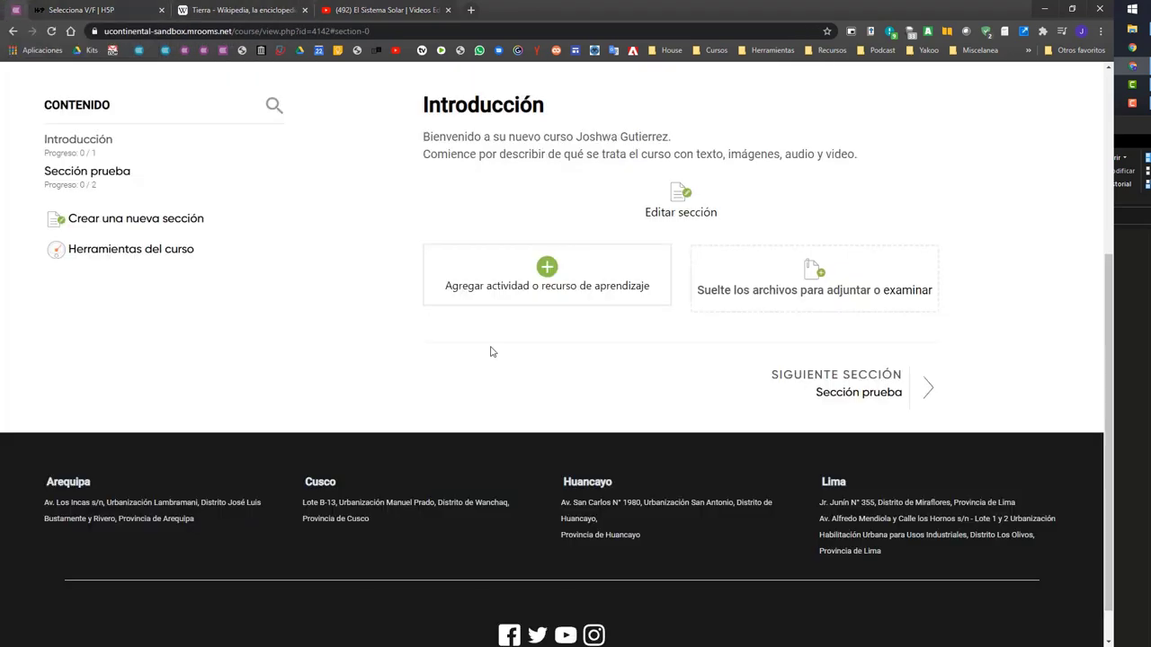
scroll(491, 350, "up", 1)
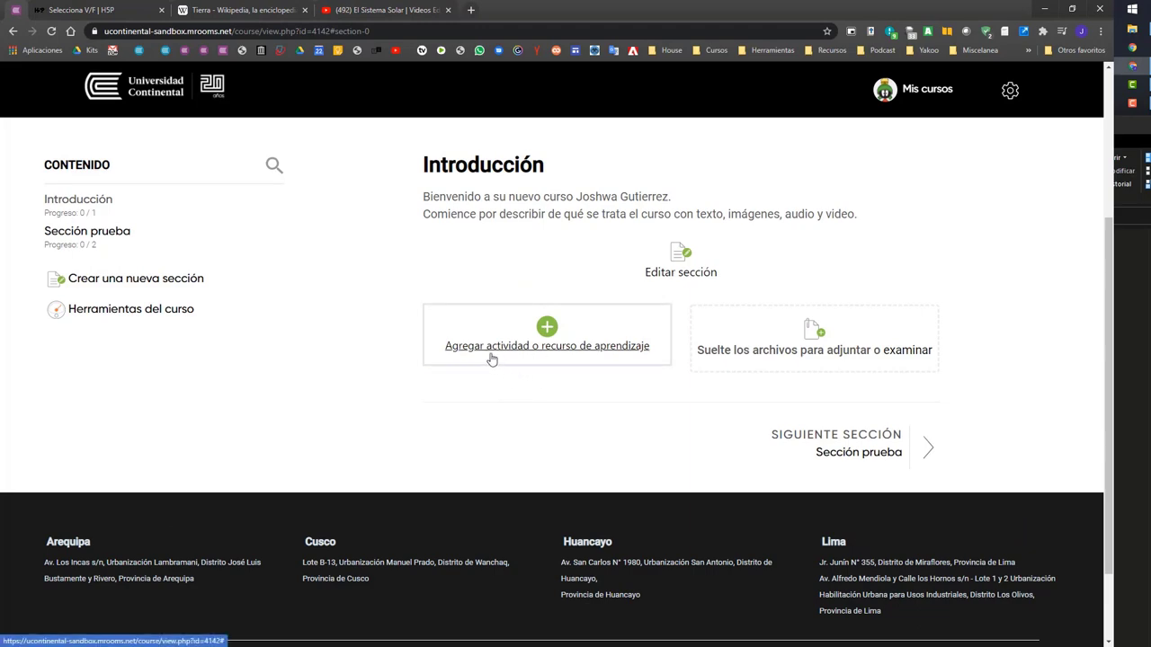
left_click(494, 356)
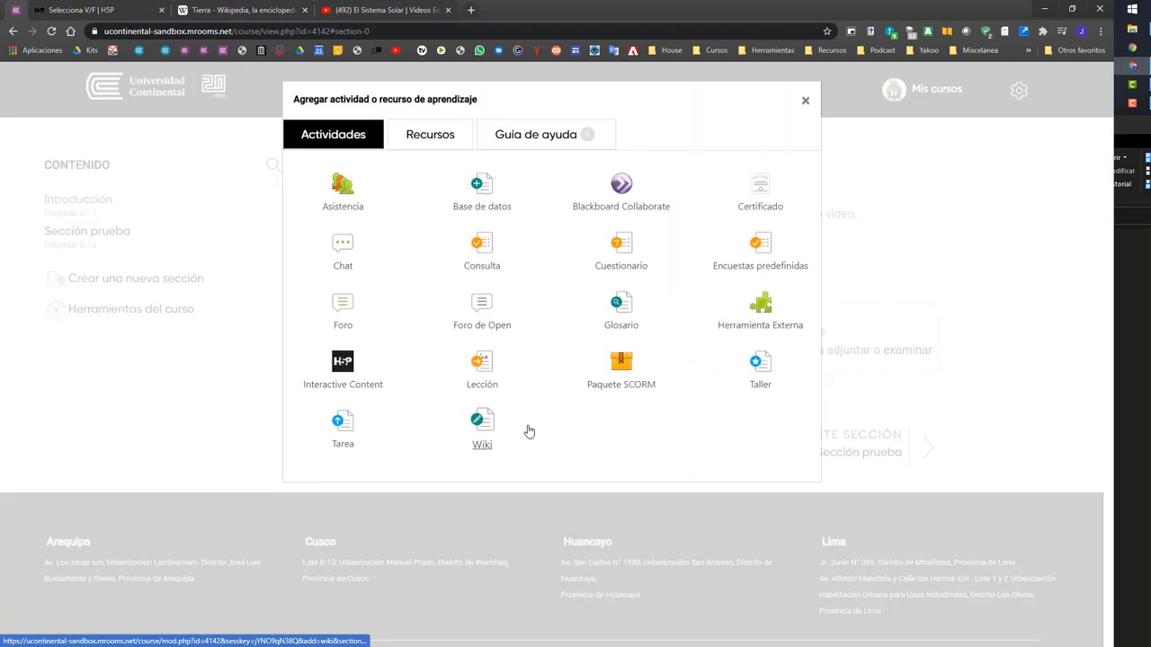
left_click(442, 137)
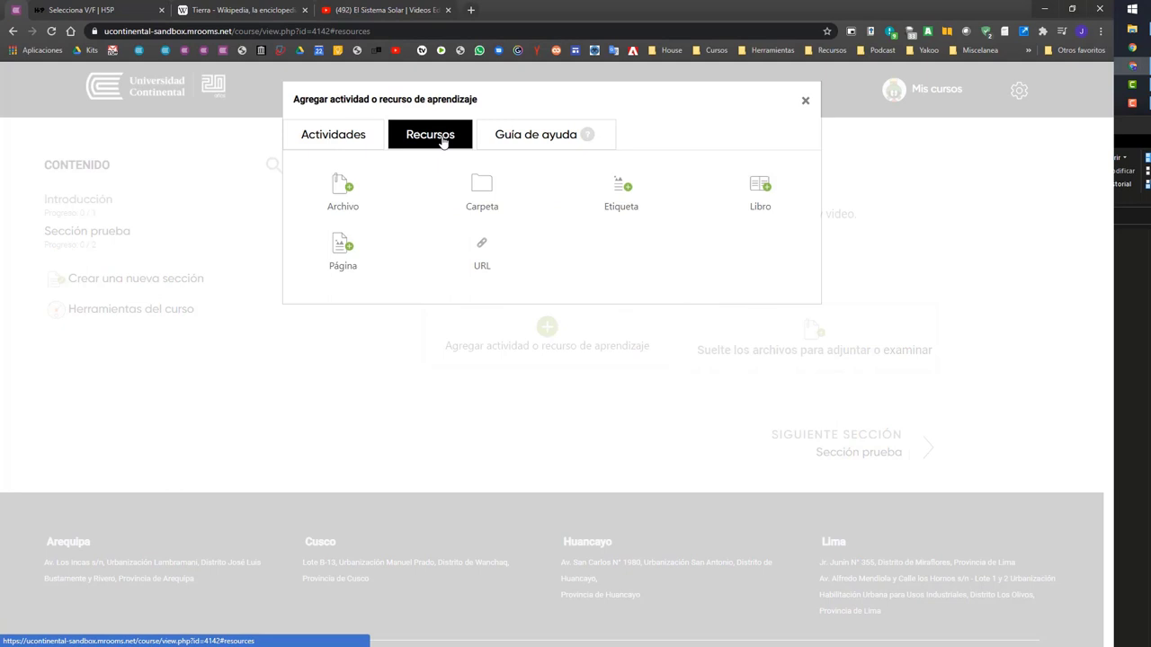
left_click(608, 199)
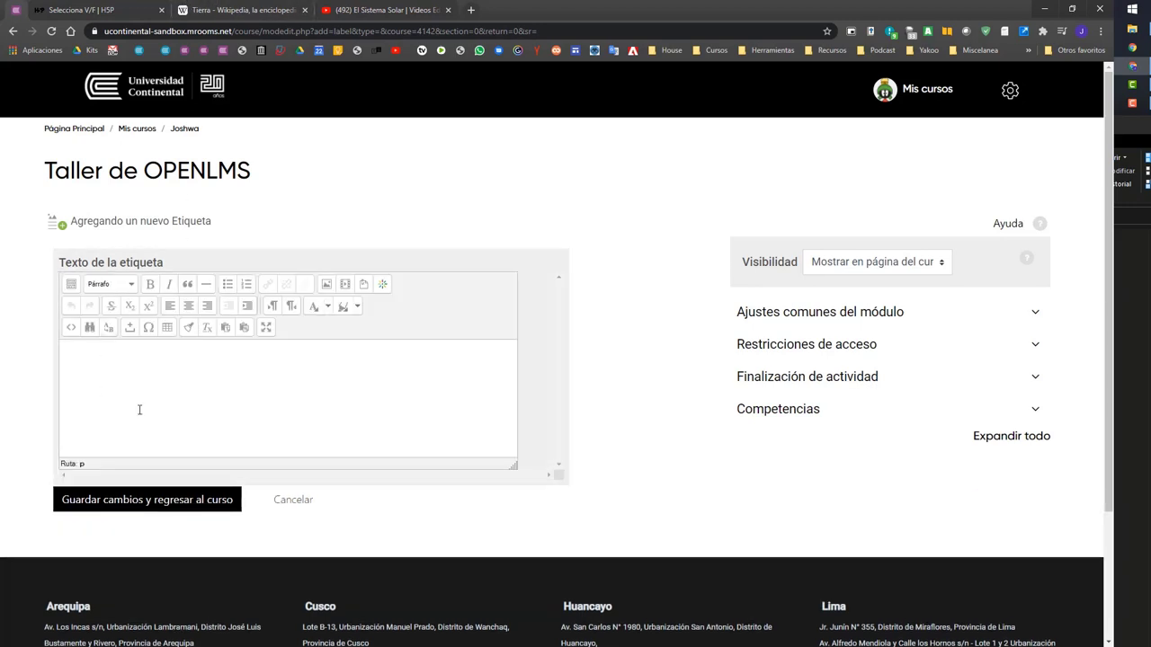
Step: Switch to the H5P page and copy the "Selecciona V/F" question's embed code at 1090 × 858 px
left_click(86, 10)
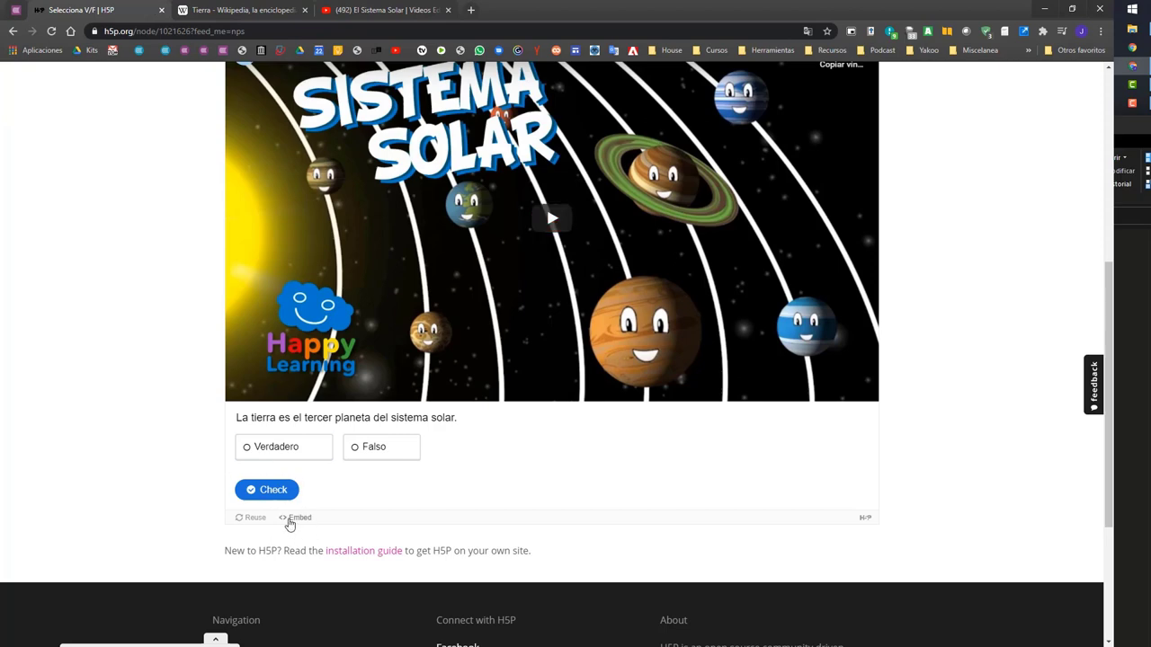
left_click(297, 518)
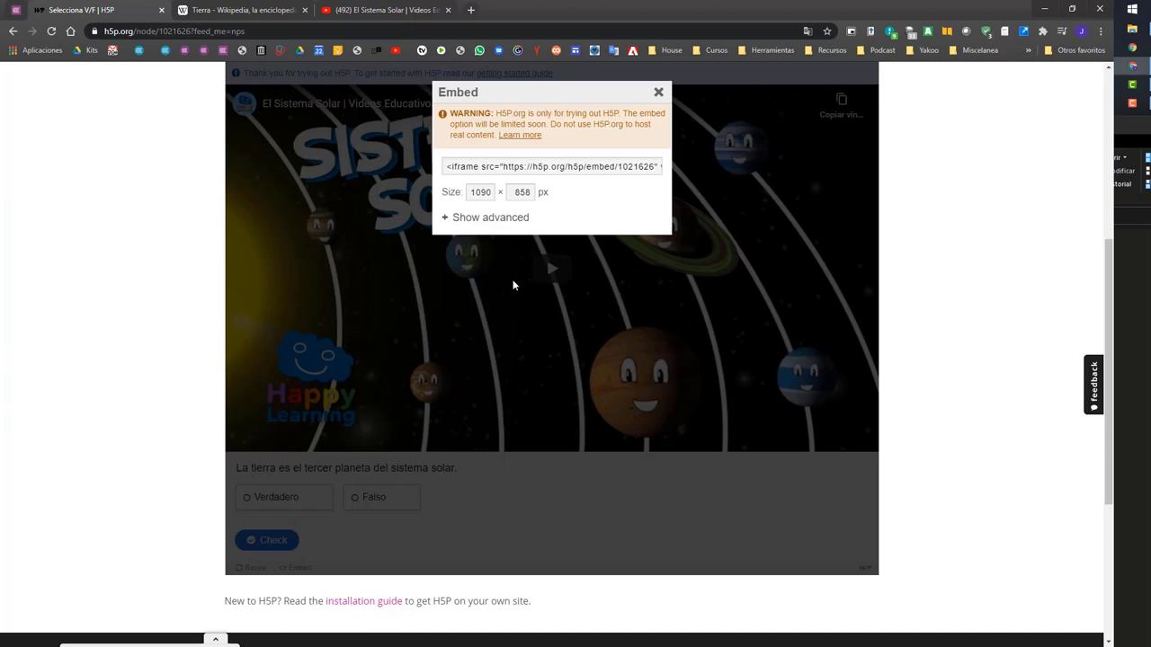
left_click(577, 169)
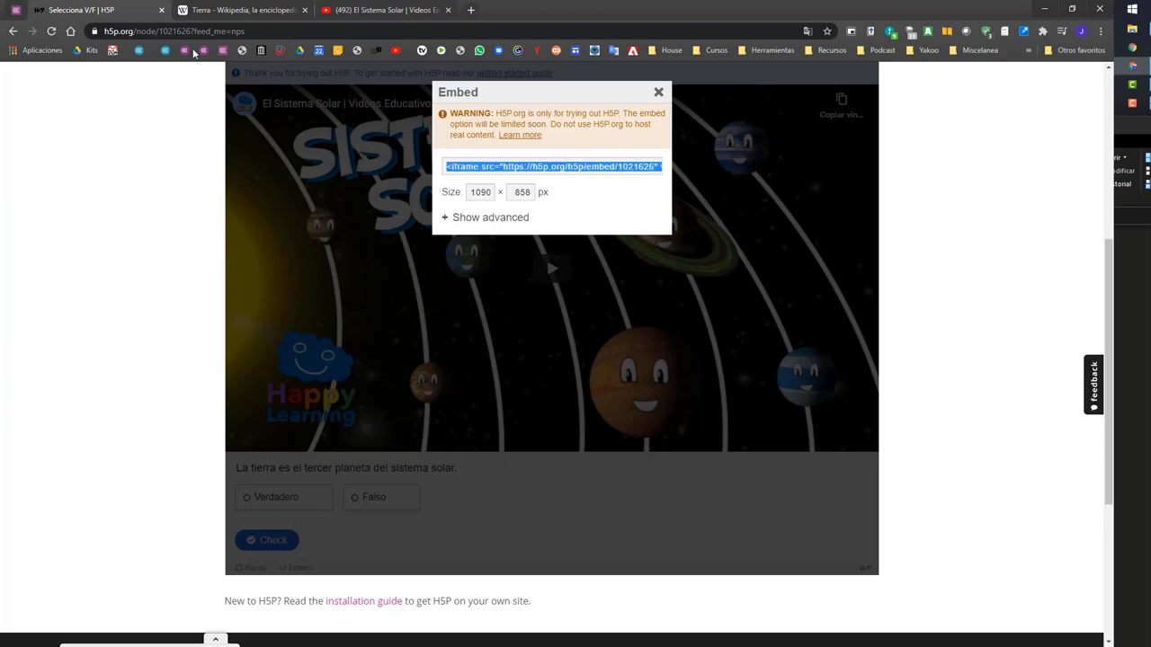
left_click(20, 9)
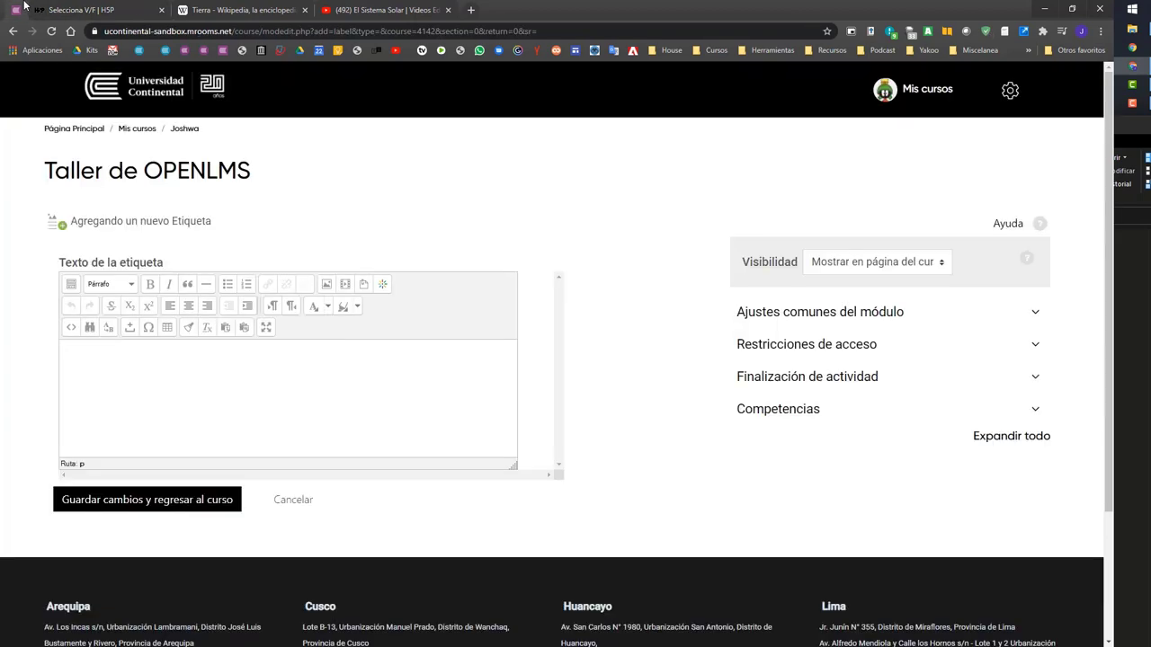
left_click(75, 329)
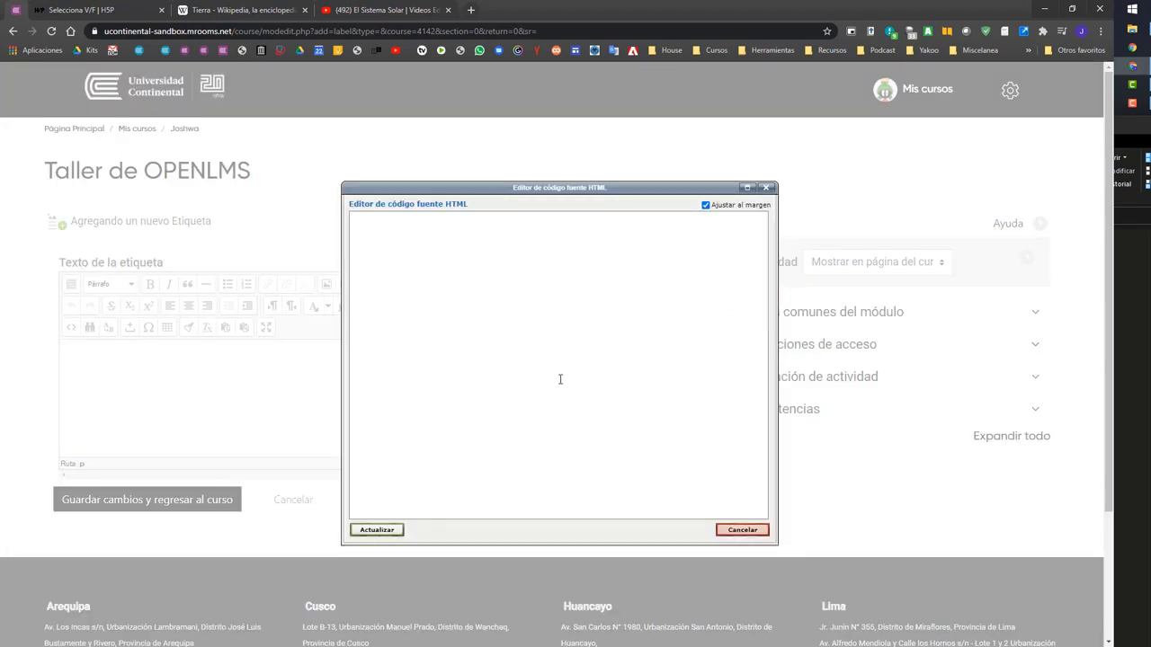
type("<iframe src=\"https://h5p.org/h5p/embed/1021626\" width=\"1090\" height=\"858\" frameborder=\"0\" allowfullscreen=\"allowfullscreen\" allow=\"geolocation *; microphone *; camera *; midi *; encrypted-media *\"></iframe><script src=\"https://h5p.org/sites/all/modules/h5p/library/js/h5p-resizer.js\" charset=\"UTF-8\"></script>")
left_click(369, 532)
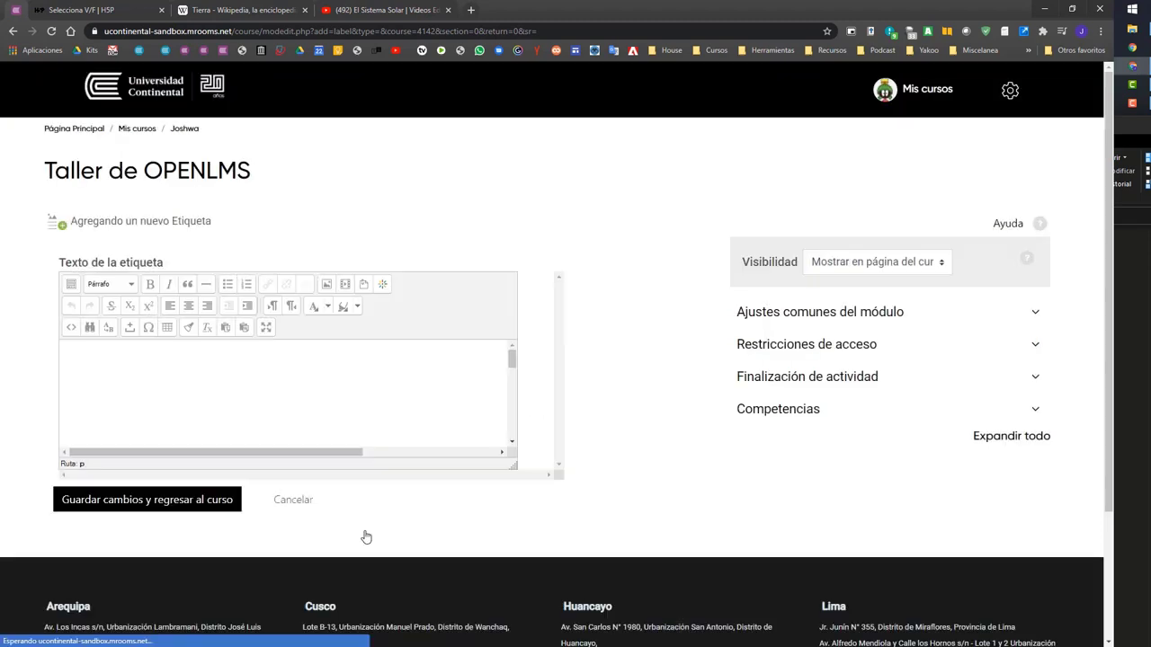
left_click(146, 507)
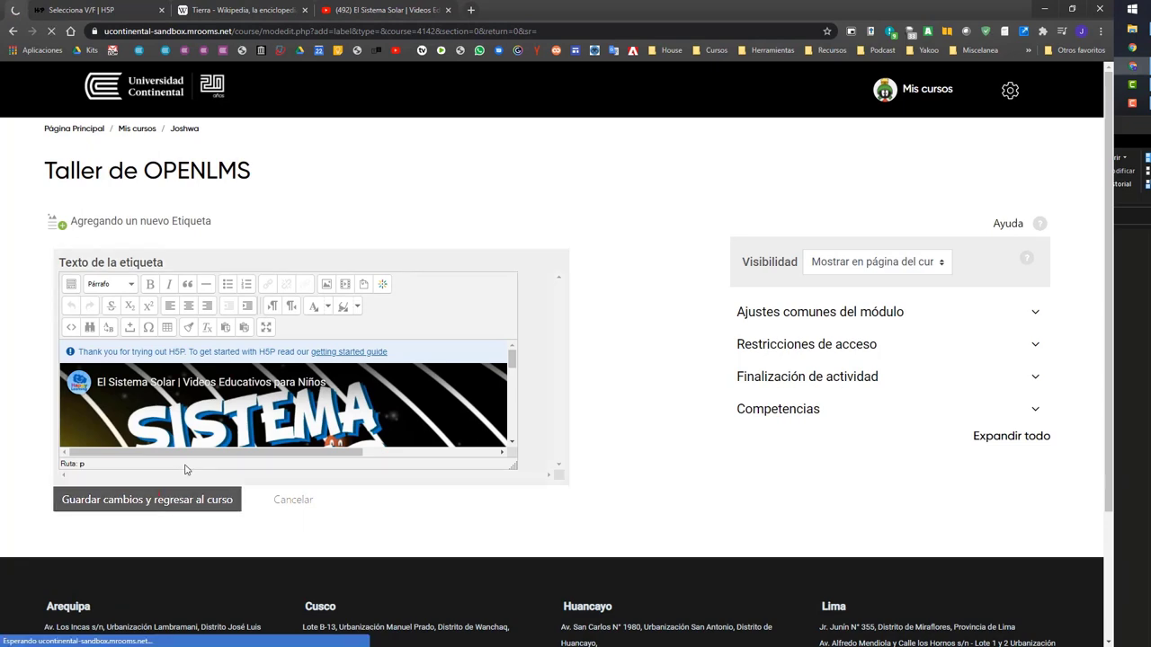